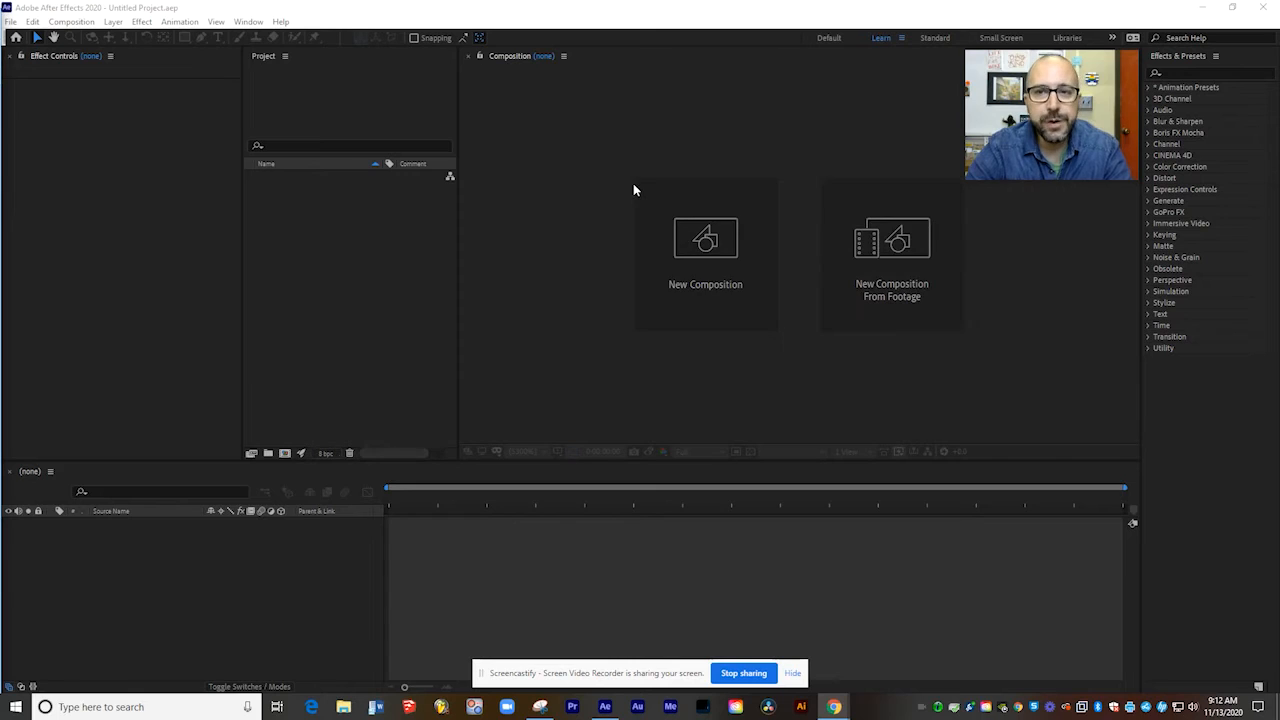
Switch the workspace layout to All Panels.
{"action": "left_click", "coordinate": [250, 22]}
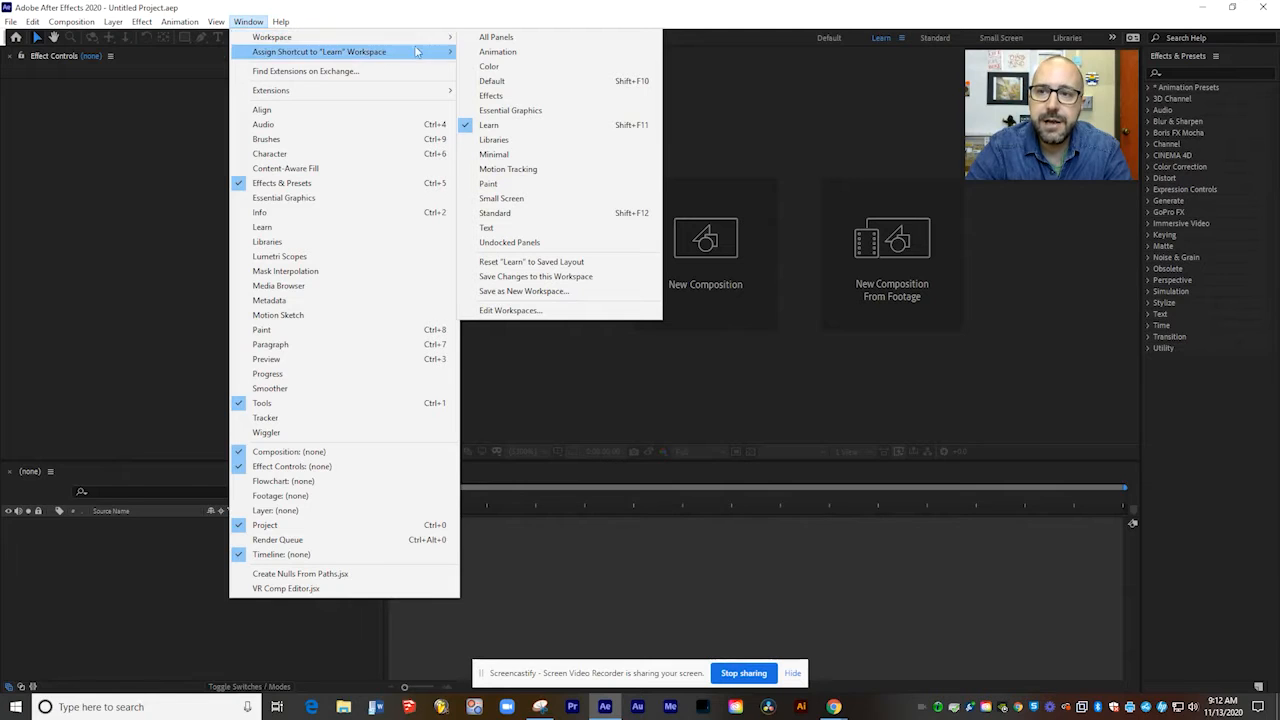
{"action": "left_click", "coordinate": [493, 37]}
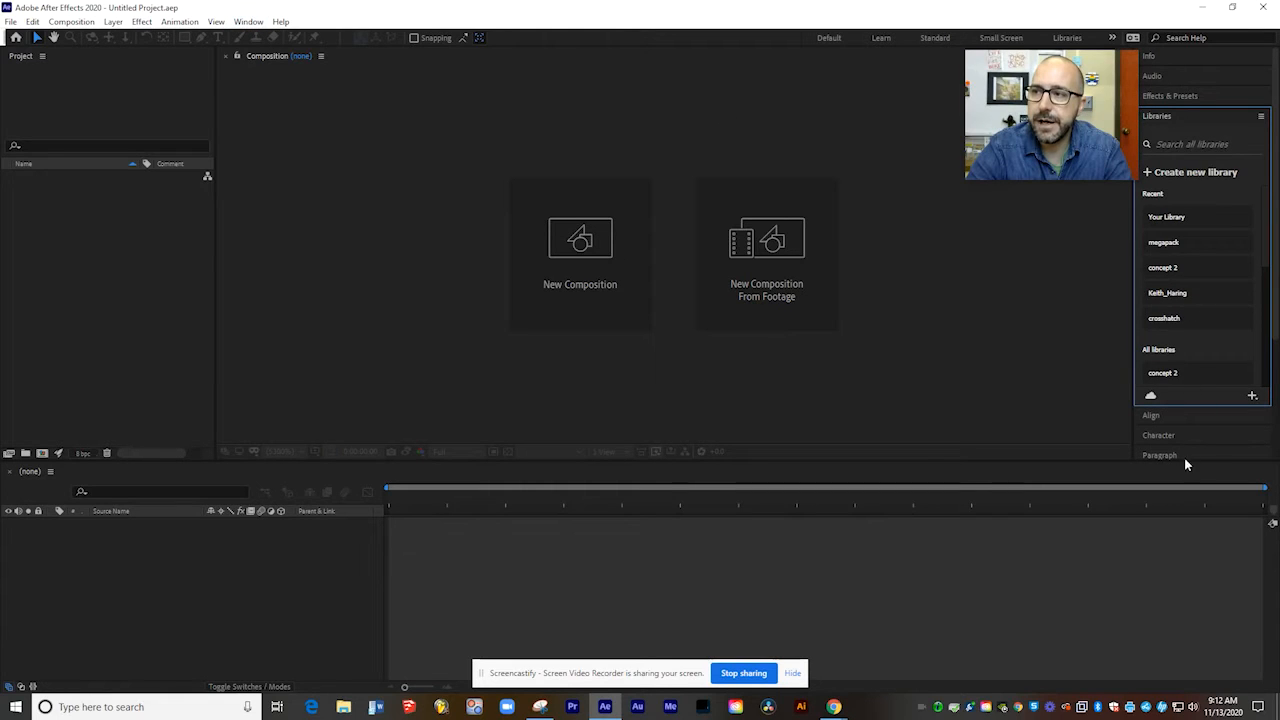
{"action": "left_click_drag", "start_coordinate": [1071, 96], "coordinate": [1053, 97]}
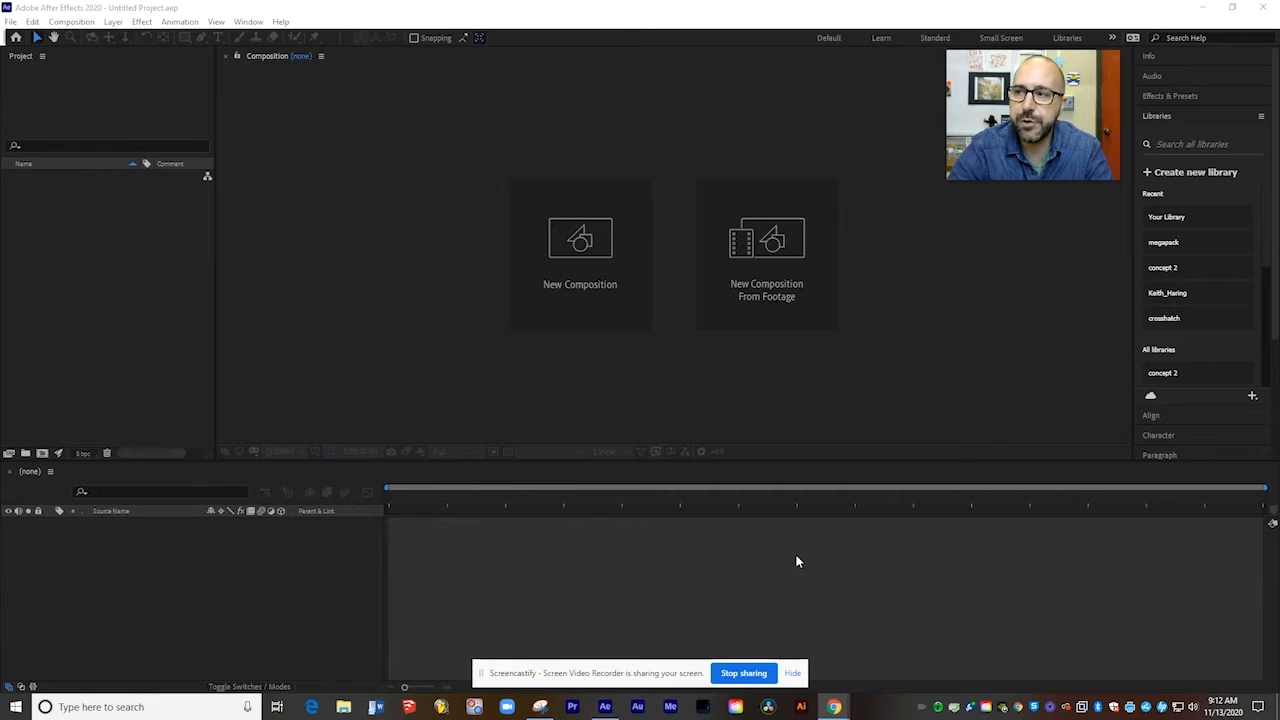
Start a new composition named Franks Logo using the HDTV 1080 29.97 preset.
{"action": "left_click", "coordinate": [596, 244]}
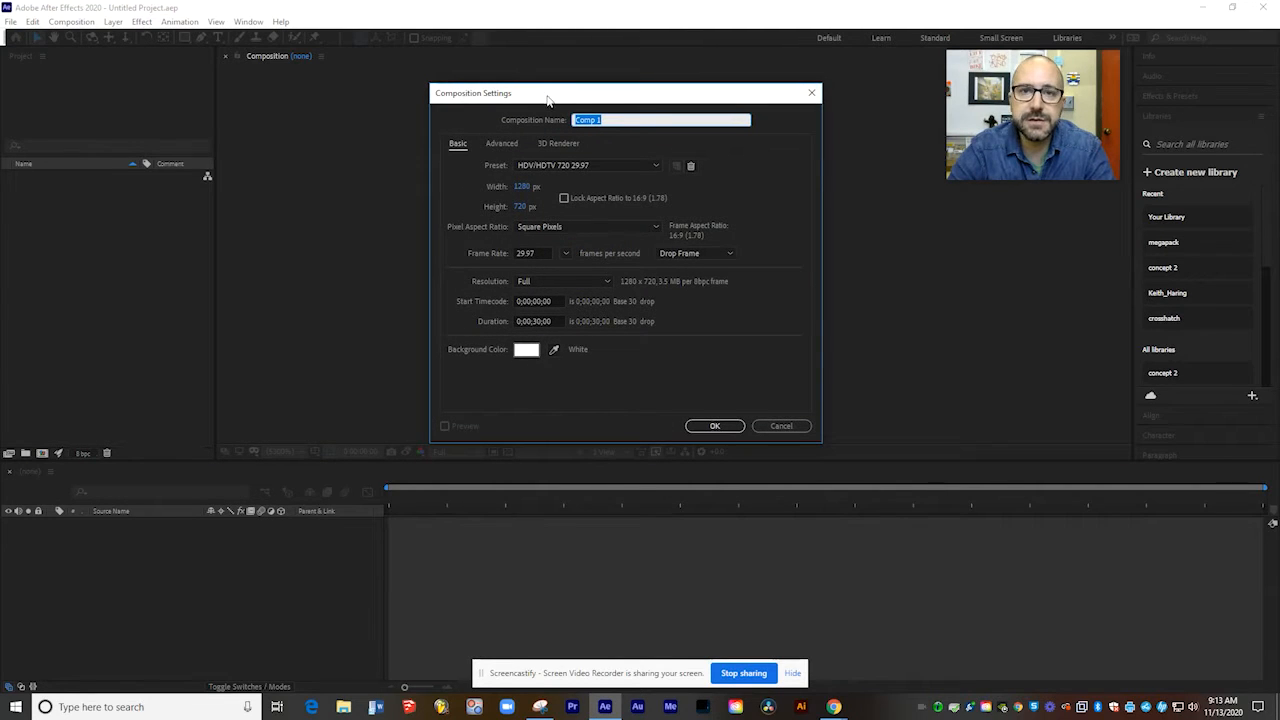
{"action": "left_click_drag", "start_coordinate": [547, 98], "coordinate": [515, 108]}
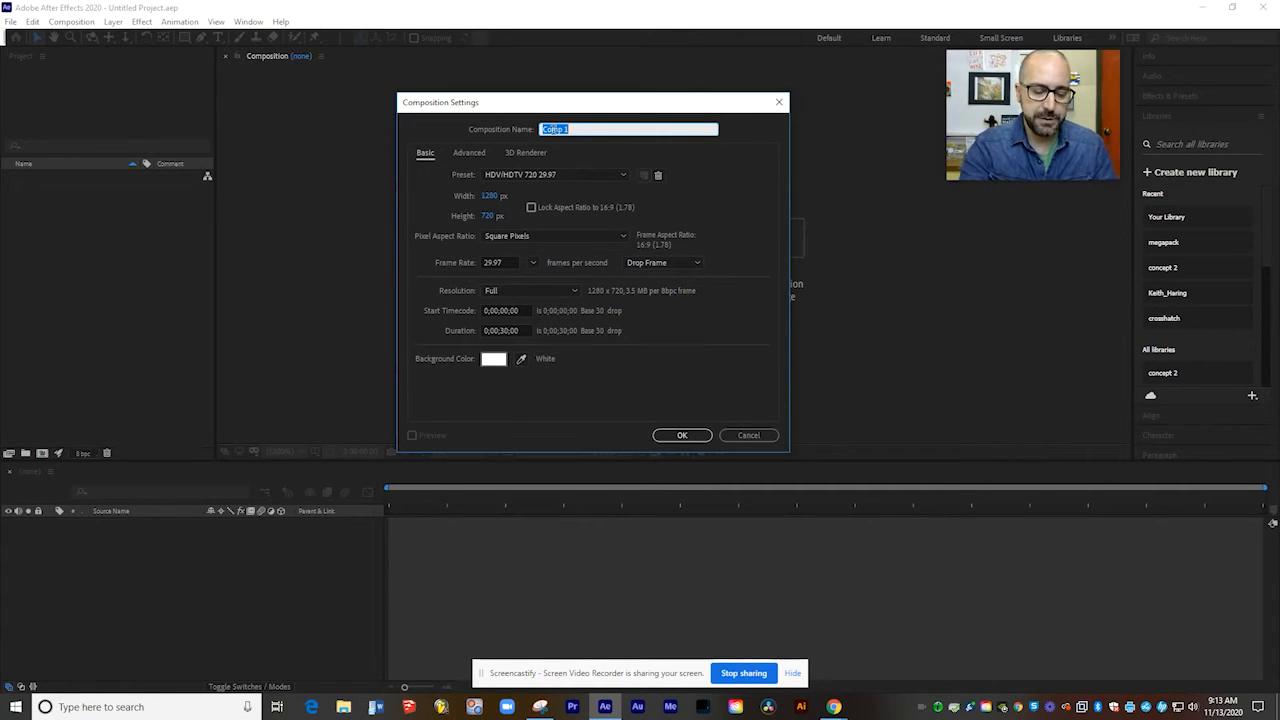
{"action": "type", "text": "Franks Logo"}
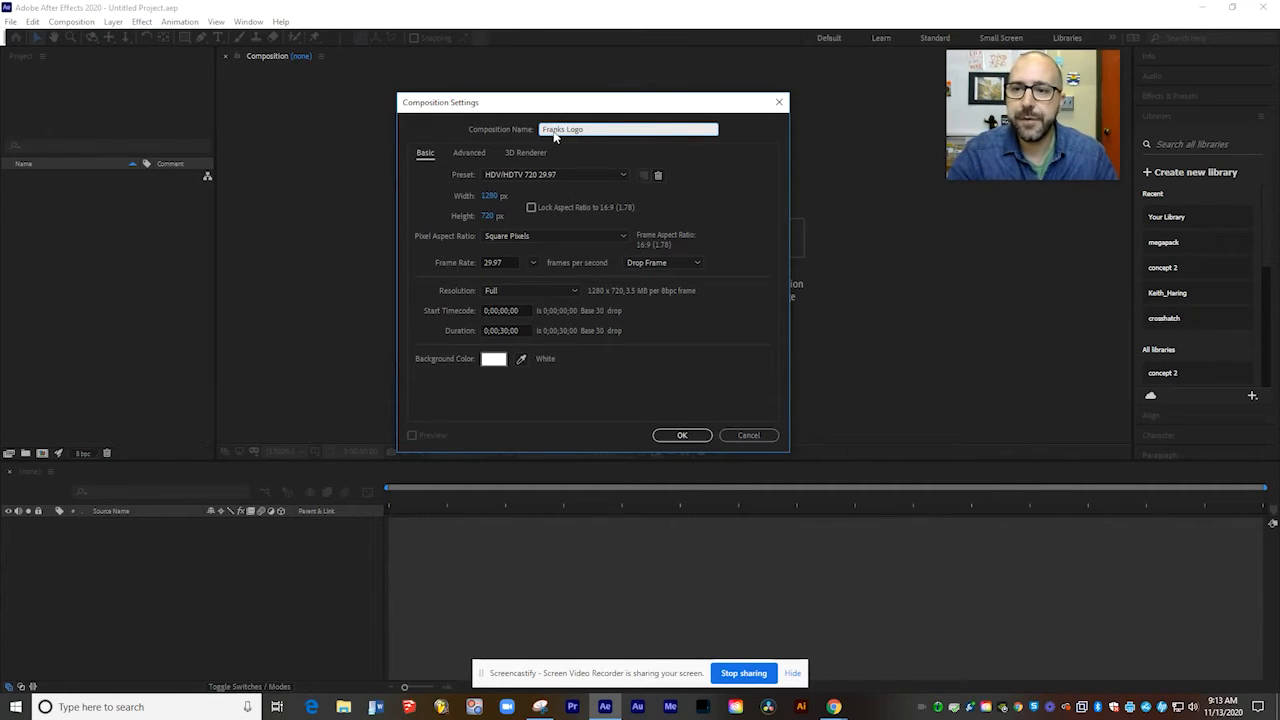
{"action": "left_click", "coordinate": [524, 176]}
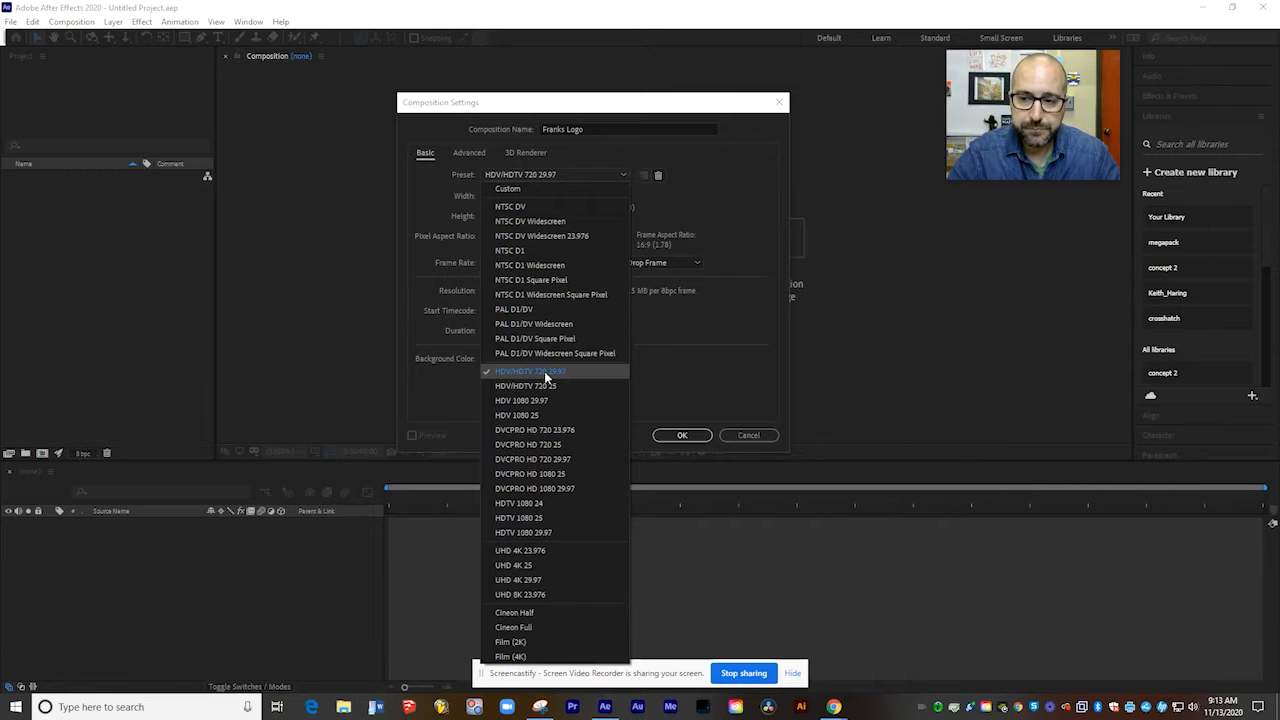
{"action": "left_click", "coordinate": [537, 532]}
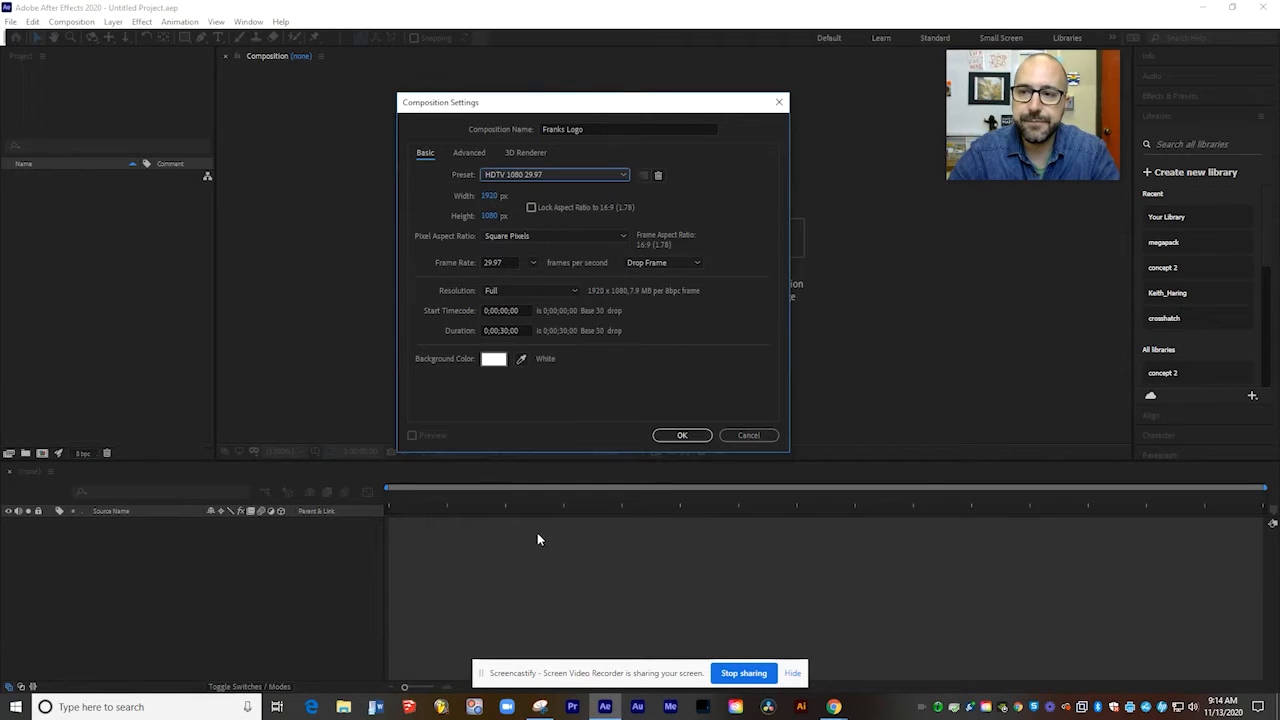
Set the composition's duration to 0;00;10;00 and create the composition.
{"action": "left_click", "coordinate": [509, 330]}
{"action": "left_click_drag", "start_coordinate": [509, 330], "coordinate": [500, 330]}
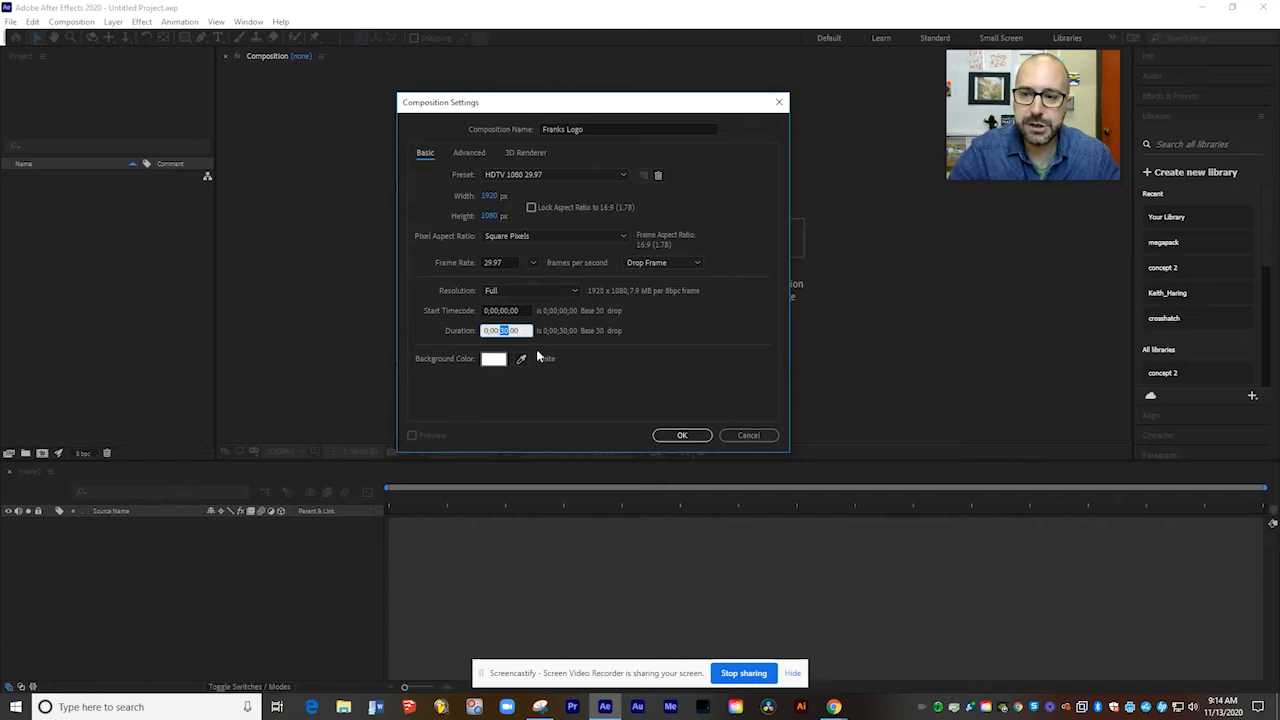
{"action": "type", "text": "10"}
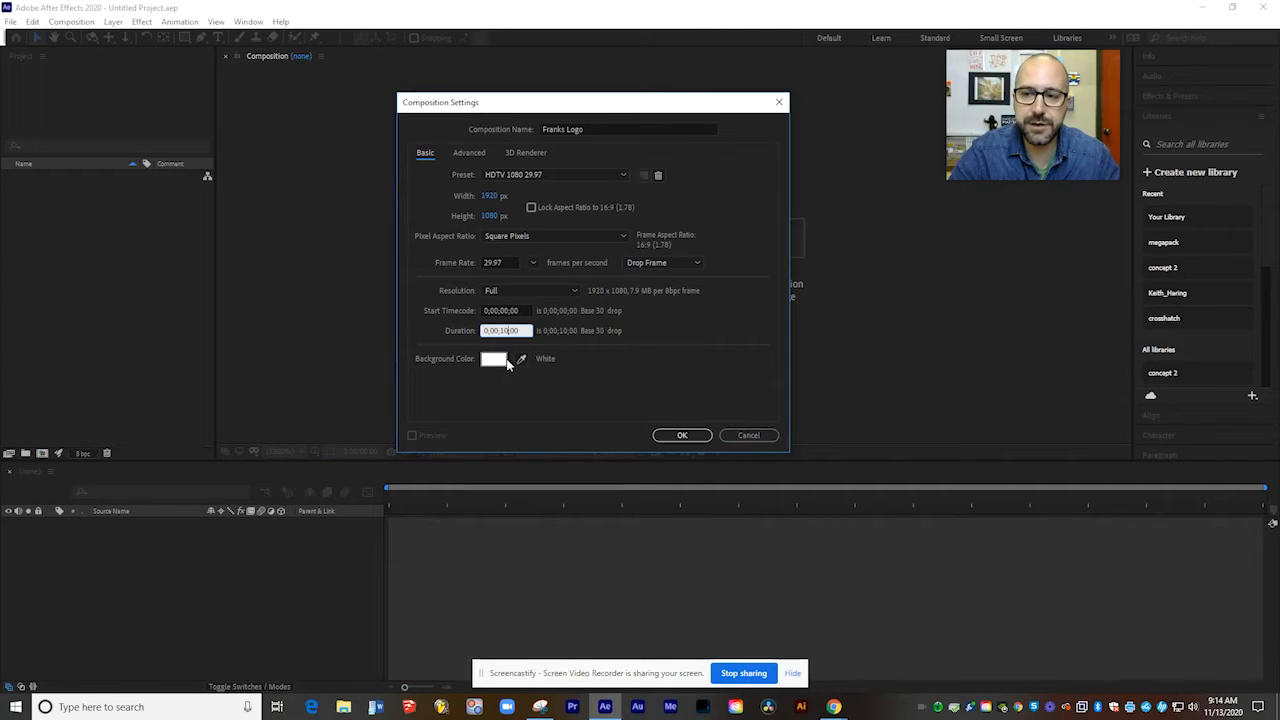
{"action": "left_click", "coordinate": [684, 436]}
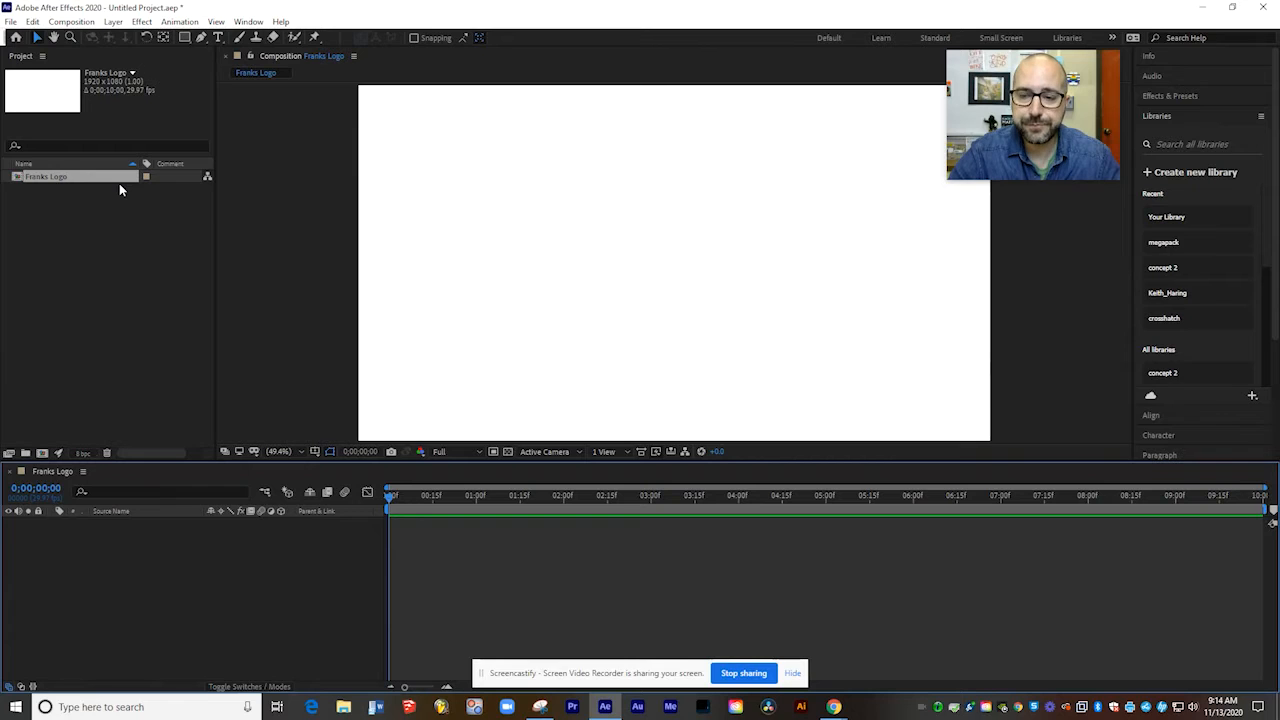
Import the FranksQuest Logo file from the Illustrator DOCS folder as Composition - Retain Layer Sizes.
{"action": "left_click", "coordinate": [12, 22]}
{"action": "mouse_move", "coordinate": [45, 208]}
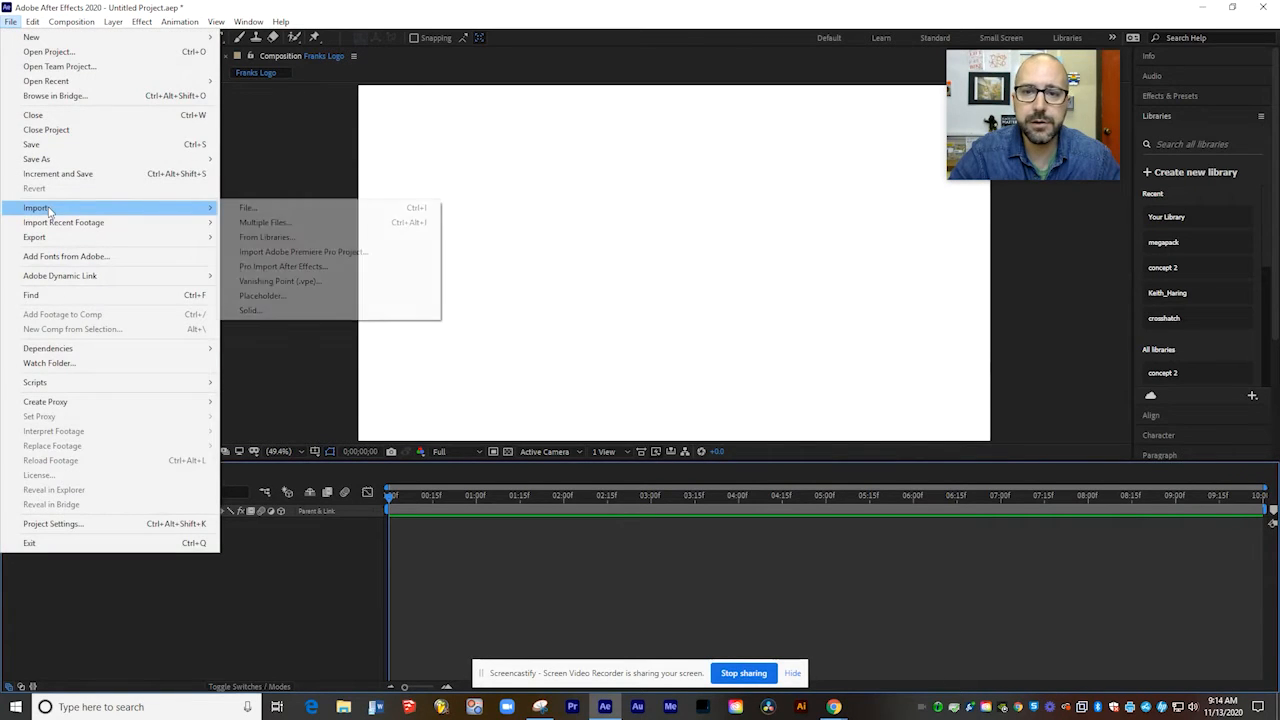
{"action": "left_click", "coordinate": [246, 208]}
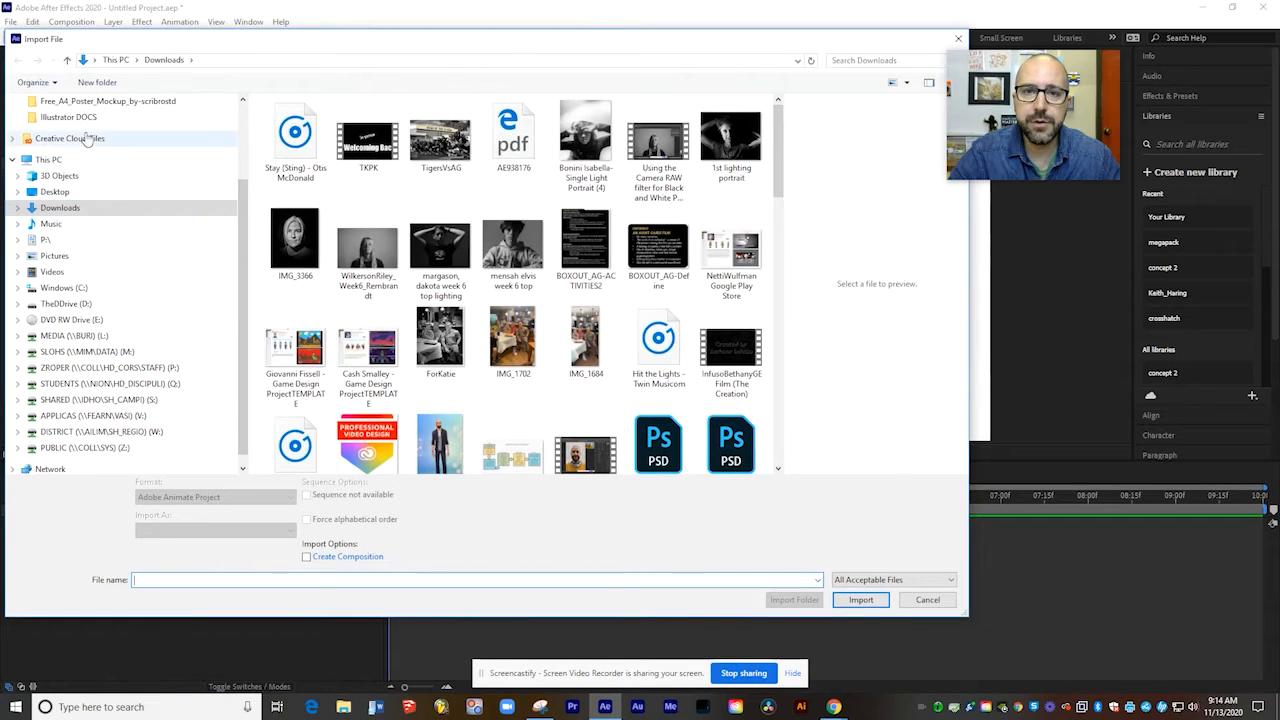
{"action": "left_click", "coordinate": [70, 117]}
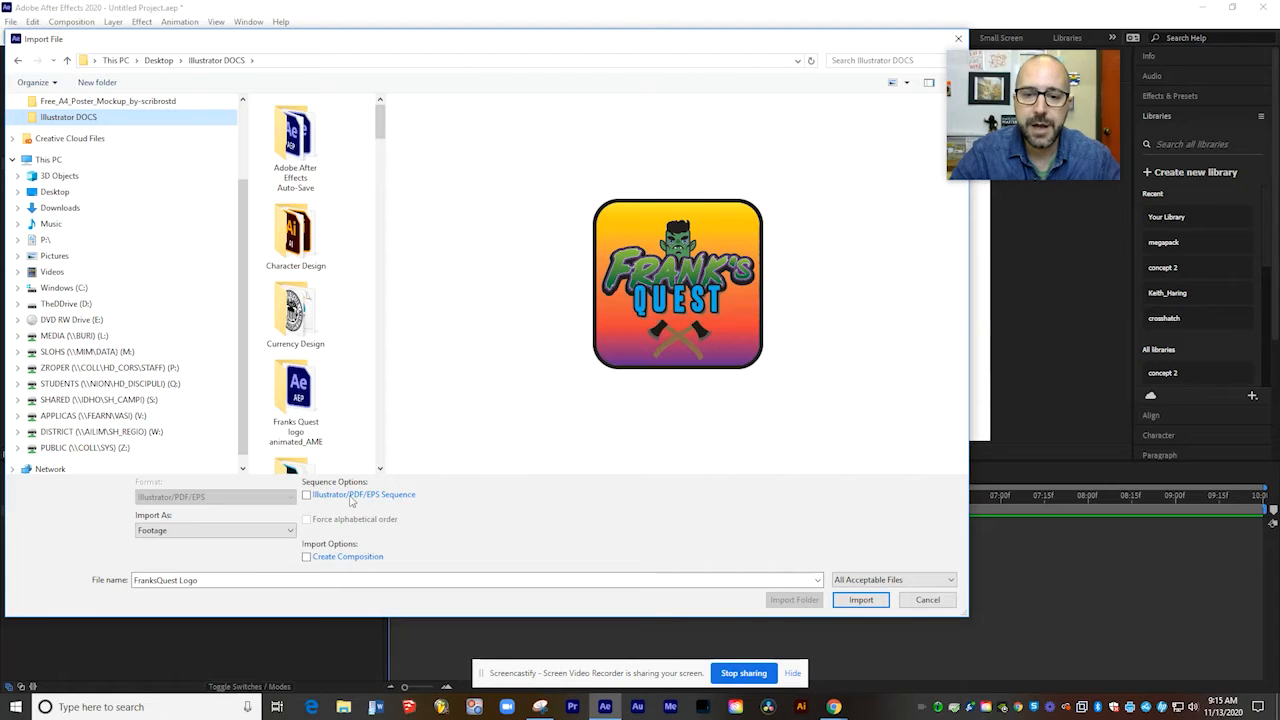
{"action": "left_click", "coordinate": [206, 535]}
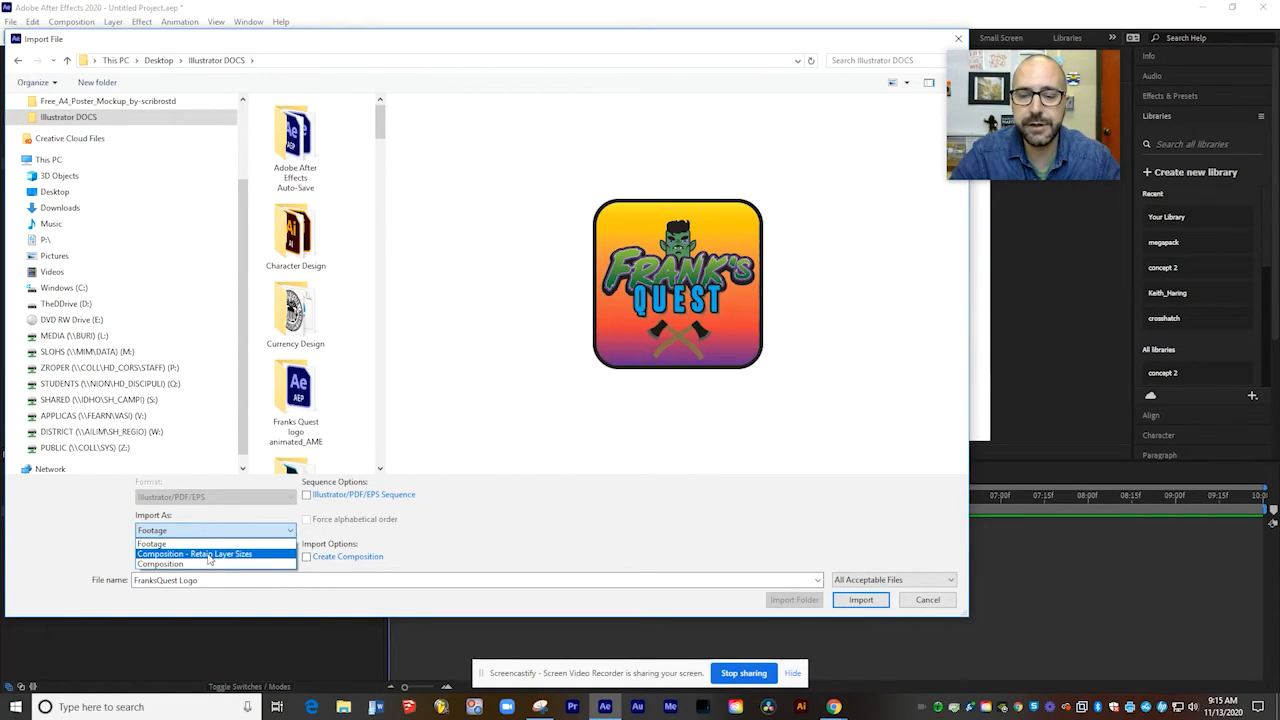
{"action": "left_click", "coordinate": [209, 556]}
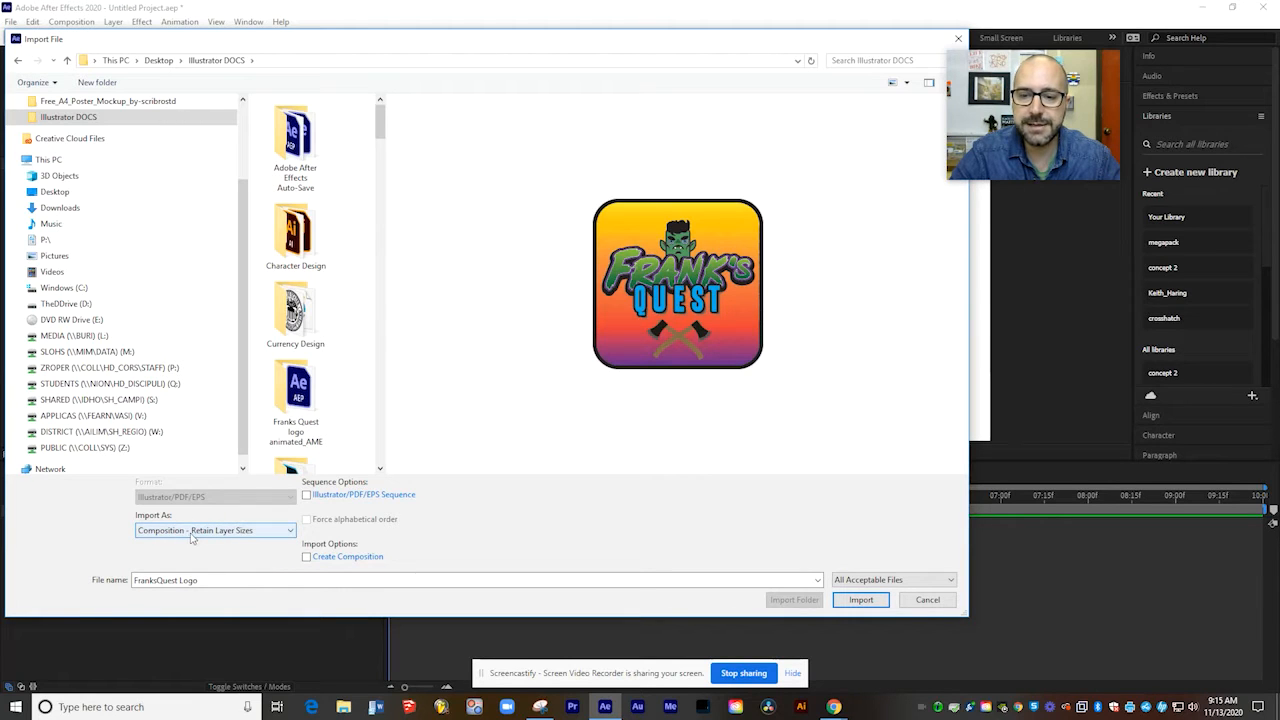
{"action": "left_click", "coordinate": [869, 604]}
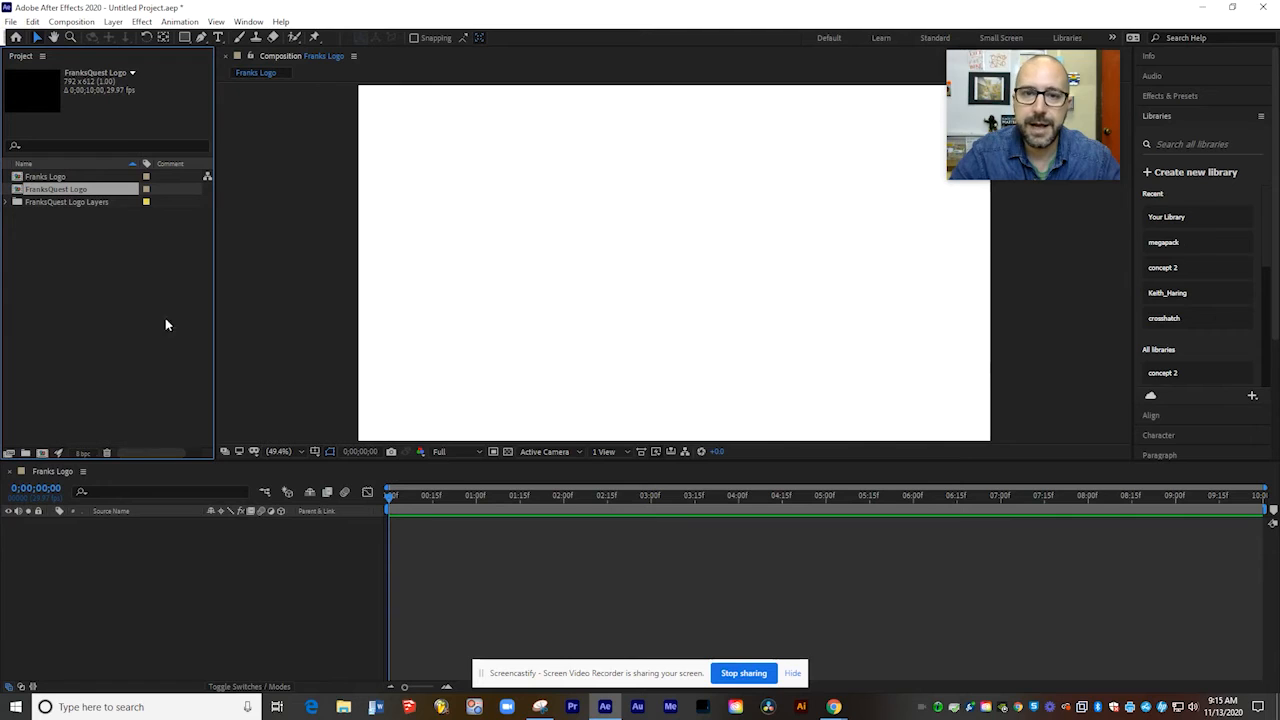
Add the rectangle artwork from the FranksQuest Logo Layers folder to the Franks Logo timeline and expand its Transform properties.
{"action": "left_click", "coordinate": [8, 203]}
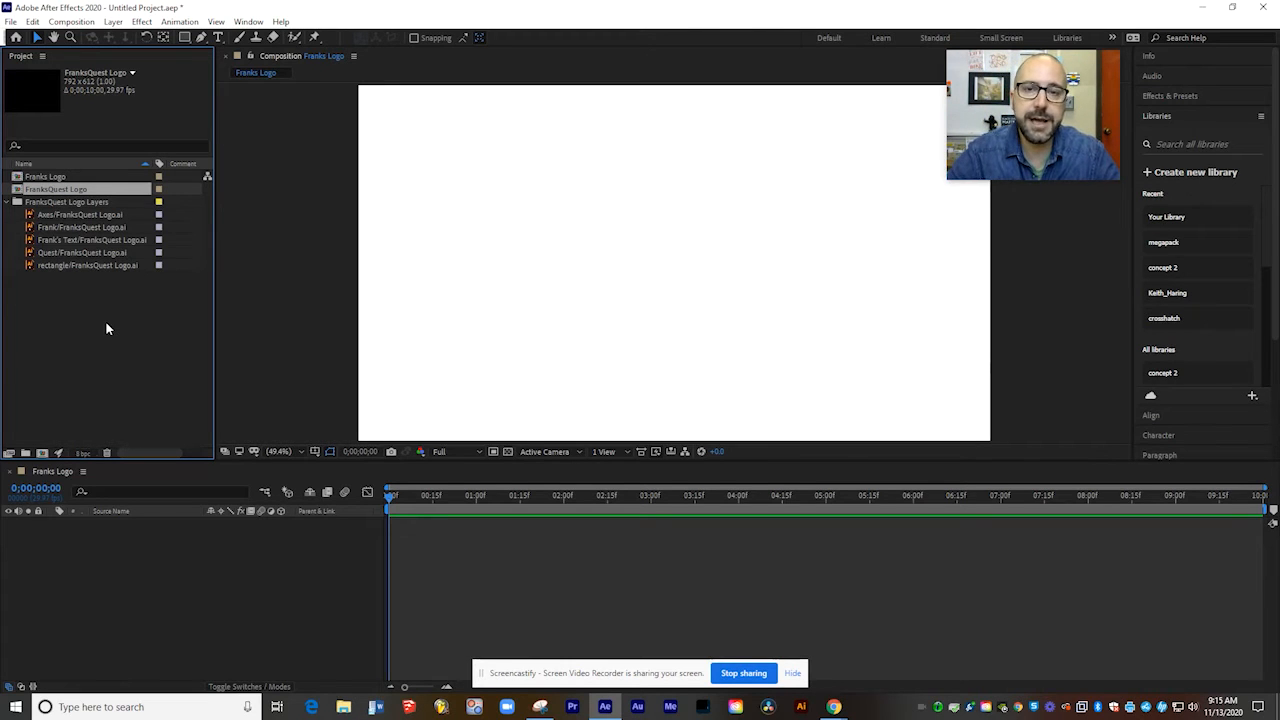
{"action": "left_click", "coordinate": [71, 266]}
{"action": "left_click_drag", "start_coordinate": [71, 266], "coordinate": [107, 538]}
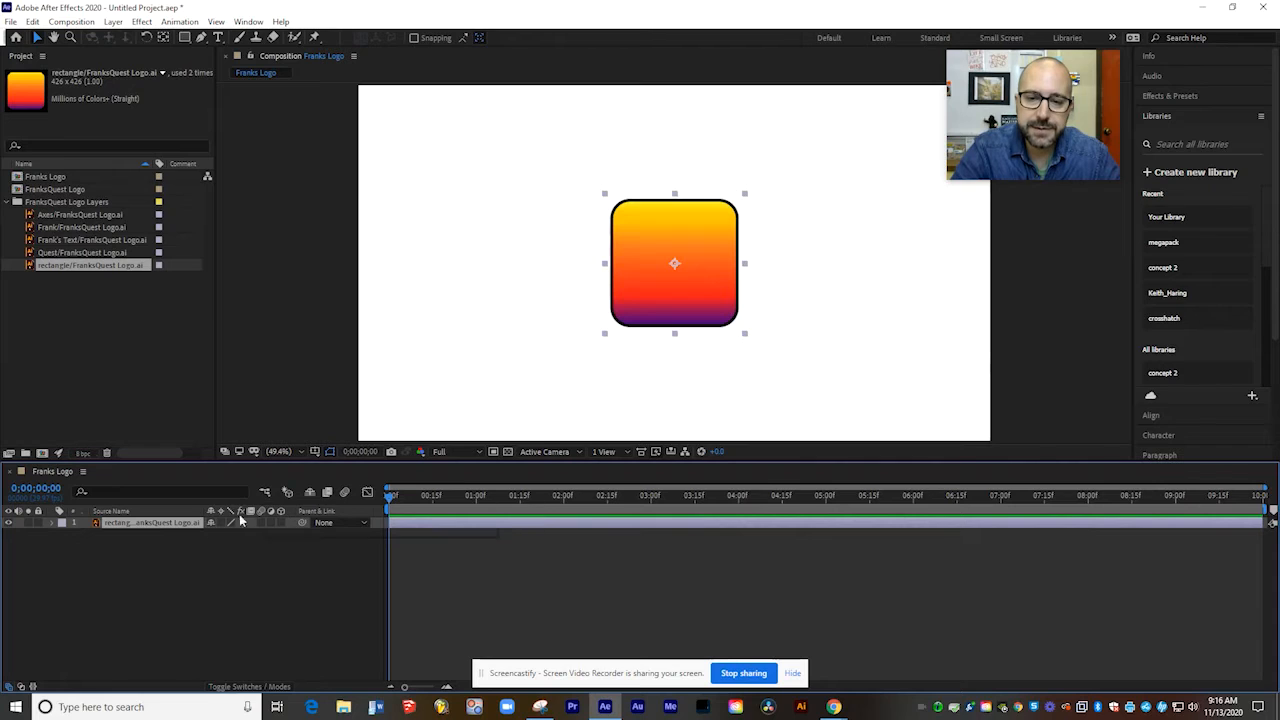
{"action": "left_click", "coordinate": [53, 525]}
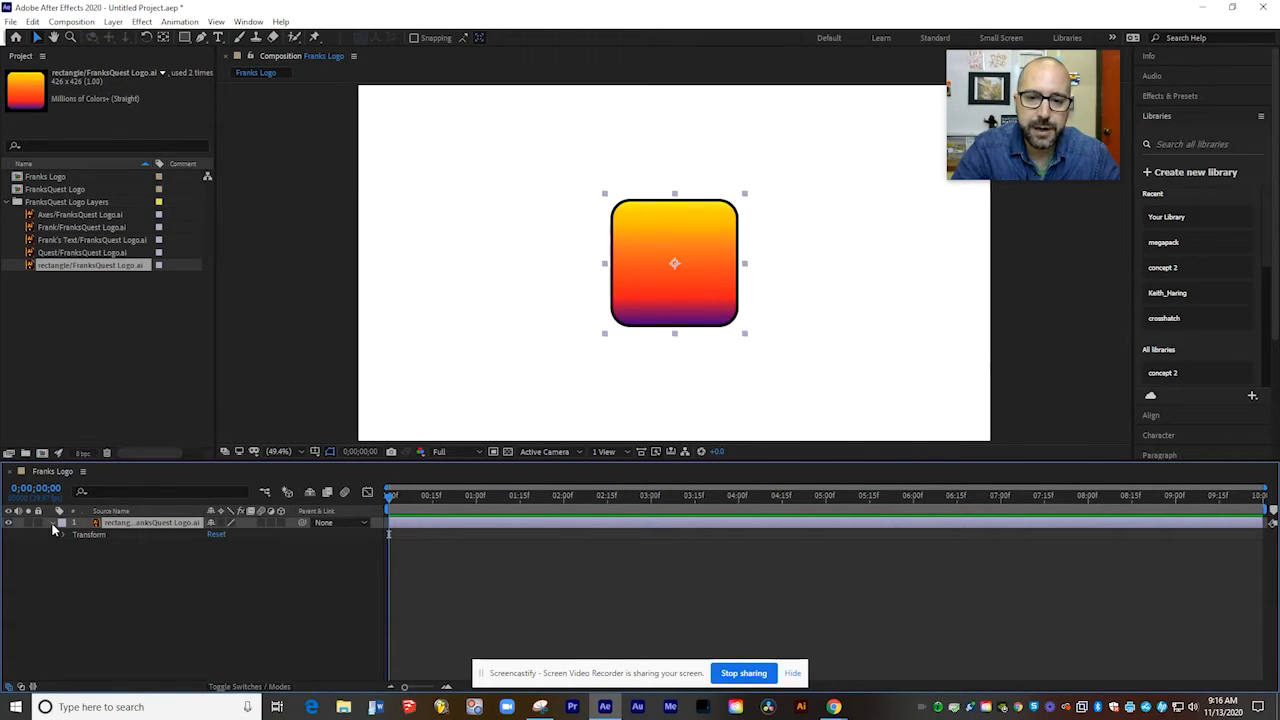
{"action": "left_click", "coordinate": [65, 536]}
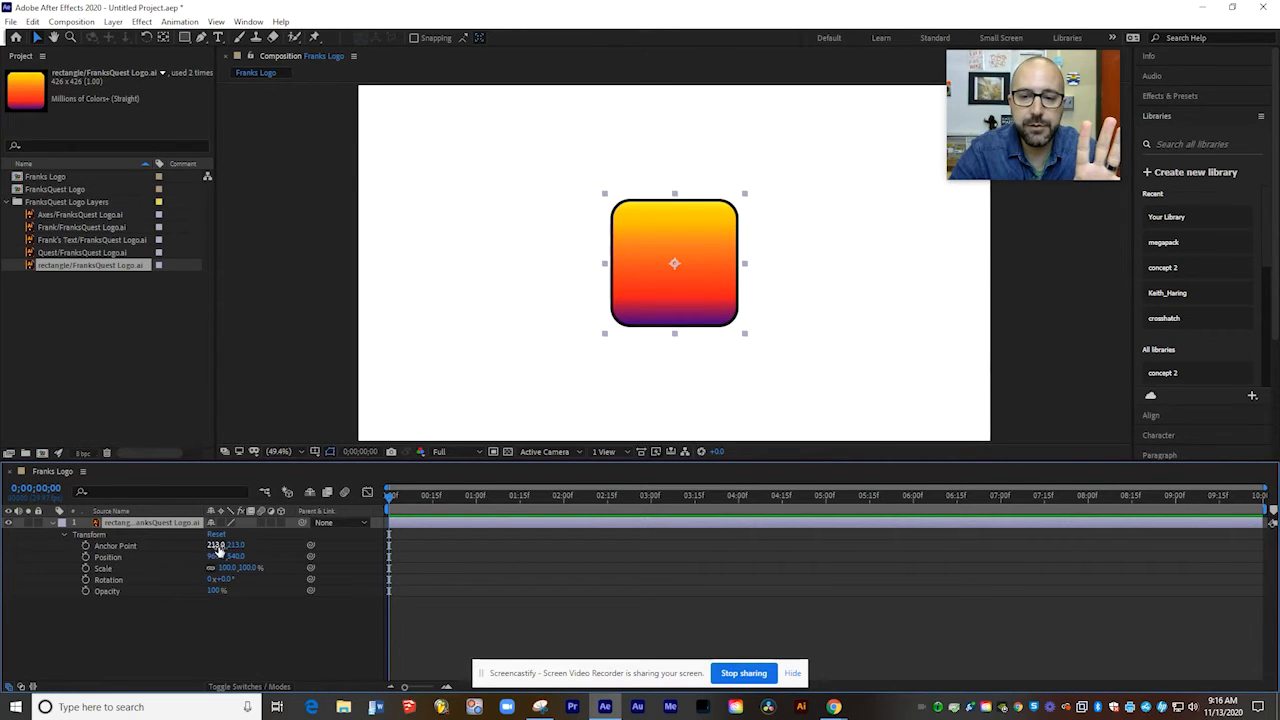
Try shifting the rectangle layer's horizontal anchor point and position, undoing each change.
{"action": "mouse_move", "coordinate": [222, 545]}
{"action": "left_mouse_down"}
{"action": "mouse_move", "coordinate": [190, 545]}
{"action": "mouse_move", "coordinate": [274, 542]}
{"action": "mouse_move", "coordinate": [187, 540]}
{"action": "mouse_move", "coordinate": [251, 539]}
{"action": "mouse_move", "coordinate": [201, 541]}
{"action": "left_mouse_up"}
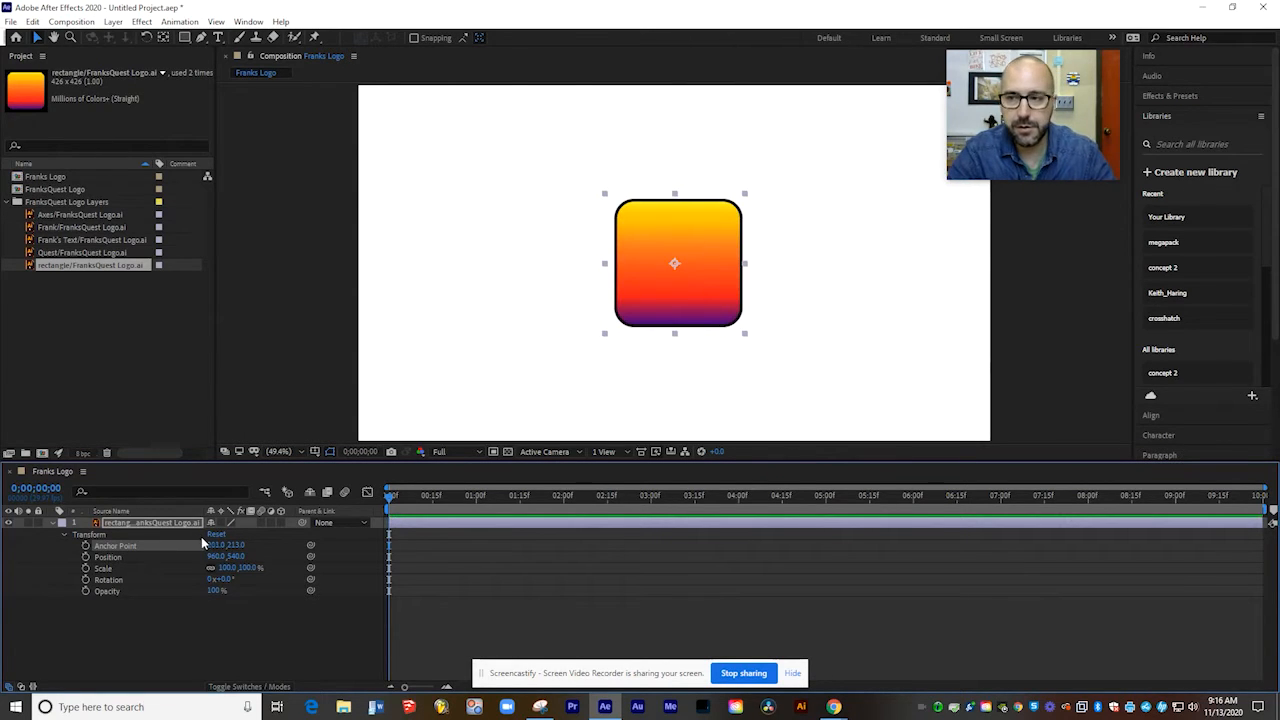
{"action": "key", "text": "ctrl+z"}
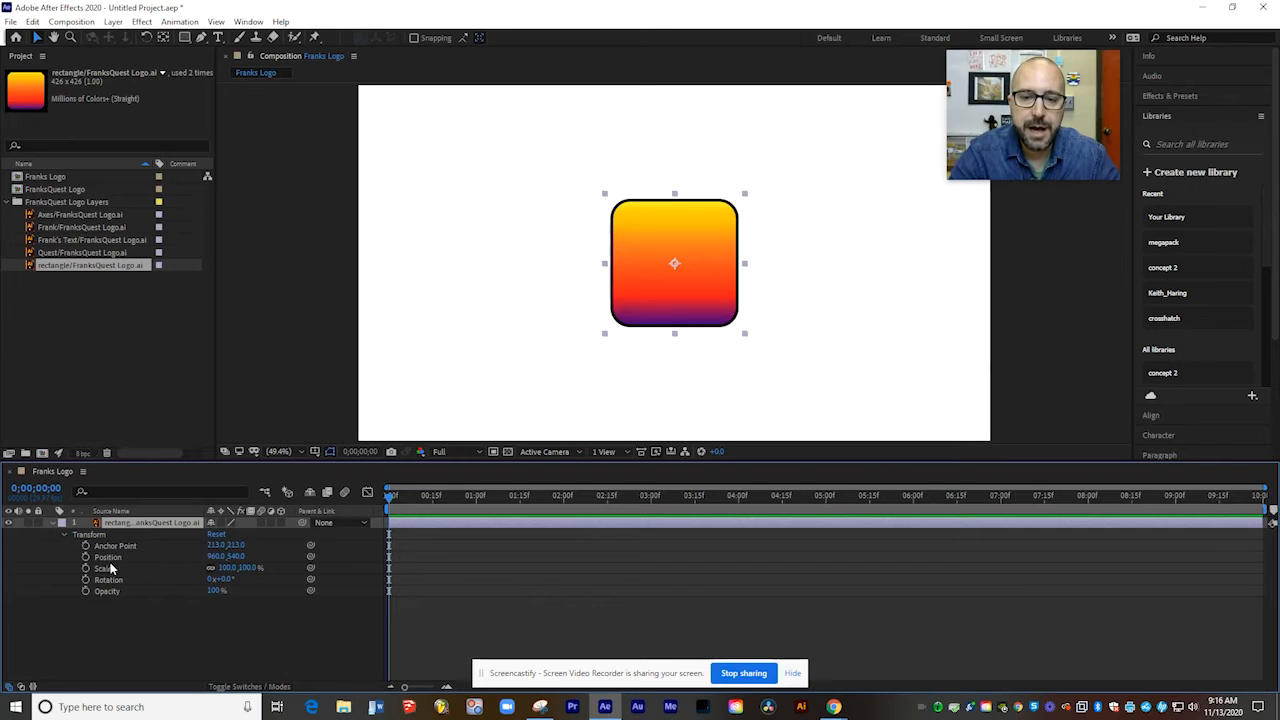
{"action": "mouse_move", "coordinate": [215, 557]}
{"action": "left_mouse_down"}
{"action": "mouse_move", "coordinate": [80, 558]}
{"action": "mouse_move", "coordinate": [317, 562]}
{"action": "mouse_move", "coordinate": [200, 567]}
{"action": "left_mouse_up"}
{"action": "key", "text": "ctrl+z"}
{"action": "key", "text": "ctrl+z"}
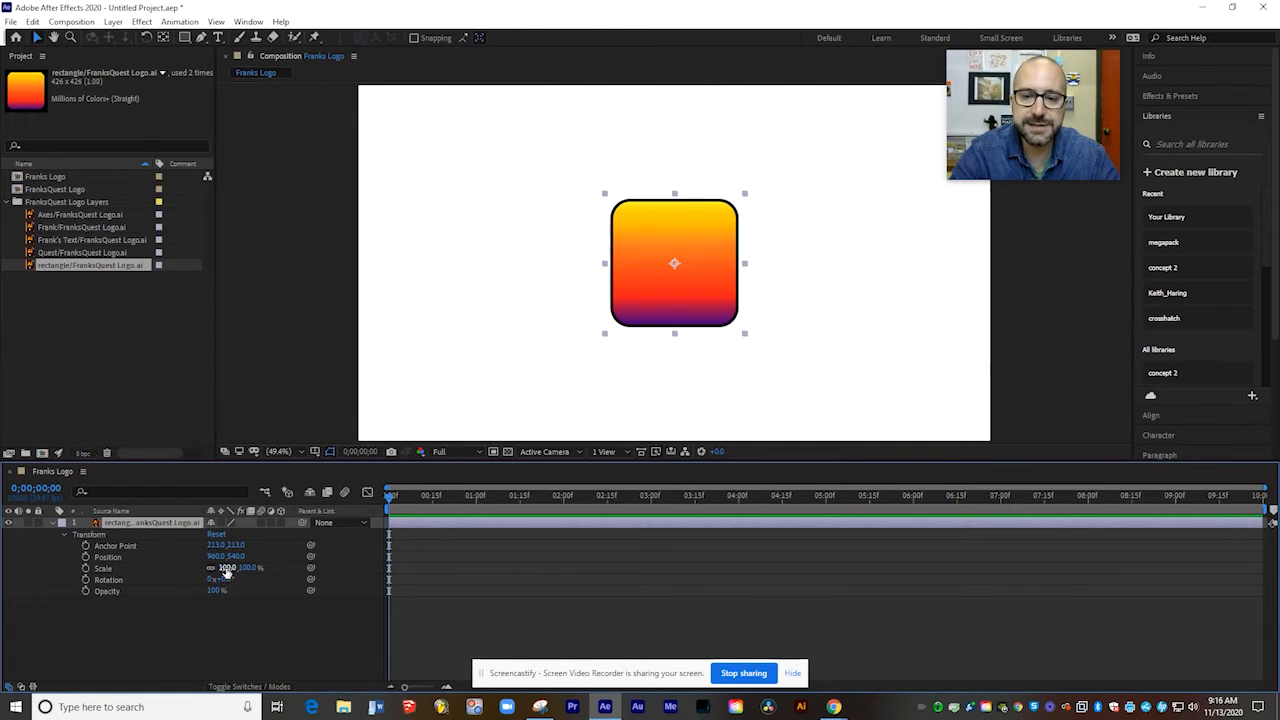
Try changing the rectangle layer's scale, rotation and opacity, restoring each original value.
{"action": "left_click_drag", "start_coordinate": [247, 571], "coordinate": [285, 575]}
{"action": "key", "text": "ctrl+z"}
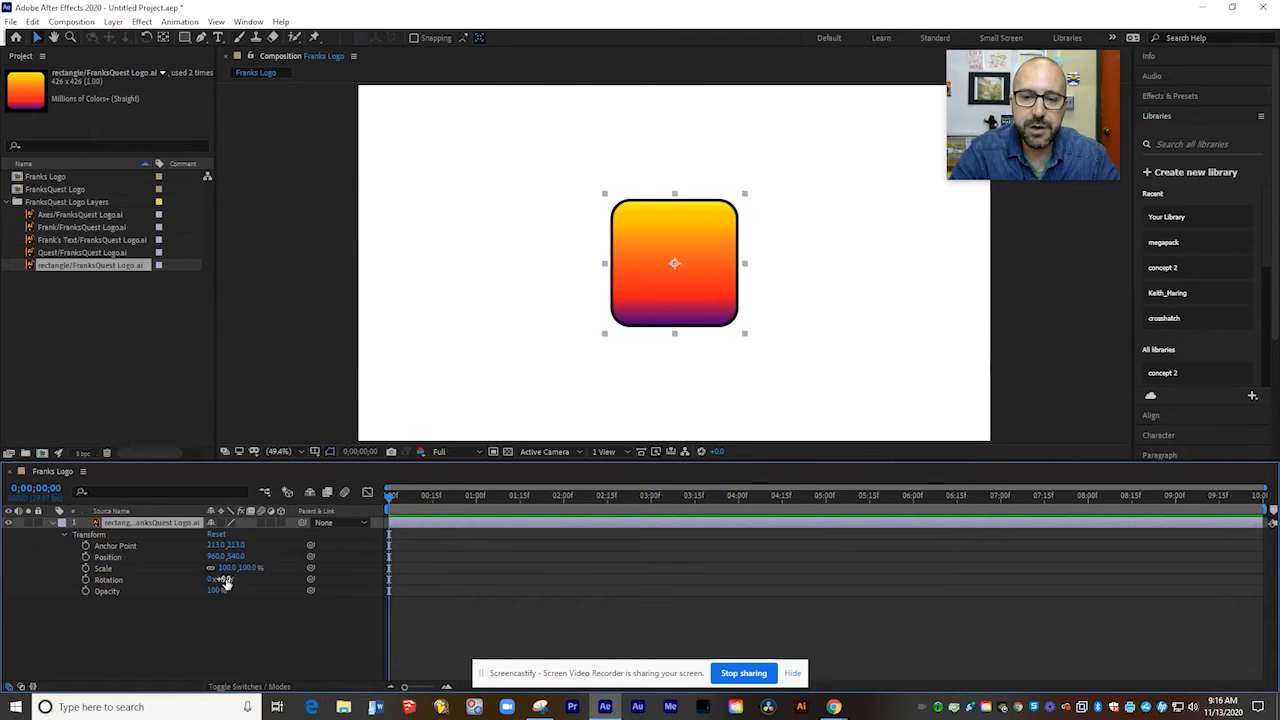
{"action": "left_click_drag", "start_coordinate": [224, 582], "coordinate": [320, 584]}
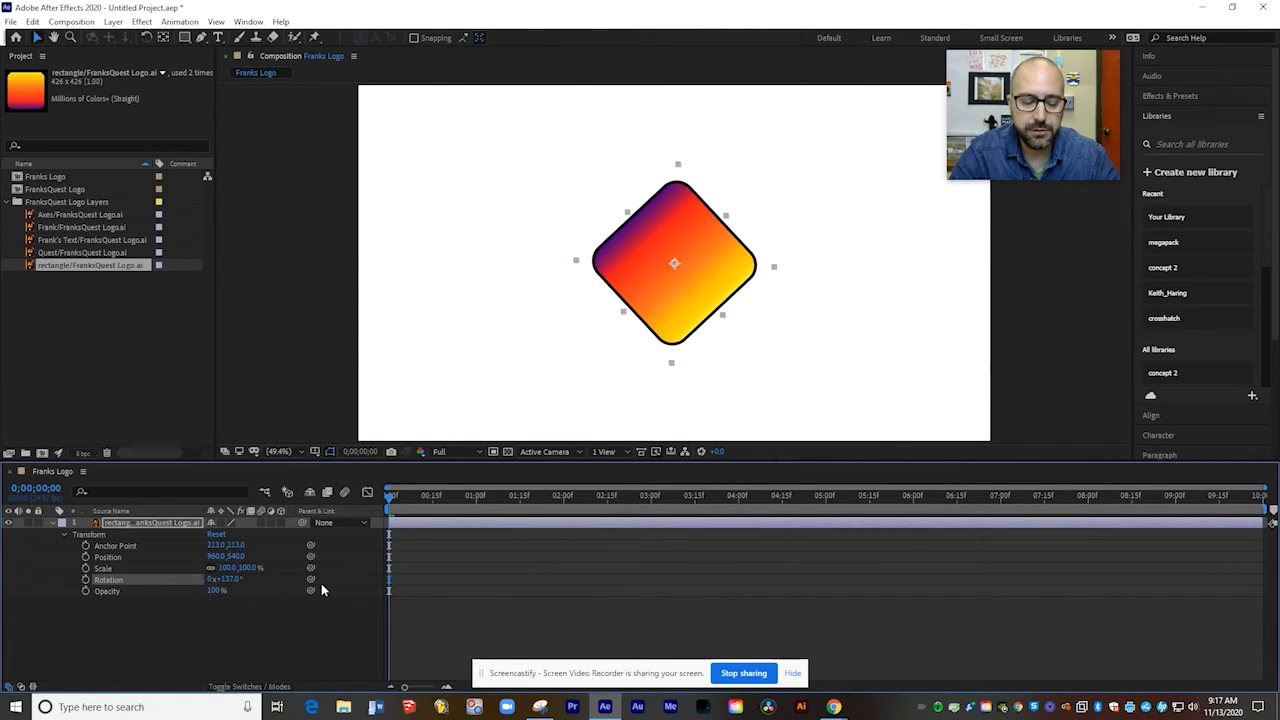
{"action": "key", "text": "ctrl+z"}
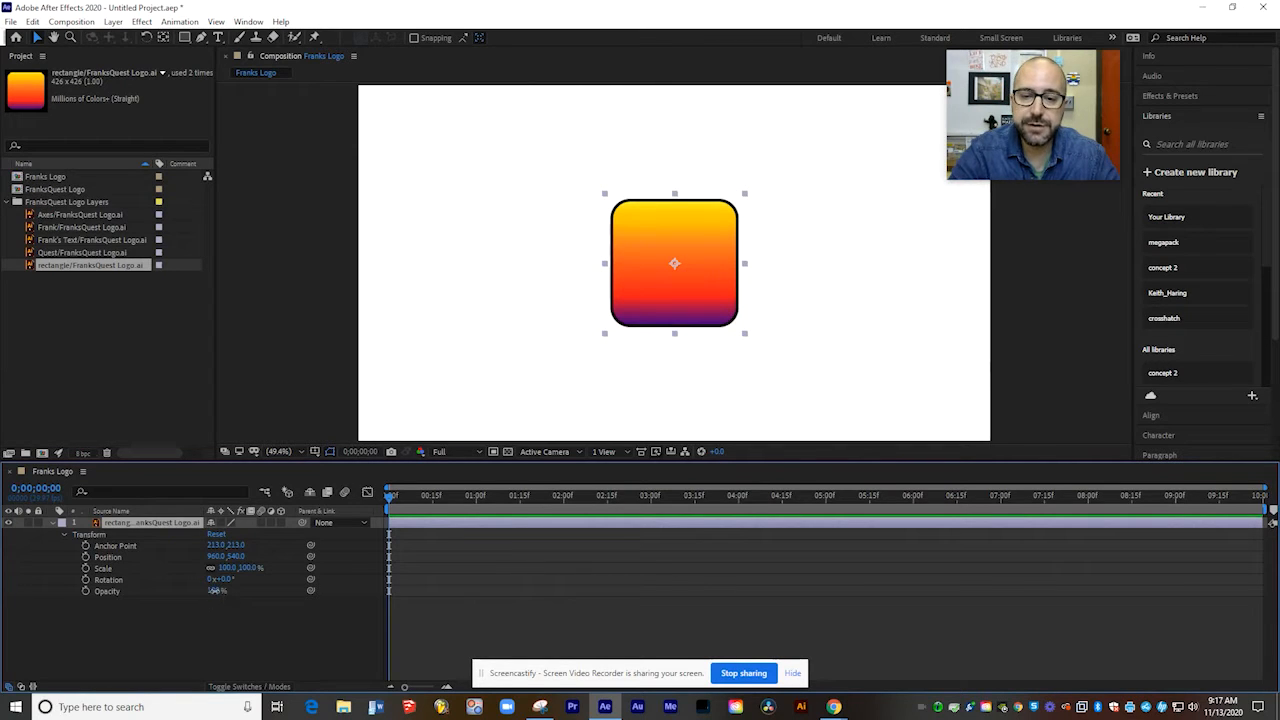
{"action": "mouse_move", "coordinate": [213, 590]}
{"action": "left_mouse_down"}
{"action": "mouse_move", "coordinate": [168, 602]}
{"action": "mouse_move", "coordinate": [212, 601]}
{"action": "mouse_move", "coordinate": [163, 602]}
{"action": "mouse_move", "coordinate": [237, 596]}
{"action": "left_mouse_up"}
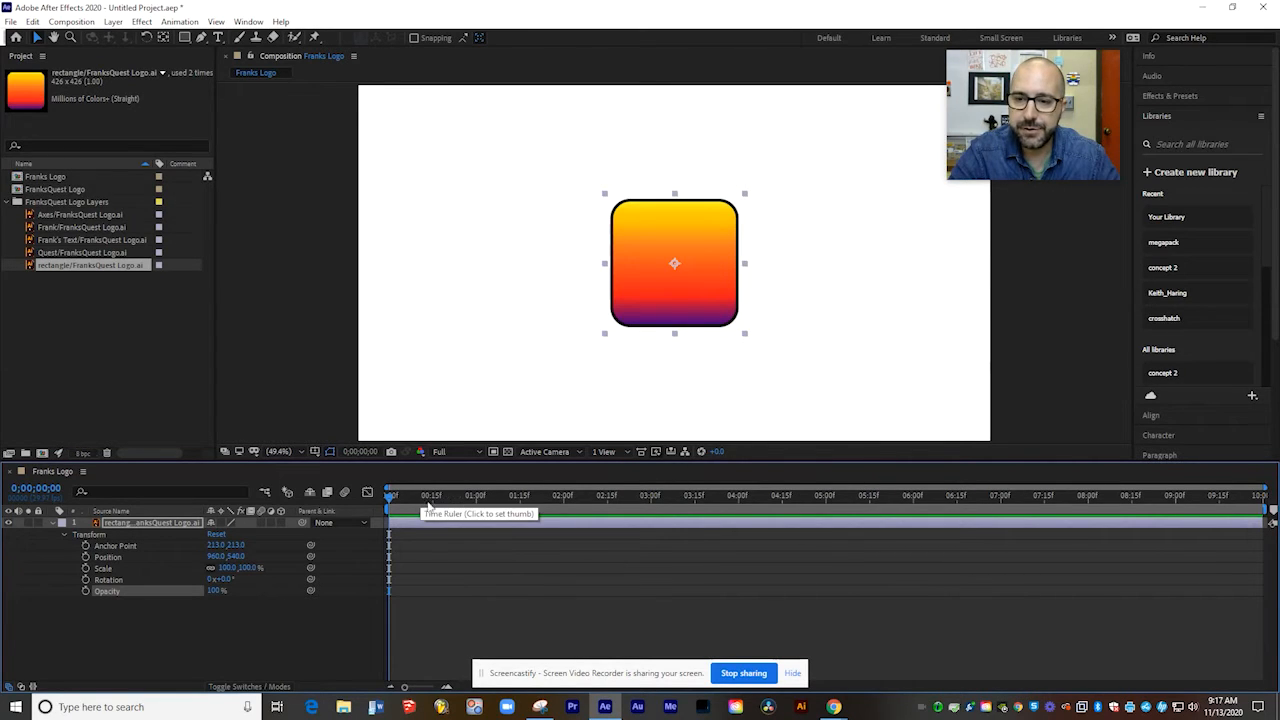
Add a Position keyframe to the rectangle layer at 0;00;00;00 with X at 2146, beyond the frame's right edge.
{"action": "left_click_drag", "start_coordinate": [408, 686], "coordinate": [421, 692]}
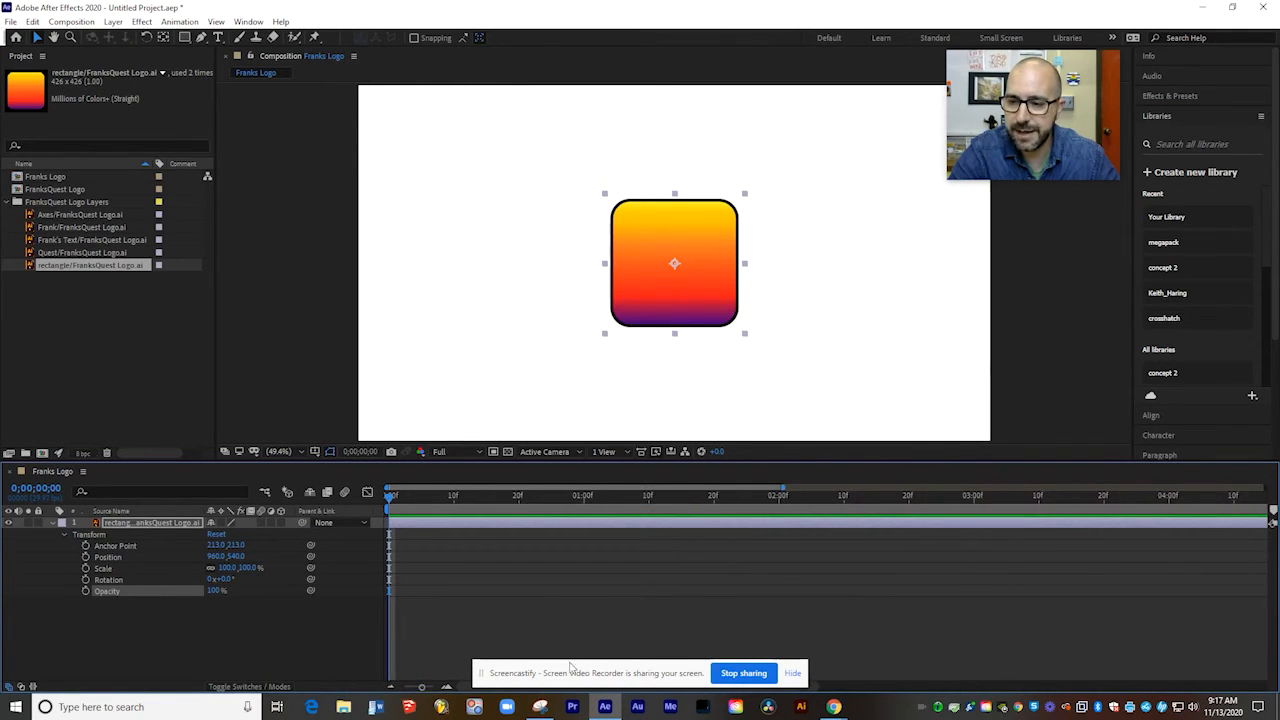
{"action": "left_click", "coordinate": [793, 674]}
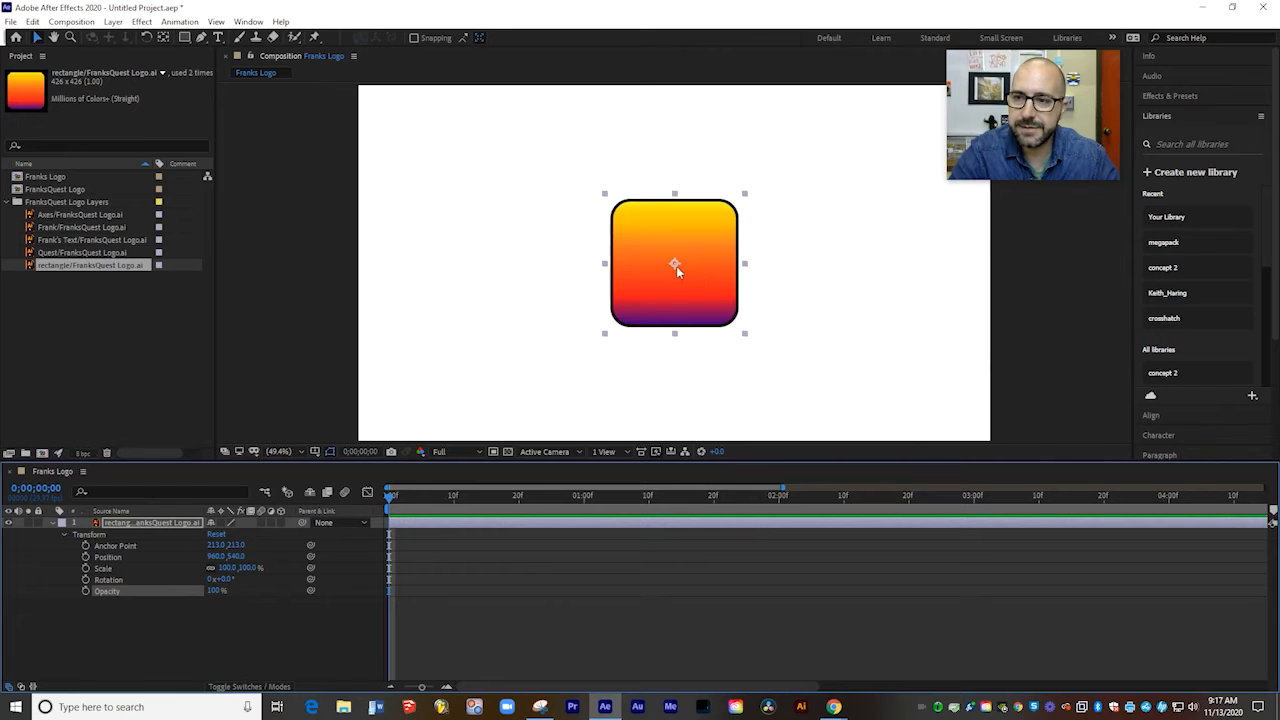
{"action": "left_click", "coordinate": [86, 558]}
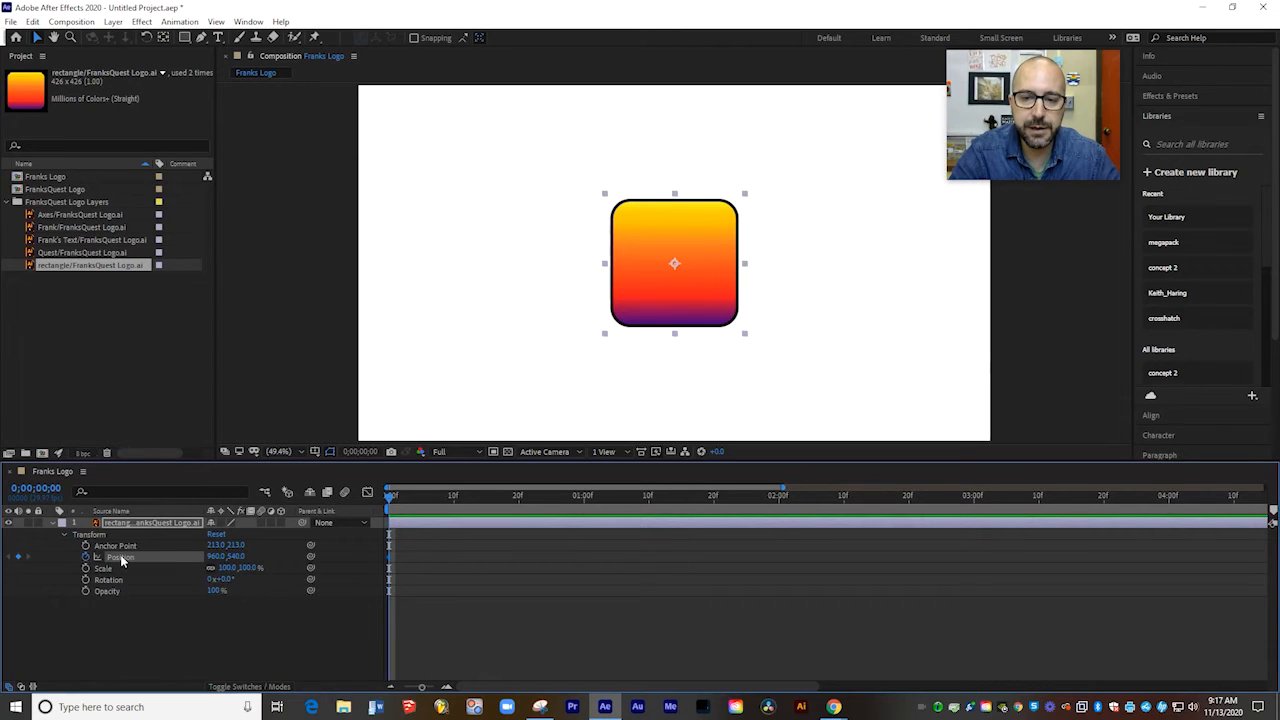
{"action": "left_click", "coordinate": [213, 557]}
{"action": "left_click_drag", "start_coordinate": [213, 557], "coordinate": [964, 518]}
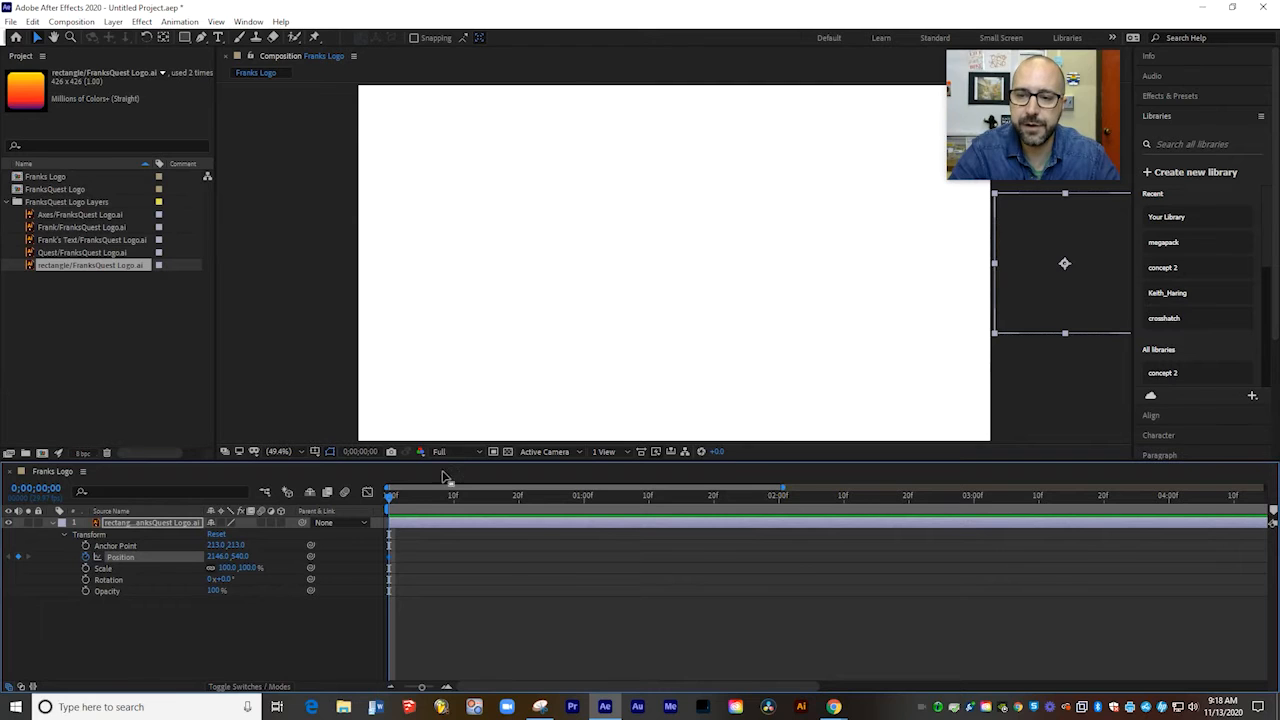
Add a second Position keyframe at 0;00;01;00 that brings the rectangle back near the frame's centre, with X at 942.
{"action": "left_click_drag", "start_coordinate": [389, 500], "coordinate": [583, 498]}
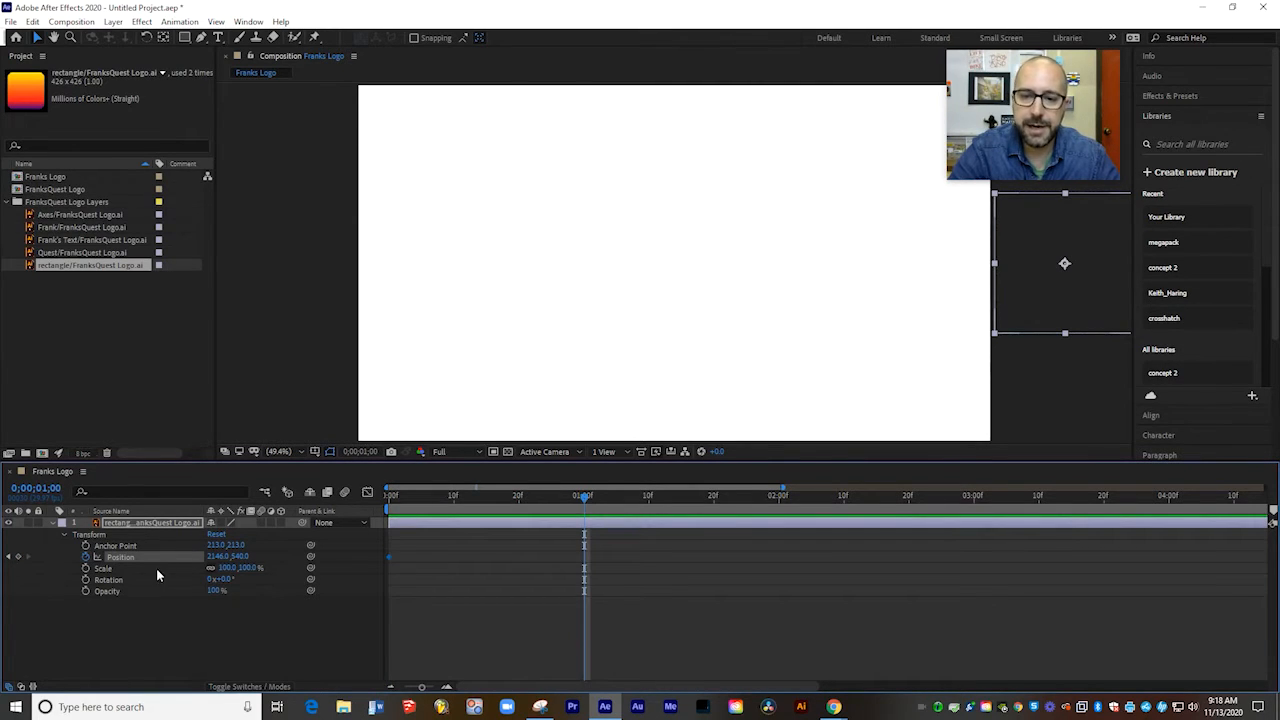
{"action": "left_click_drag", "start_coordinate": [218, 556], "coordinate": [105, 557]}
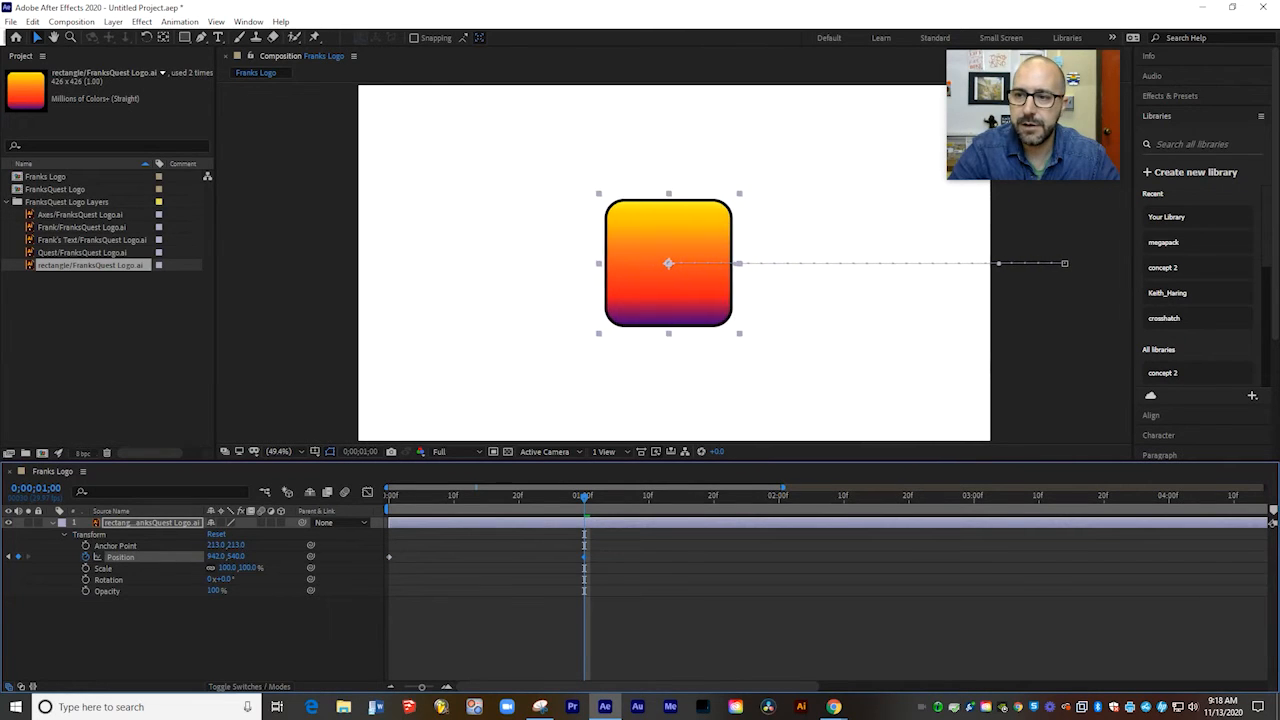
{"action": "left_click", "coordinate": [215, 556]}
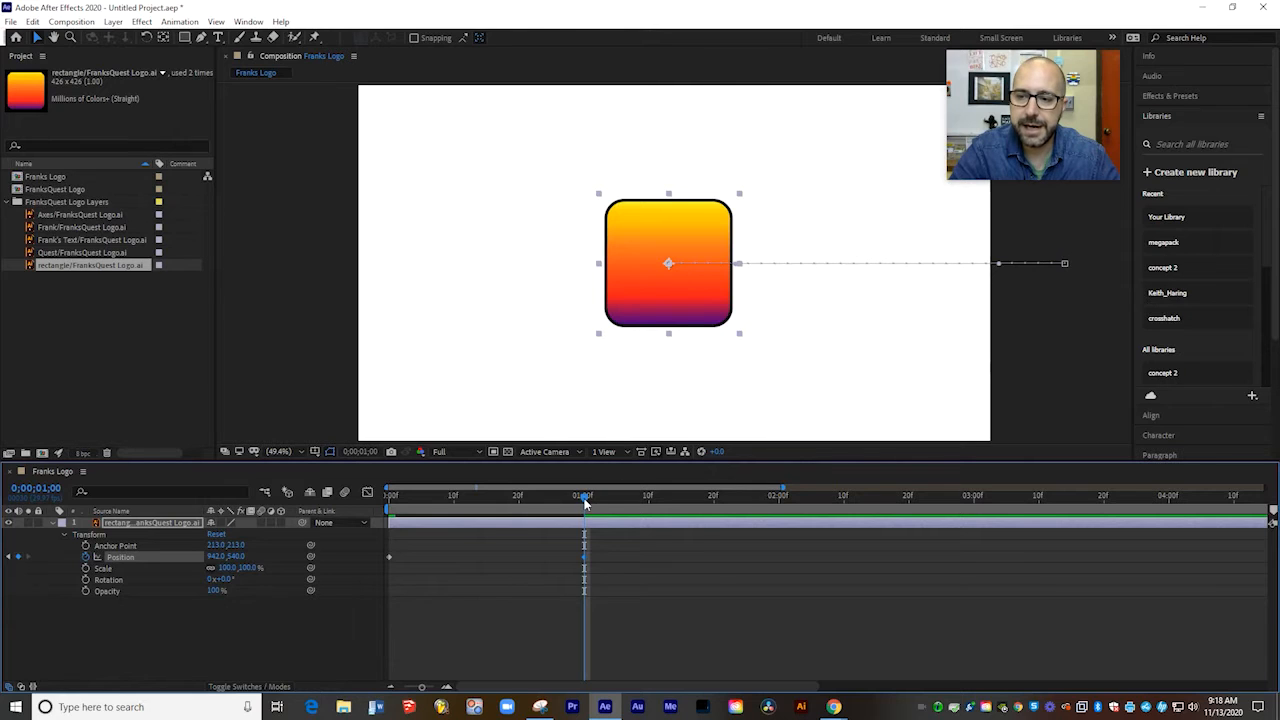
Add the Frank's Text artwork to the composition above the rectangle layer and centre it horizontally on the rectangle, slightly above its middle.
{"action": "mouse_move", "coordinate": [583, 497]}
{"action": "left_mouse_down"}
{"action": "mouse_move", "coordinate": [388, 497]}
{"action": "mouse_move", "coordinate": [546, 512]}
{"action": "mouse_move", "coordinate": [389, 510]}
{"action": "mouse_move", "coordinate": [584, 506]}
{"action": "left_mouse_up"}
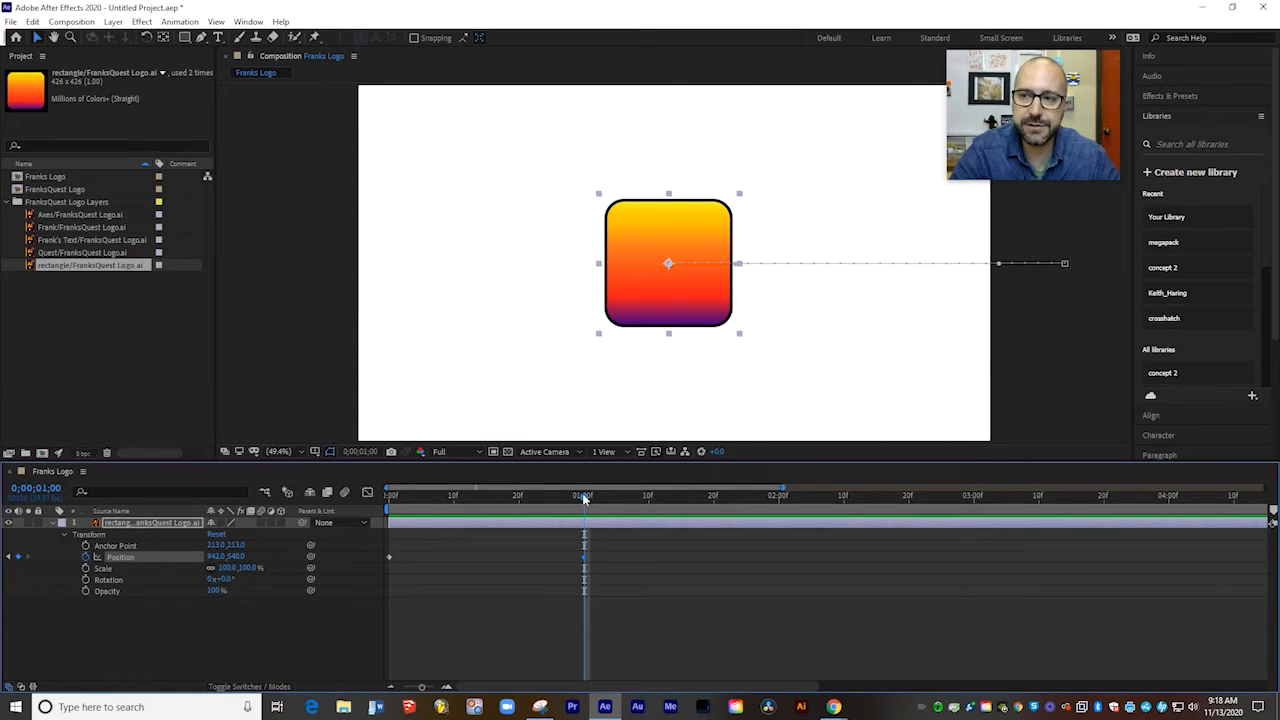
{"action": "mouse_move", "coordinate": [584, 499]}
{"action": "left_mouse_down"}
{"action": "mouse_move", "coordinate": [365, 500]}
{"action": "mouse_move", "coordinate": [584, 500]}
{"action": "left_mouse_up"}
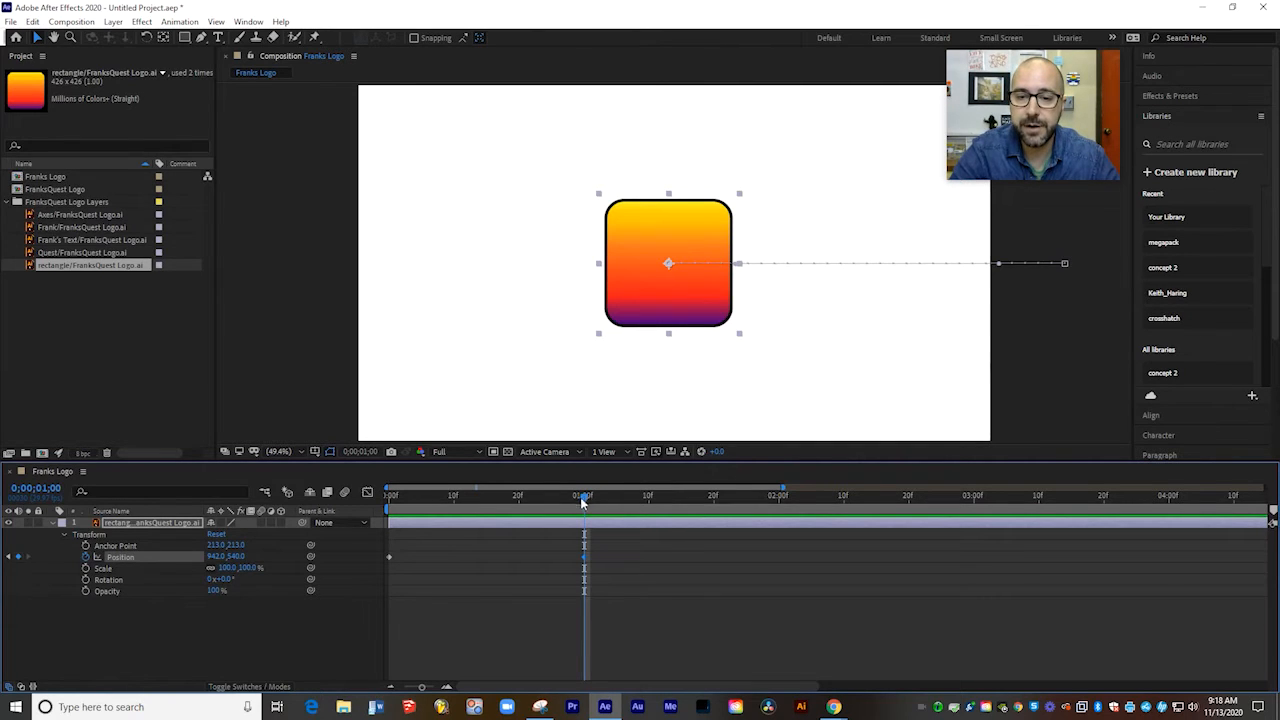
{"action": "left_click", "coordinate": [53, 523]}
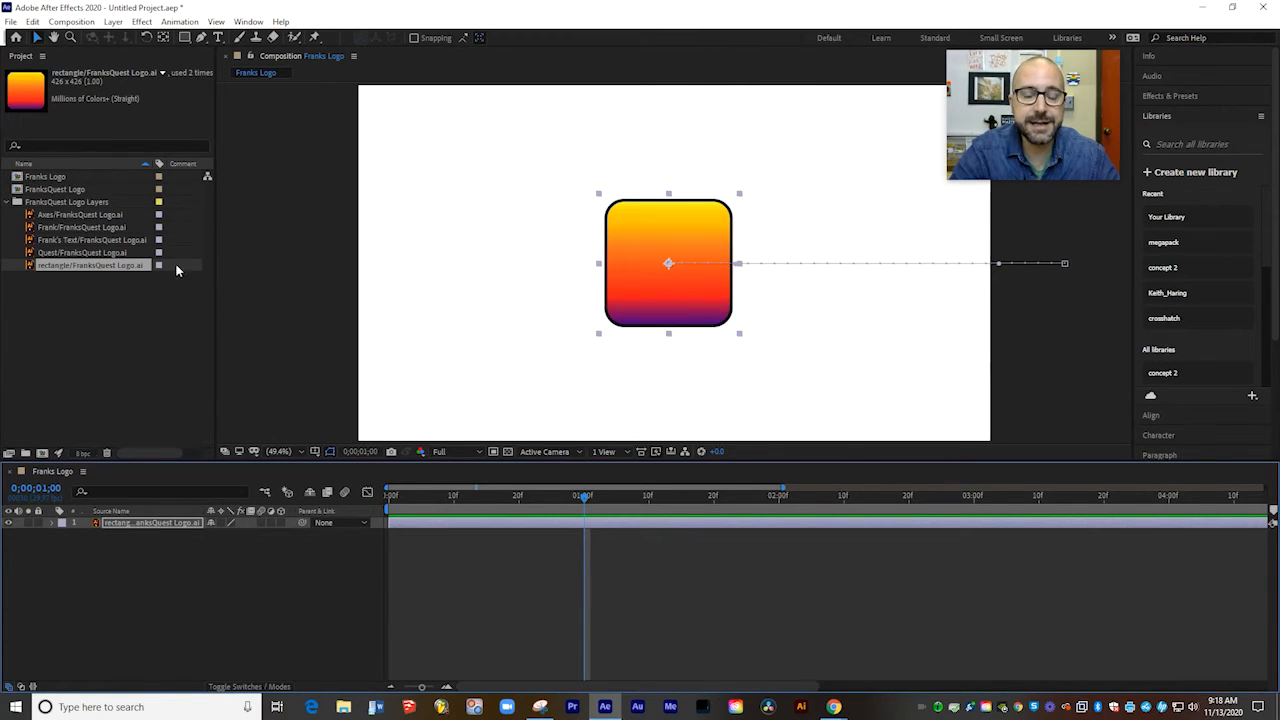
{"action": "left_click", "coordinate": [86, 241]}
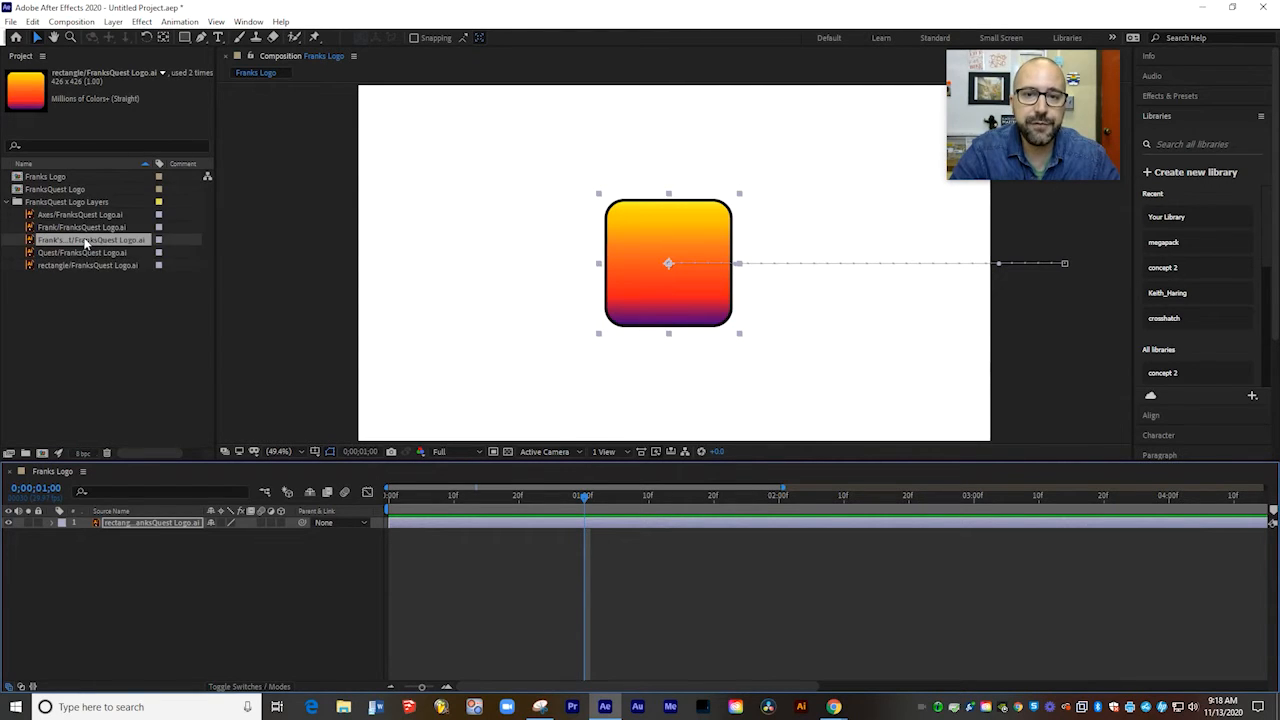
{"action": "left_click_drag", "start_coordinate": [86, 241], "coordinate": [95, 527]}
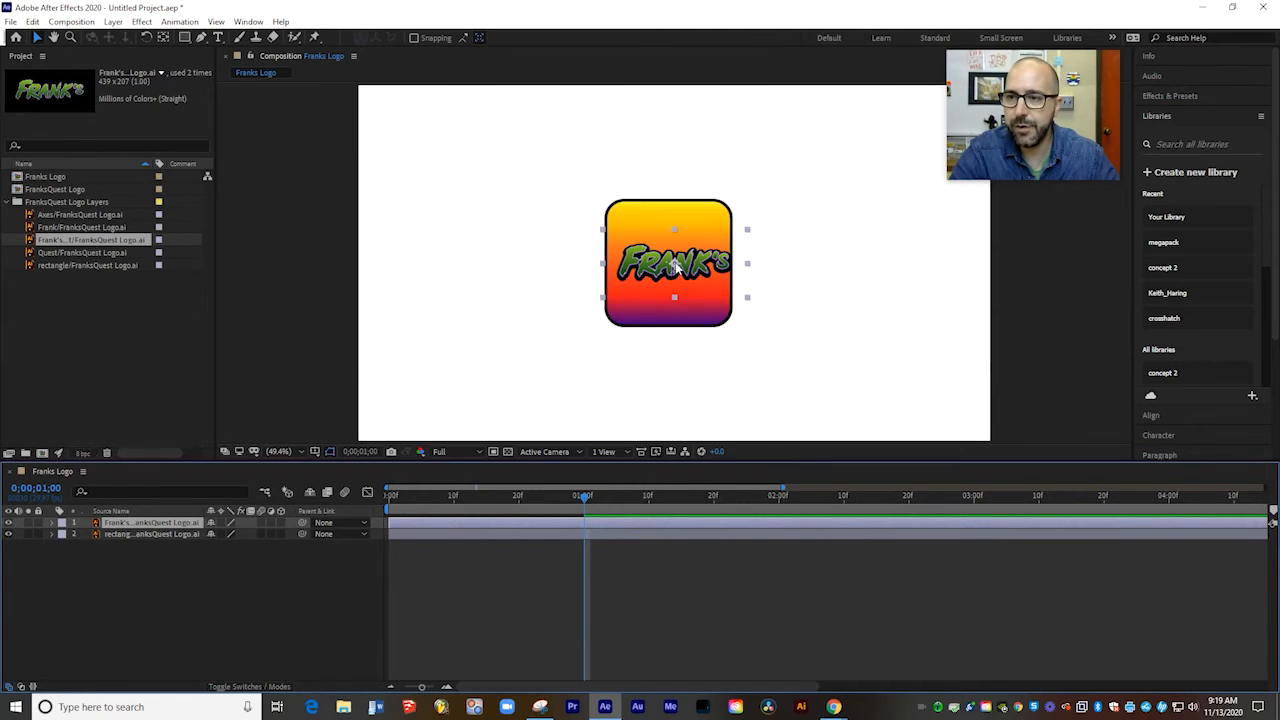
{"action": "left_click_drag", "start_coordinate": [674, 265], "coordinate": [668, 258]}
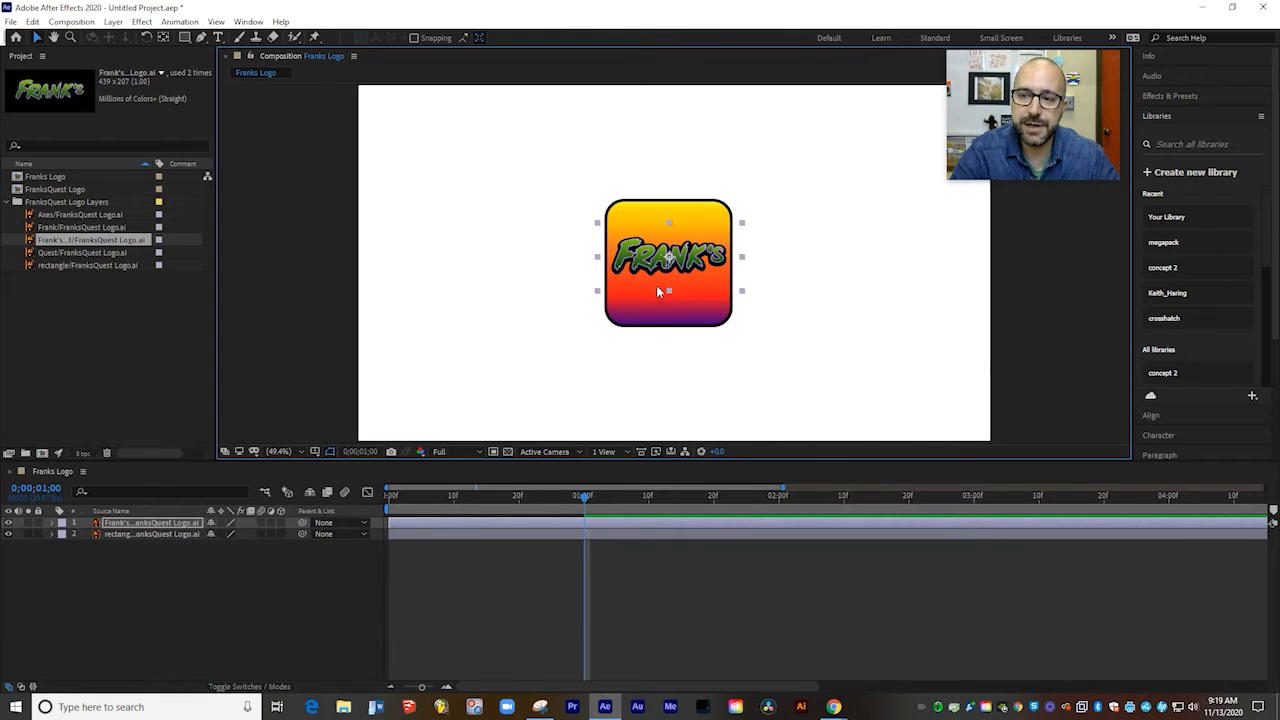
Add a Position keyframe to the Frank's Text layer at 0;00;01;00 with Y at -111.3, above the frame's upper edge.
{"action": "left_click", "coordinate": [51, 523]}
{"action": "left_click", "coordinate": [63, 535]}
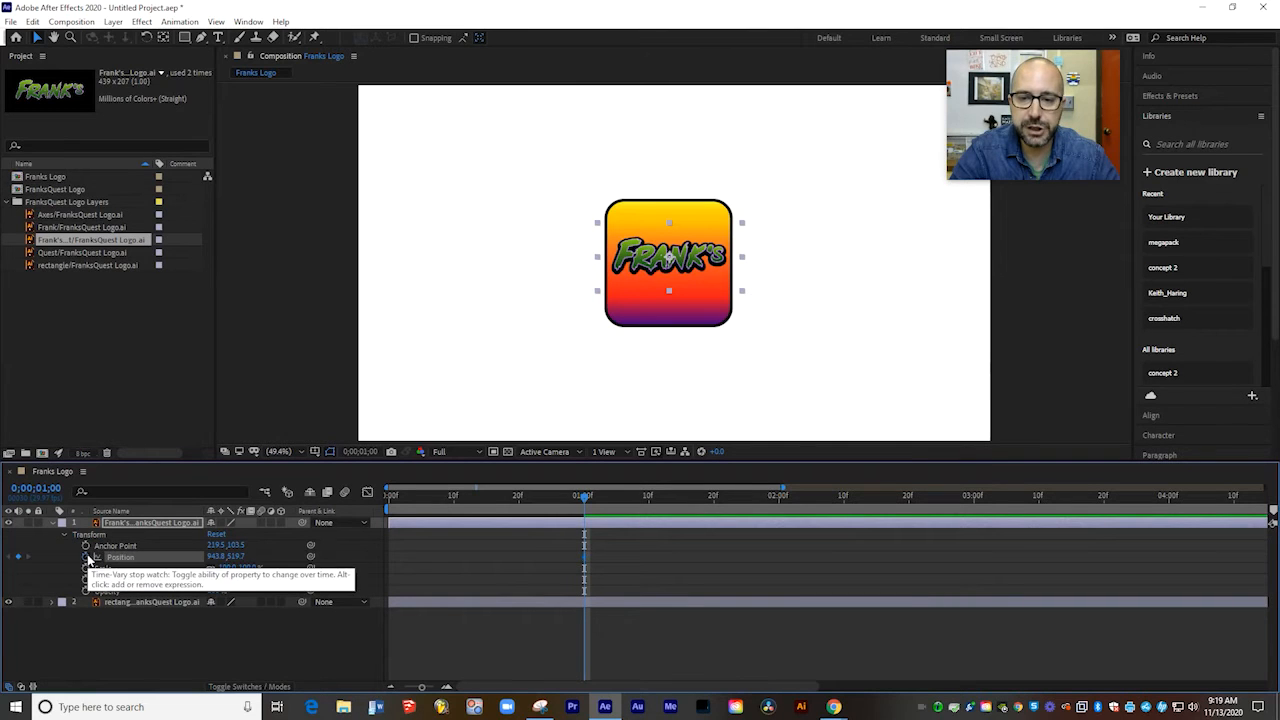
{"action": "left_click", "coordinate": [86, 557]}
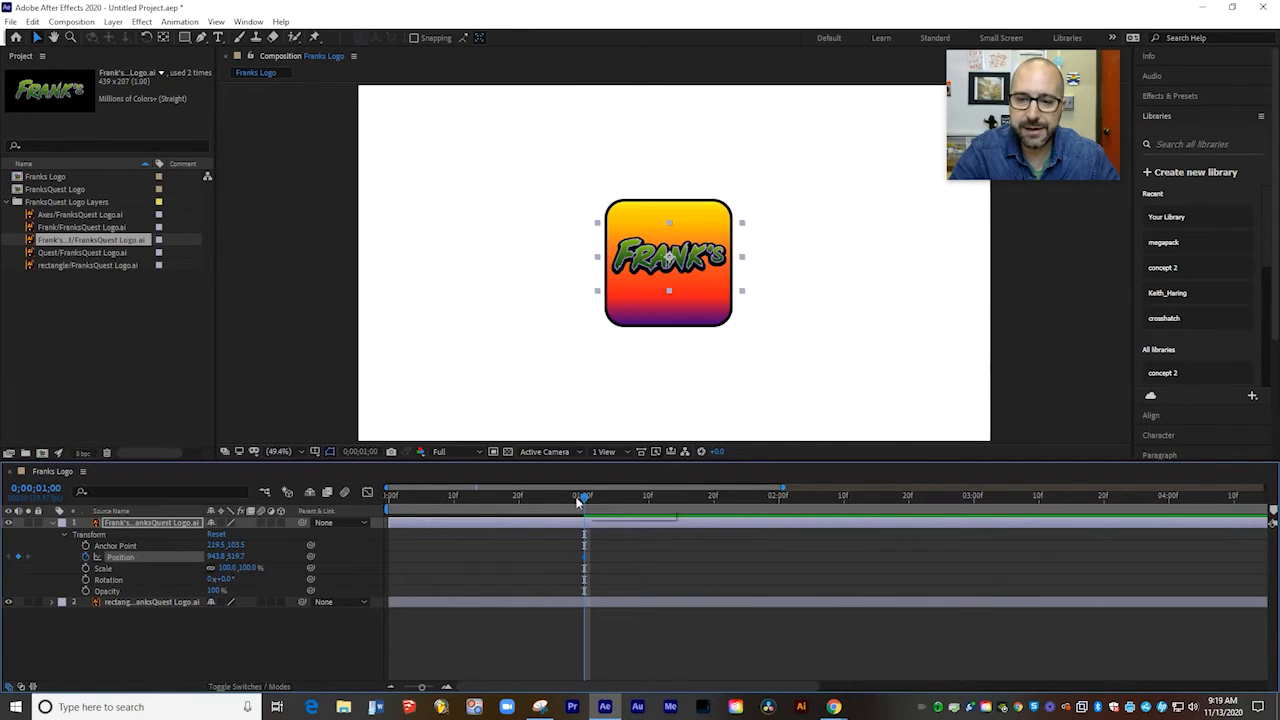
{"action": "left_click_drag", "start_coordinate": [233, 556], "coordinate": [110, 556]}
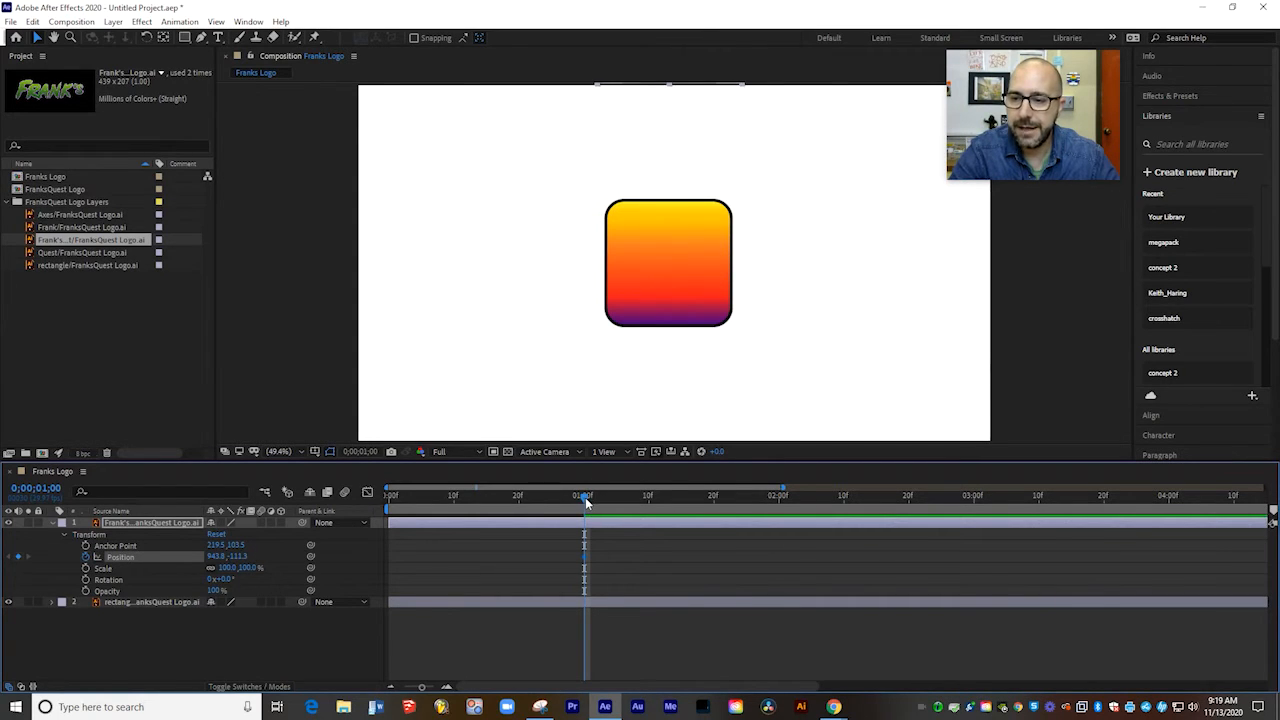
Add a second Position keyframe at 0;00;01;10 that brings the Frank's text down onto the rectangle, with Y at 504.7.
{"action": "left_click_drag", "start_coordinate": [585, 497], "coordinate": [648, 503]}
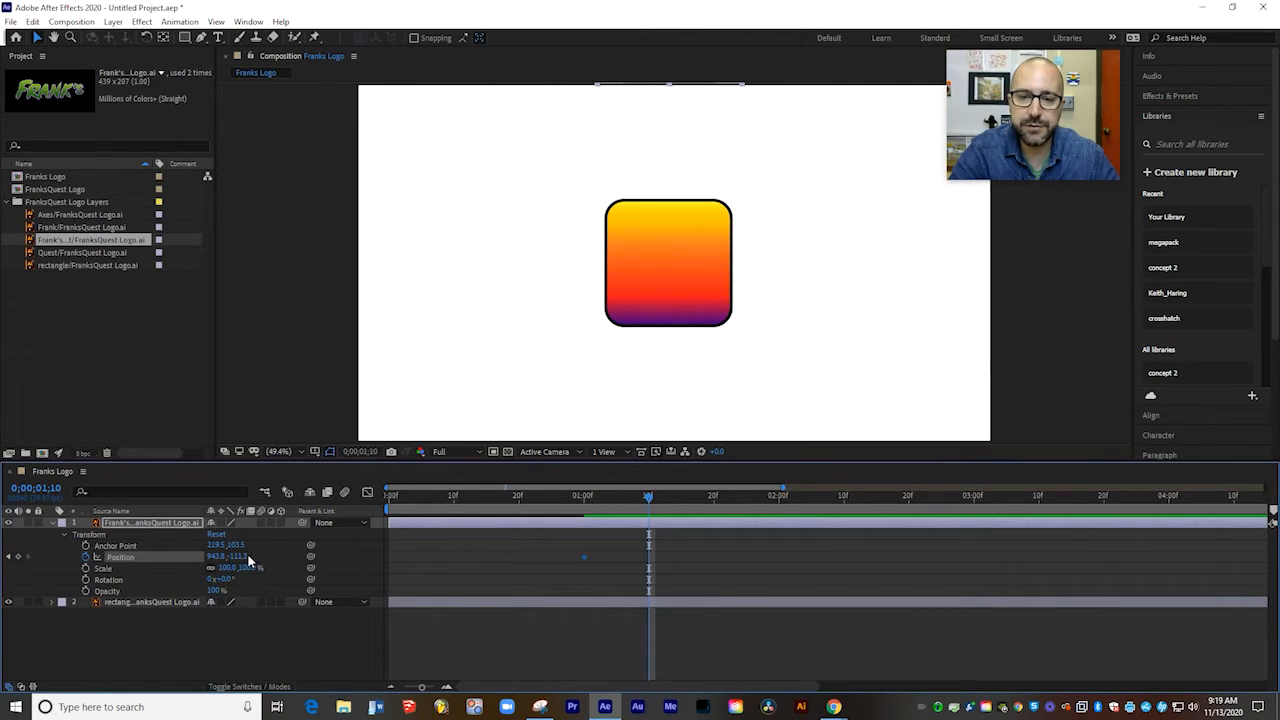
{"action": "left_click_drag", "start_coordinate": [237, 558], "coordinate": [639, 570]}
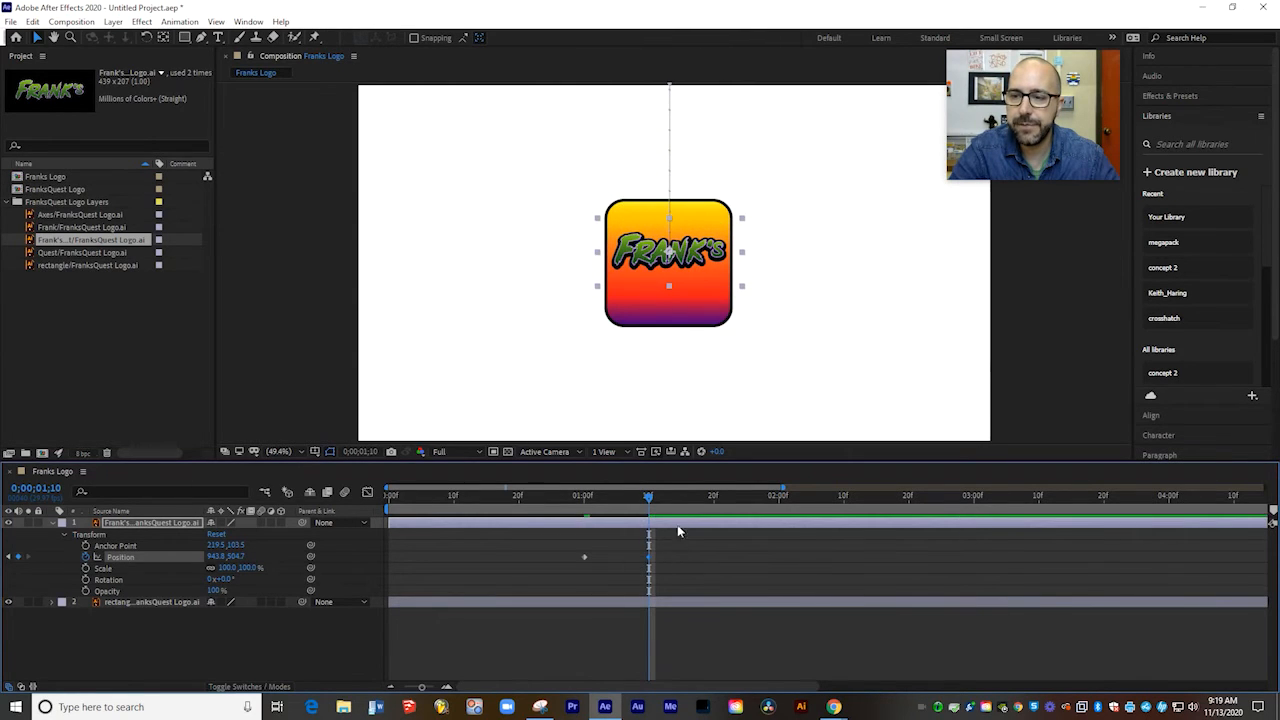
{"action": "mouse_move", "coordinate": [648, 496]}
{"action": "left_mouse_down"}
{"action": "mouse_move", "coordinate": [457, 497]}
{"action": "mouse_move", "coordinate": [648, 512]}
{"action": "left_mouse_up"}
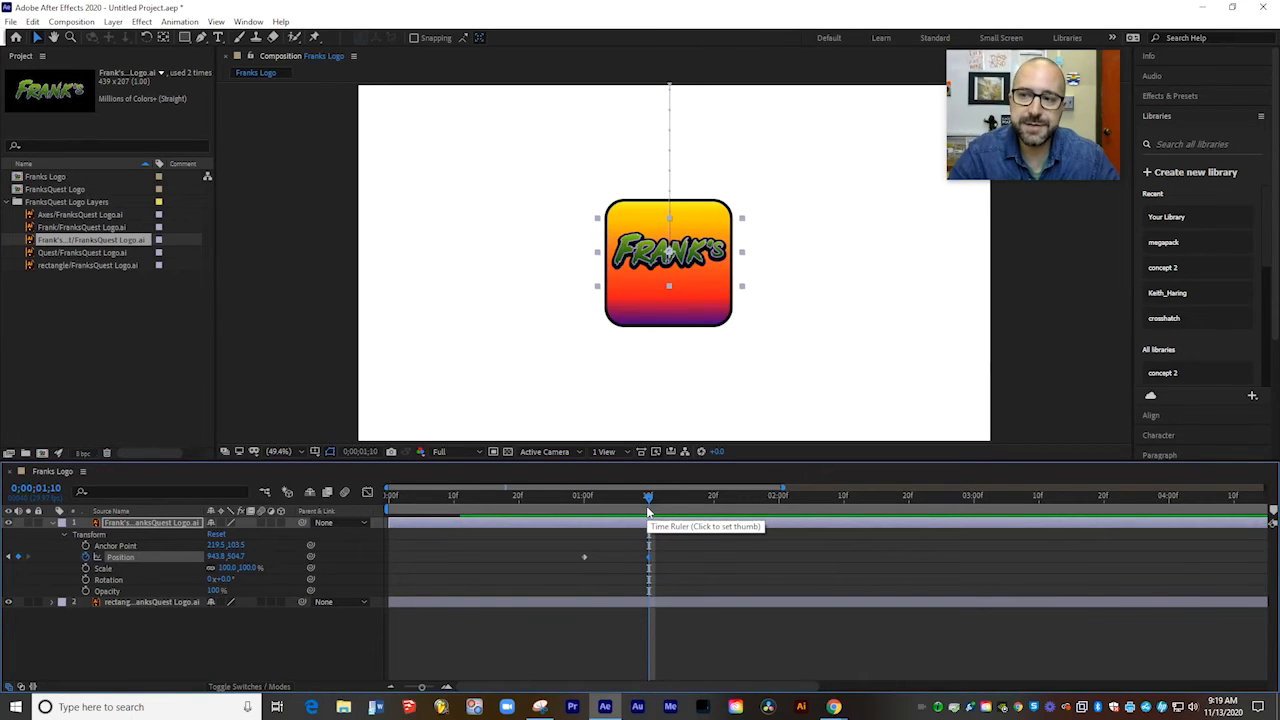
Keyframe the Frank's Text layer's Scale as a pulse: 100% at 0;00;01;10, 125% at 0;00;01;13 and 100% at 0;00;01;15.
{"action": "left_click", "coordinate": [86, 569]}
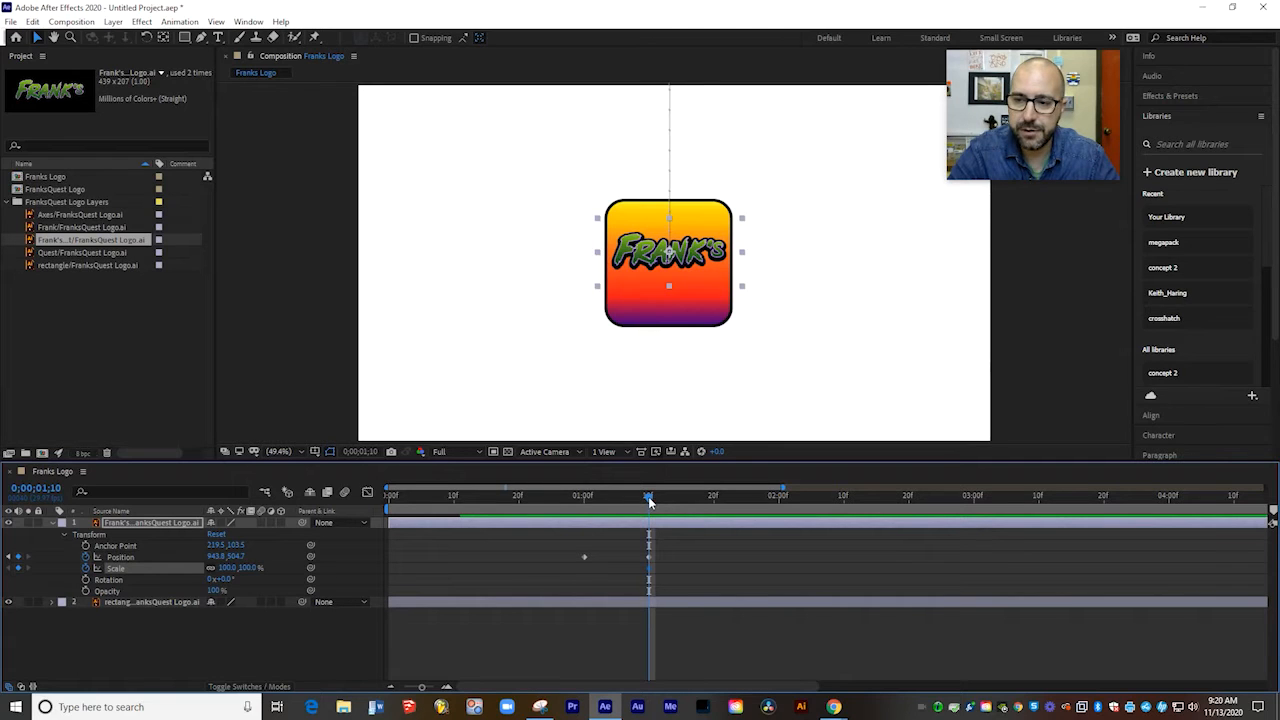
{"action": "left_click_drag", "start_coordinate": [649, 501], "coordinate": [670, 499]}
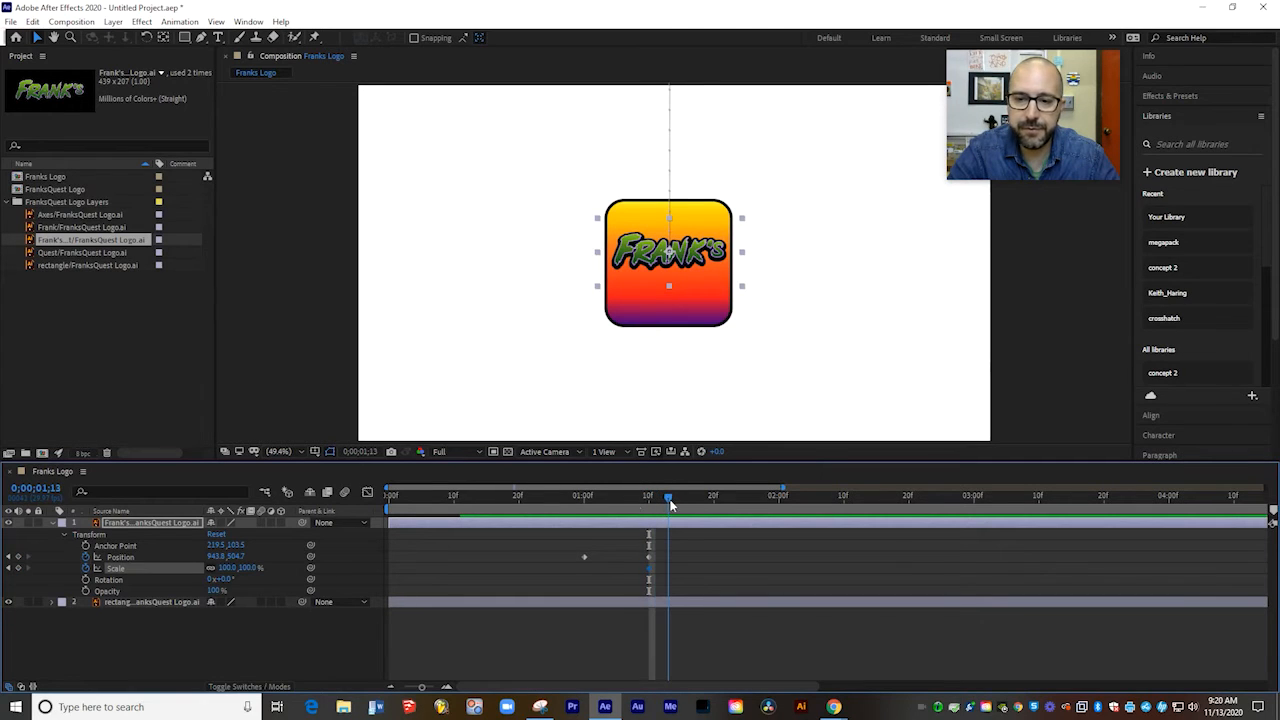
{"action": "left_click_drag", "start_coordinate": [247, 568], "coordinate": [262, 568]}
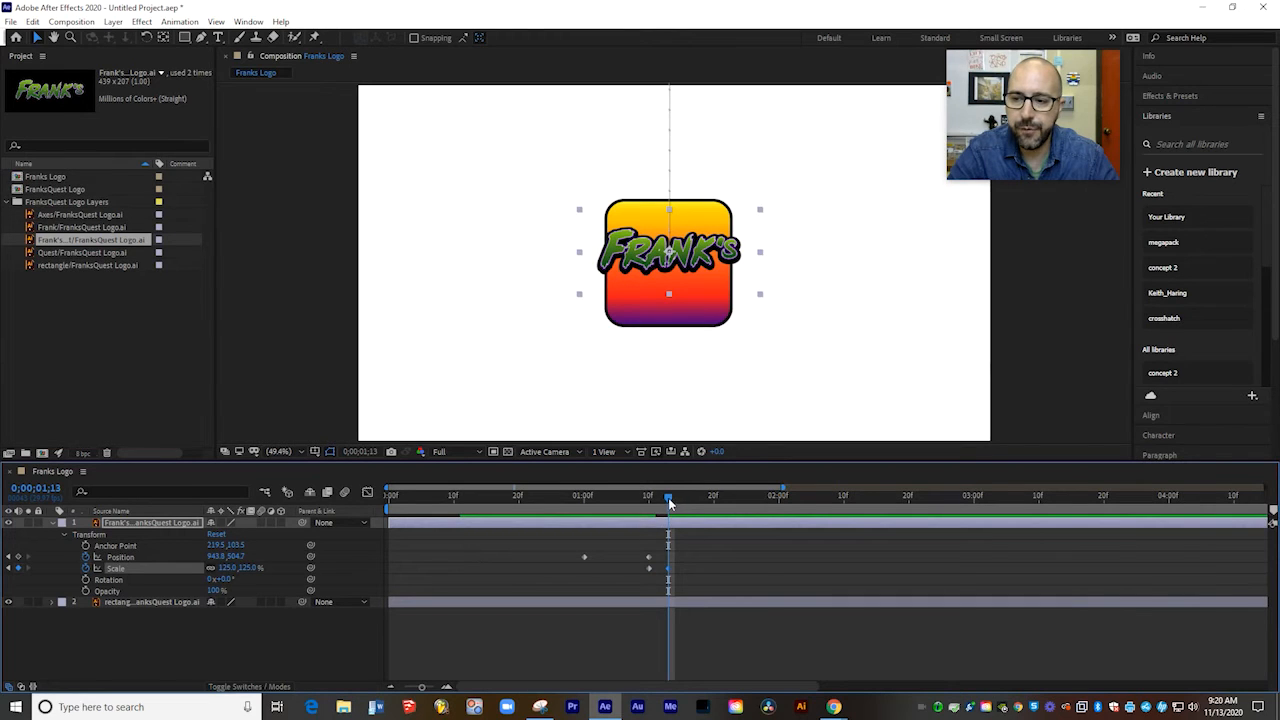
{"action": "left_click_drag", "start_coordinate": [669, 498], "coordinate": [681, 500]}
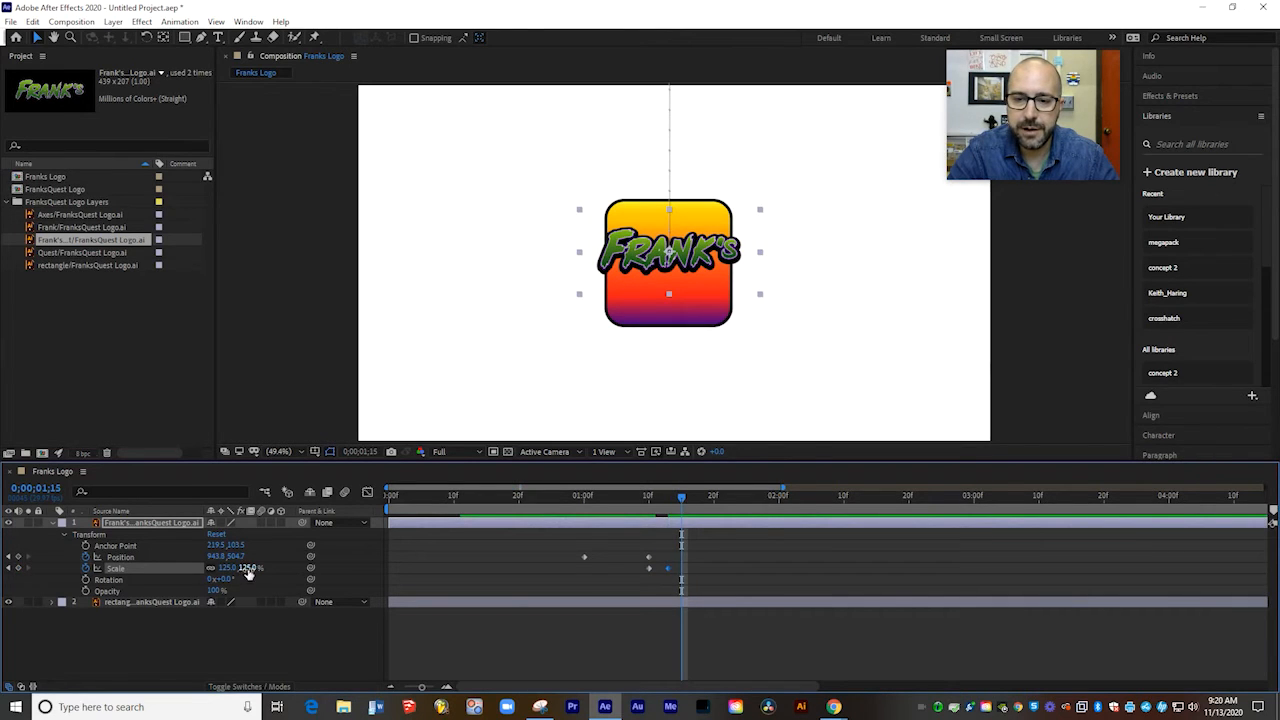
{"action": "left_click_drag", "start_coordinate": [247, 568], "coordinate": [235, 571]}
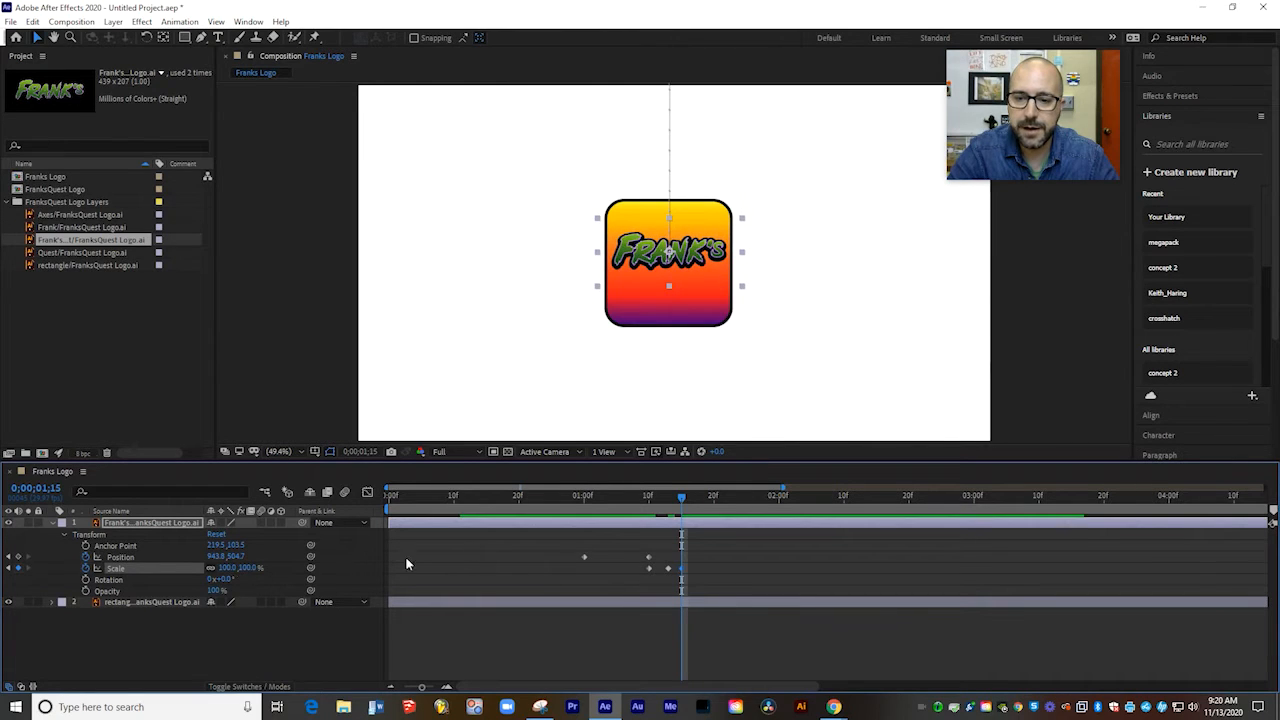
{"action": "mouse_move", "coordinate": [682, 496]}
{"action": "left_mouse_down"}
{"action": "mouse_move", "coordinate": [629, 505]}
{"action": "mouse_move", "coordinate": [694, 505]}
{"action": "mouse_move", "coordinate": [614, 505]}
{"action": "mouse_move", "coordinate": [688, 505]}
{"action": "left_mouse_up"}
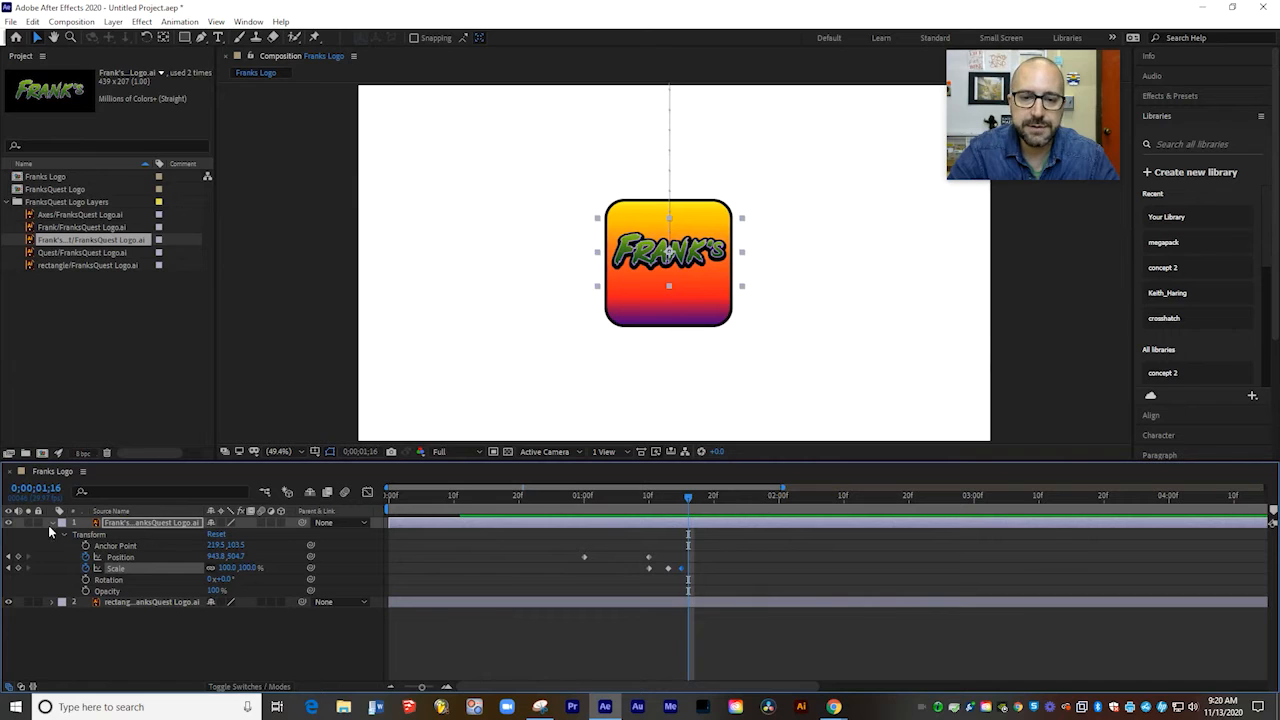
Add the Quest artwork as the top layer and place it centred beneath the Frank's text, at about 945.8, 604.8.
{"action": "left_click", "coordinate": [53, 523]}
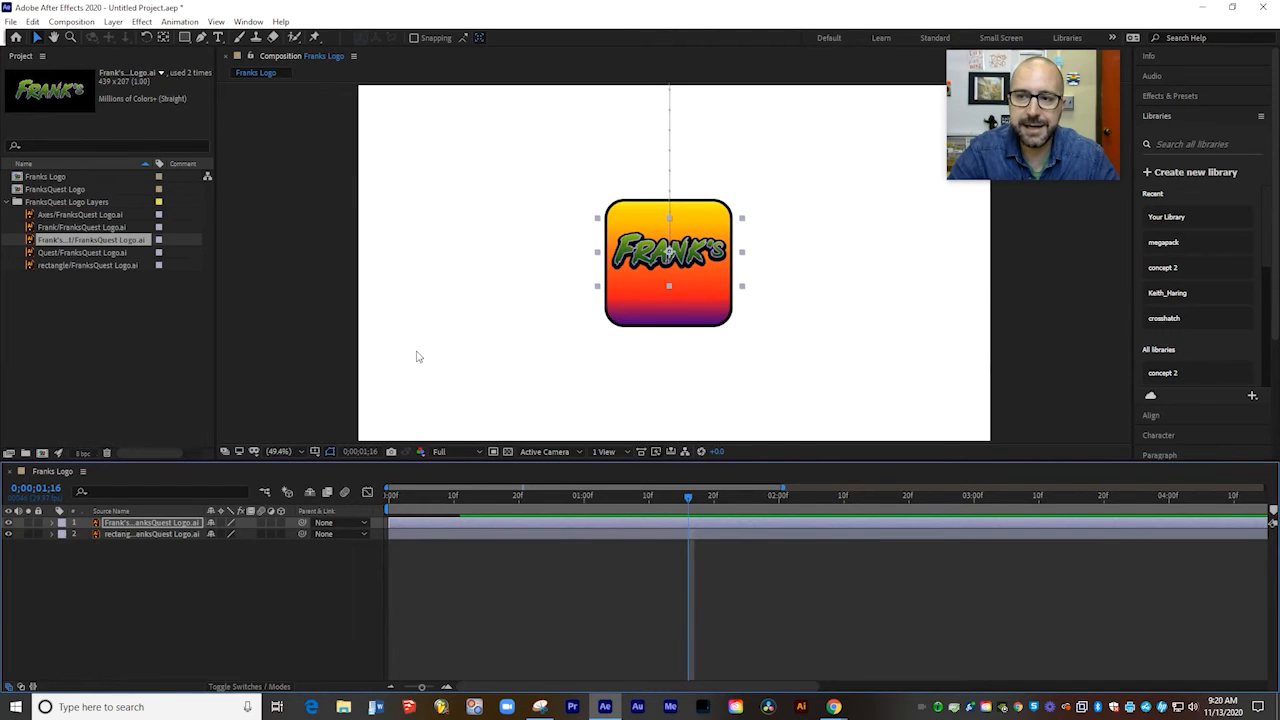
{"action": "left_click", "coordinate": [84, 253]}
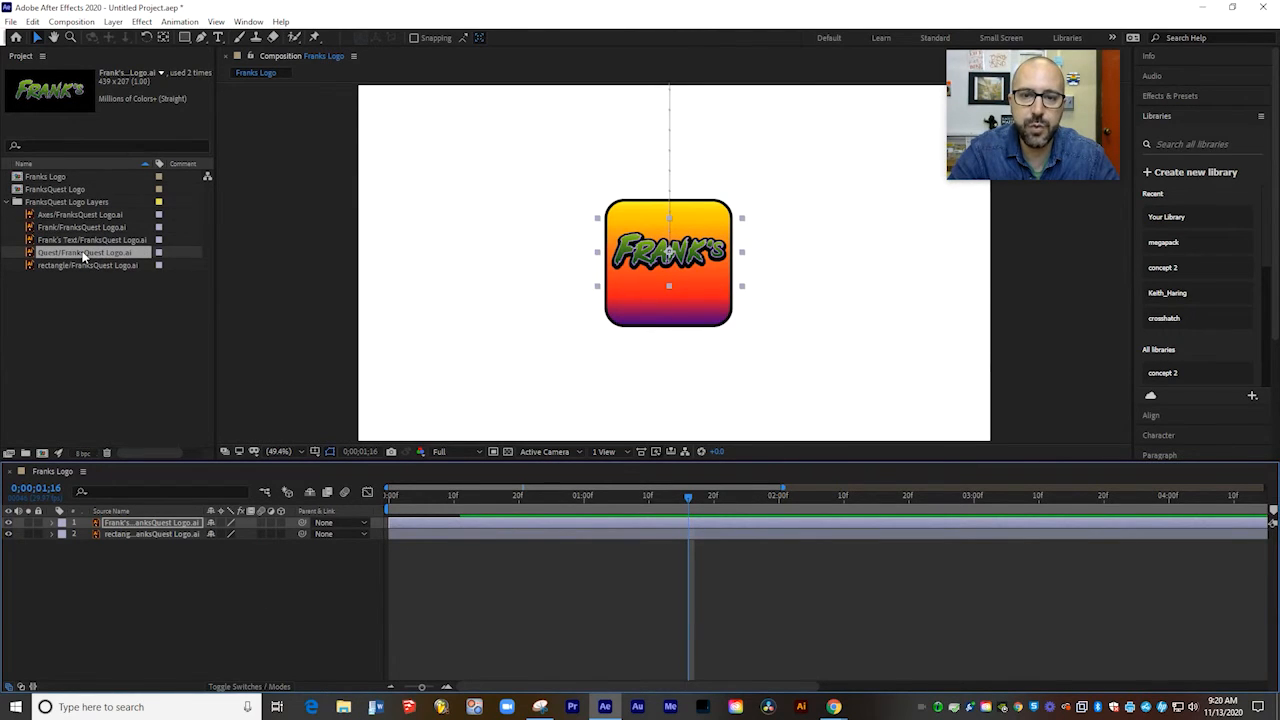
{"action": "left_click_drag", "start_coordinate": [84, 253], "coordinate": [115, 524]}
{"action": "left_click", "coordinate": [52, 524]}
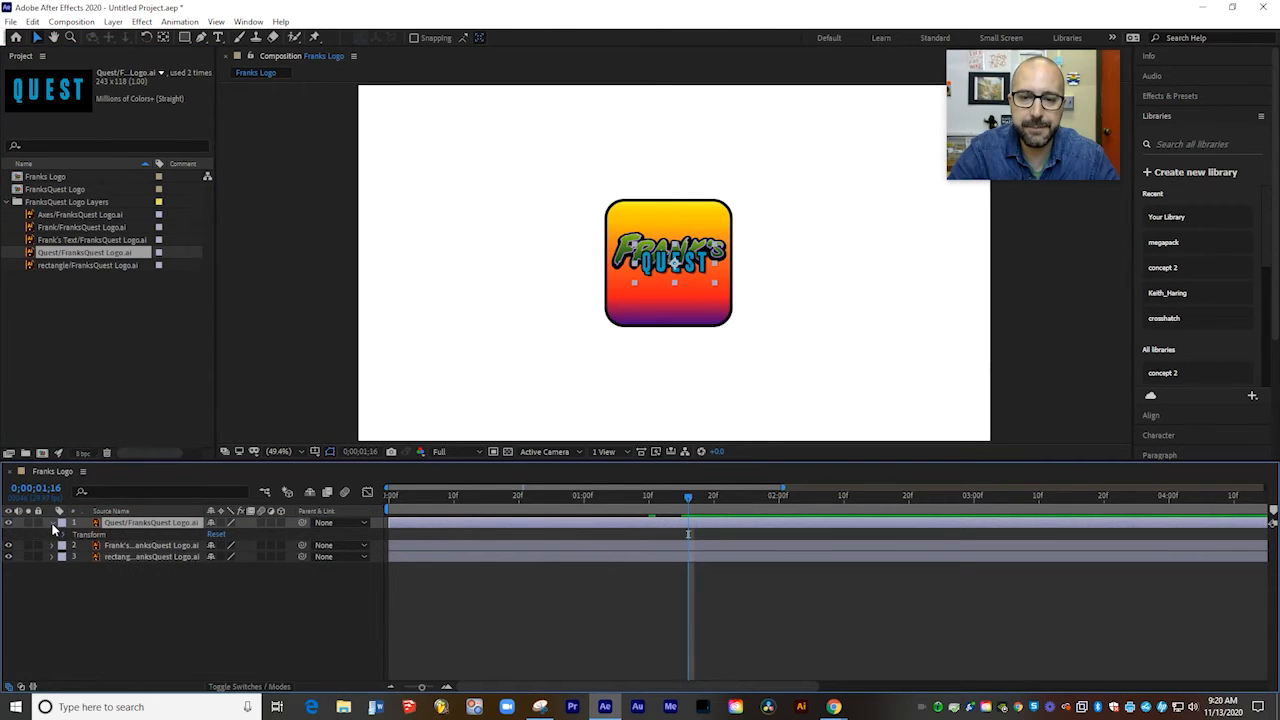
{"action": "left_click", "coordinate": [63, 535]}
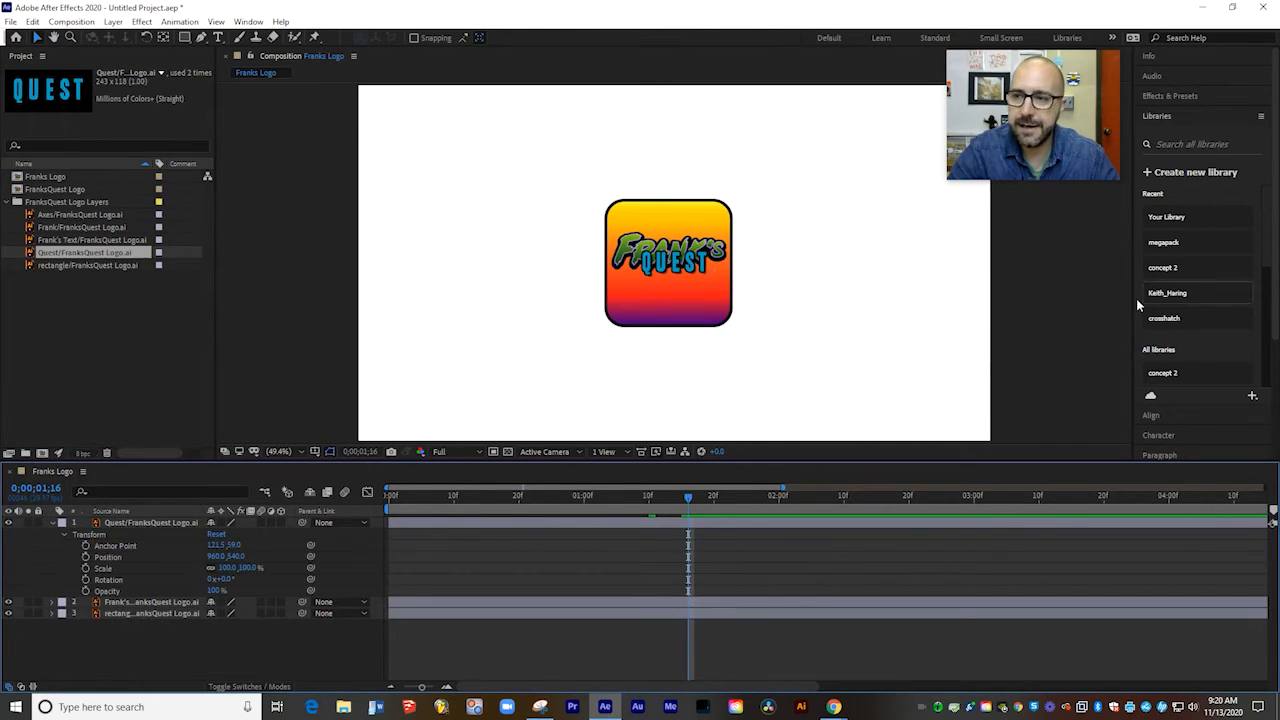
{"action": "left_click", "coordinate": [680, 265]}
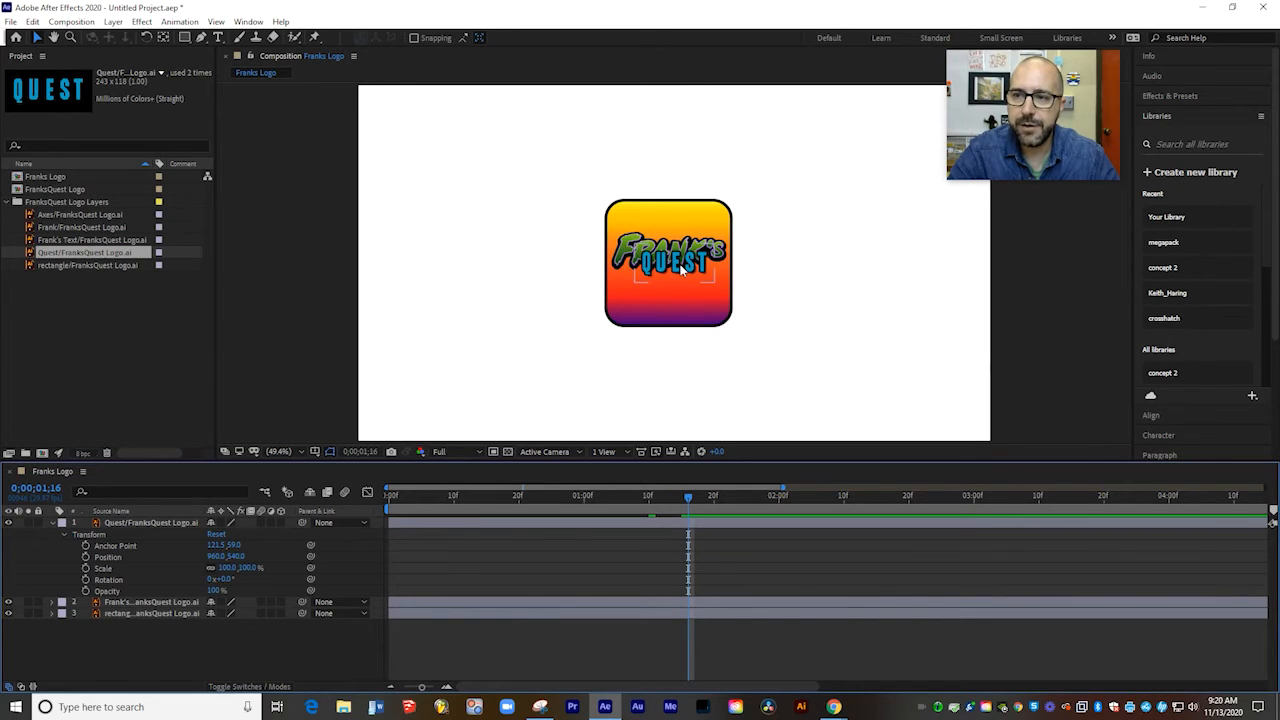
{"action": "left_click_drag", "start_coordinate": [680, 267], "coordinate": [671, 285]}
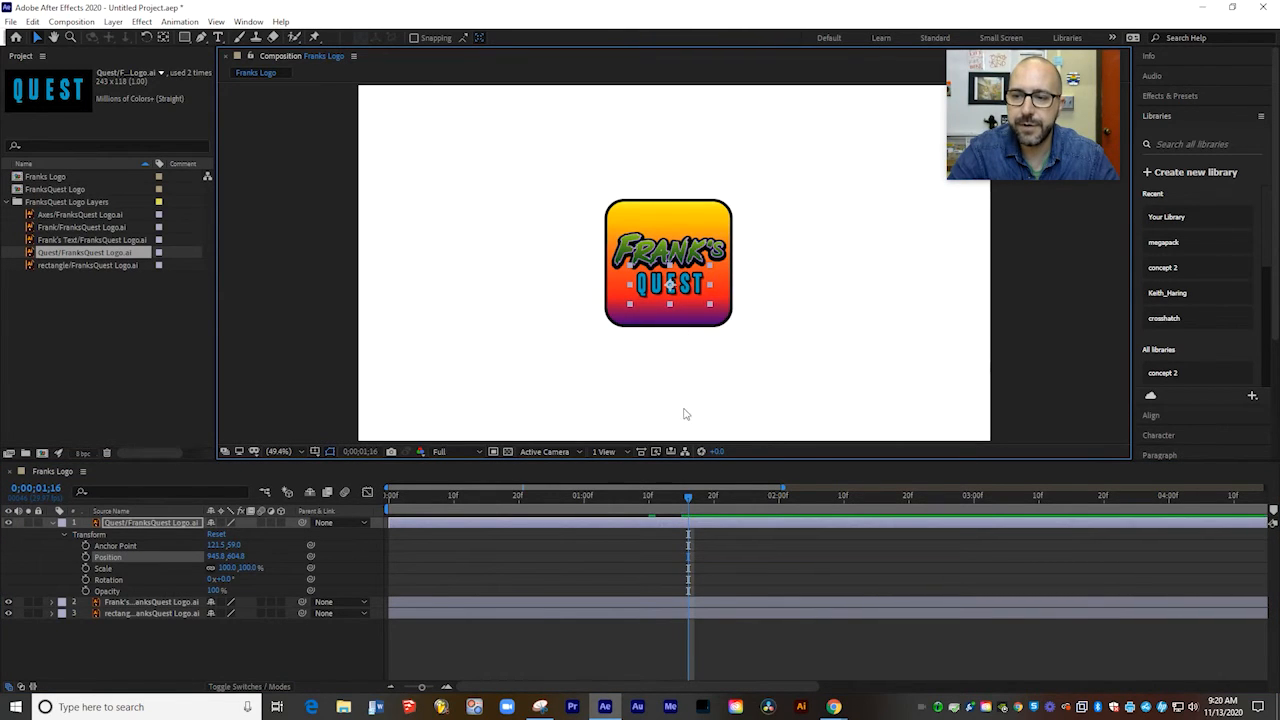
Add a Scale keyframe of 0% to the Quest layer at 0;00;01;16.
{"action": "left_click", "coordinate": [86, 568]}
{"action": "left_click_drag", "start_coordinate": [250, 568], "coordinate": [228, 582]}
{"action": "left_click", "coordinate": [241, 567]}
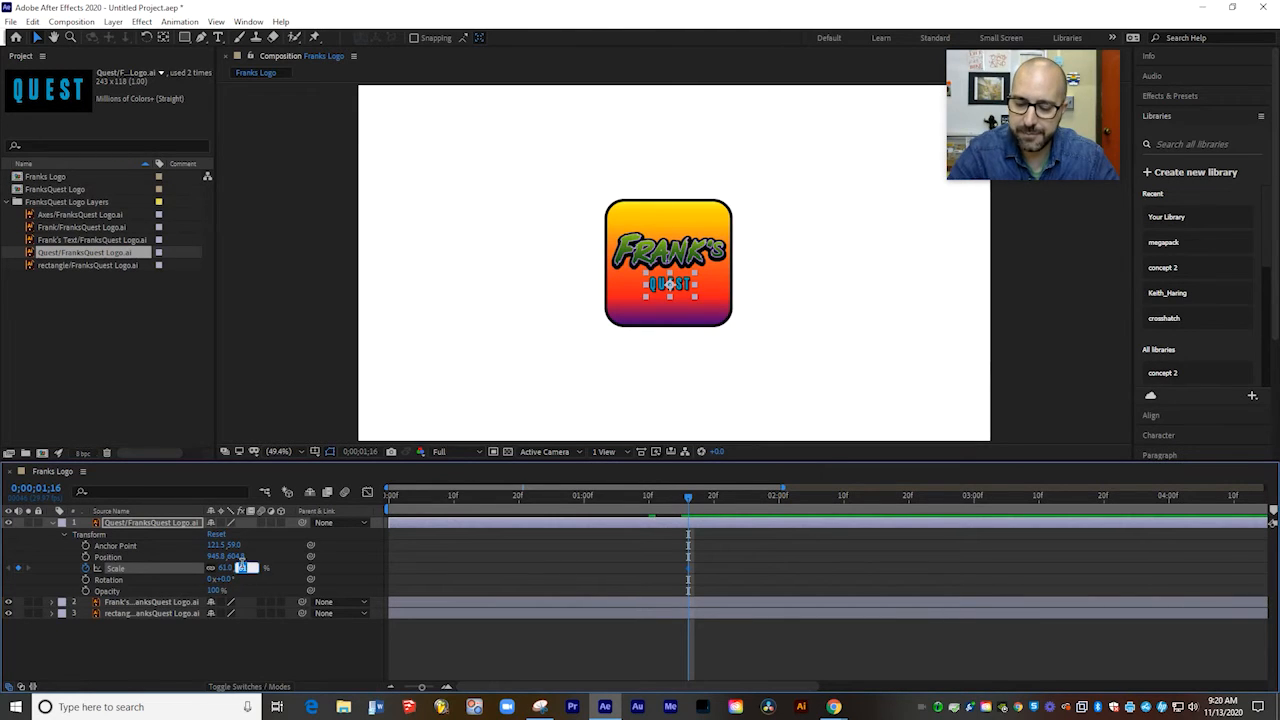
{"action": "type", "text": "0"}
{"action": "key", "text": "Return"}
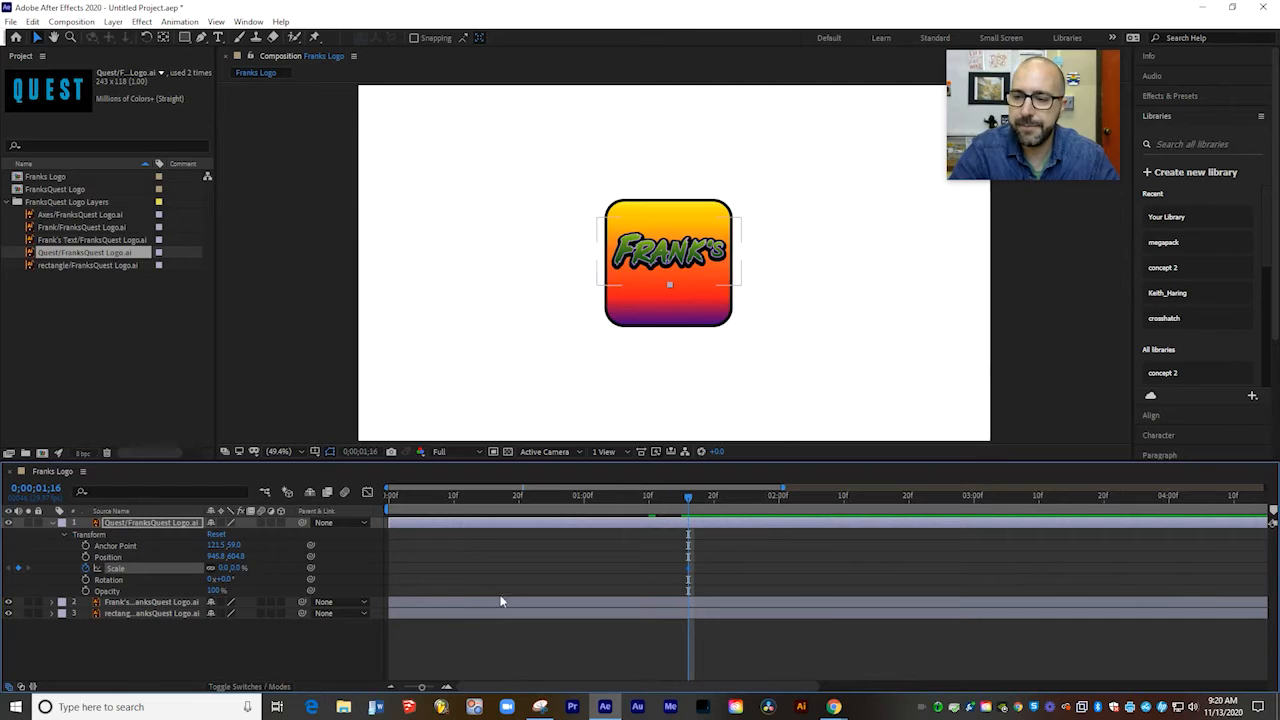
Add Scale keyframes to the Quest layer of 126% at 0;00;01;23 and 100% at 0;00;01;25.
{"action": "left_click_drag", "start_coordinate": [693, 500], "coordinate": [734, 501]}
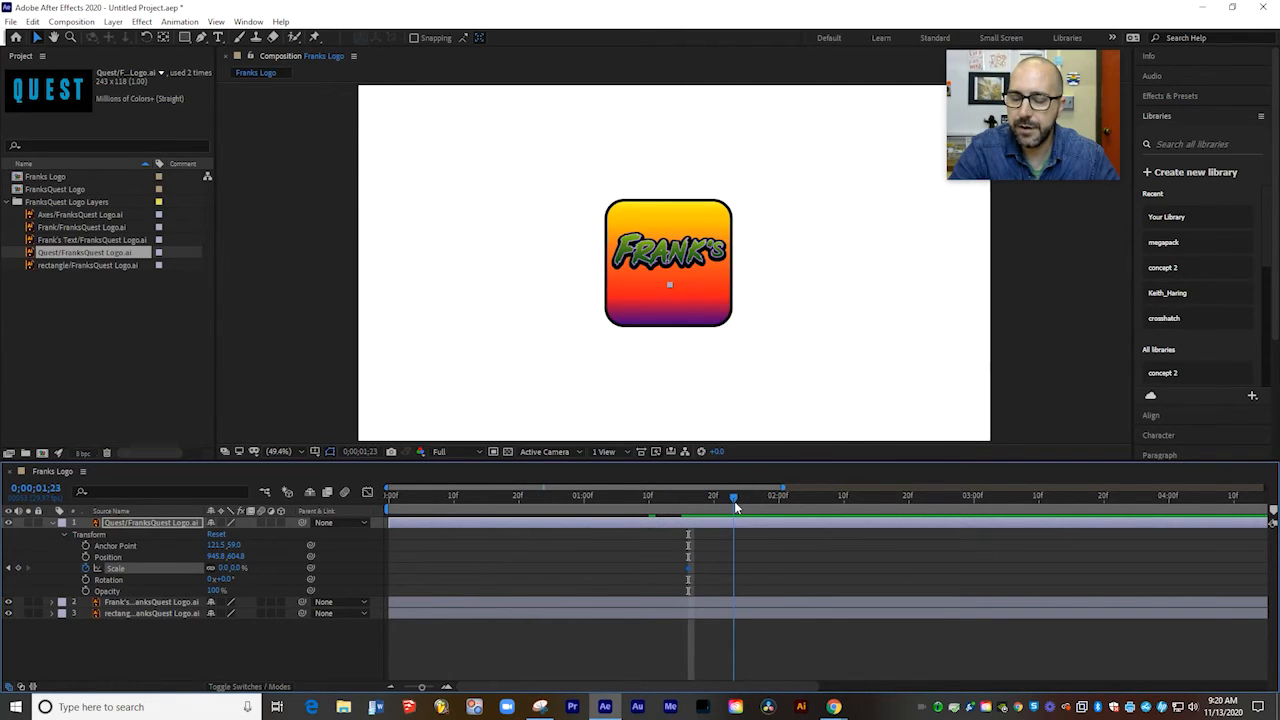
{"action": "left_click_drag", "start_coordinate": [233, 569], "coordinate": [320, 569]}
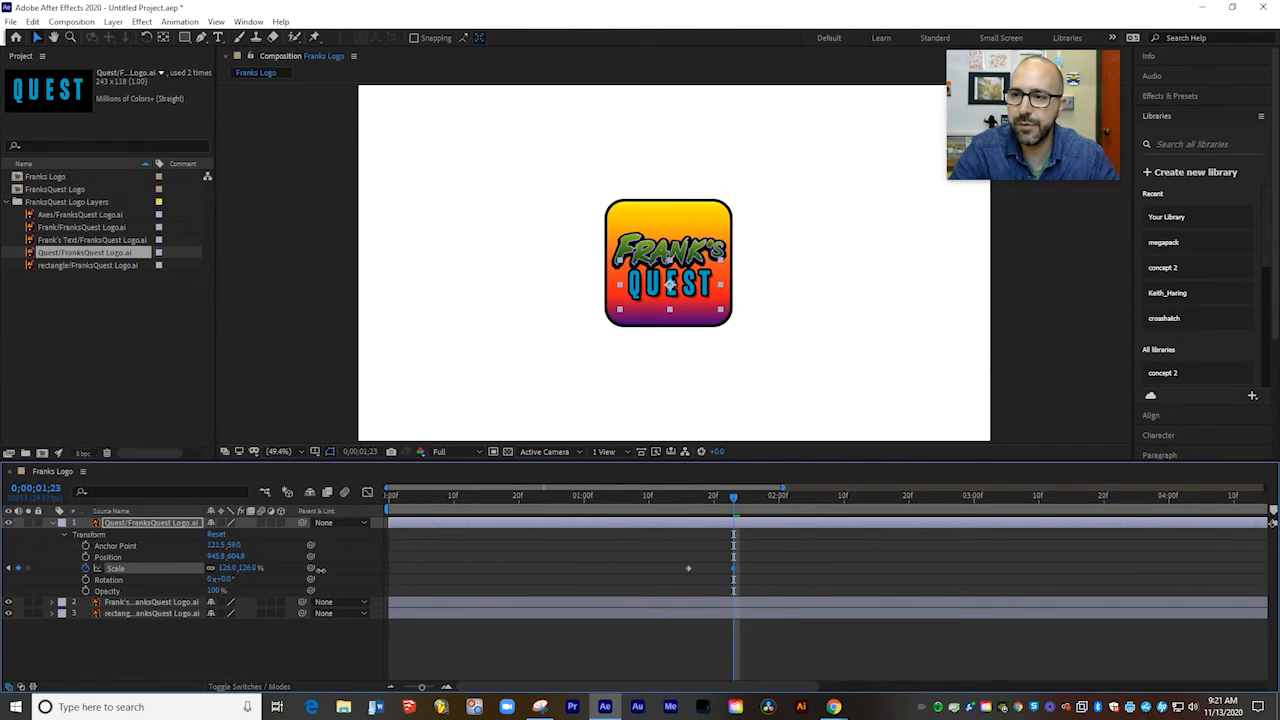
{"action": "left_click", "coordinate": [746, 500]}
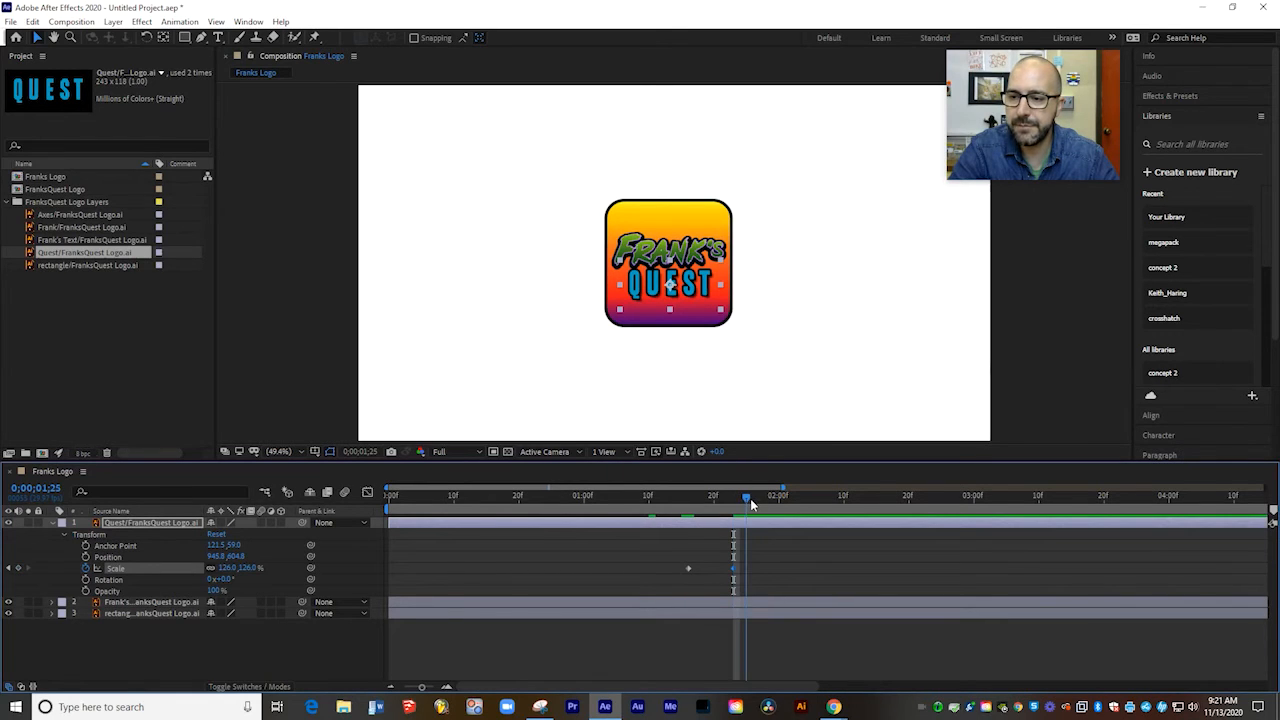
{"action": "left_click", "coordinate": [249, 568]}
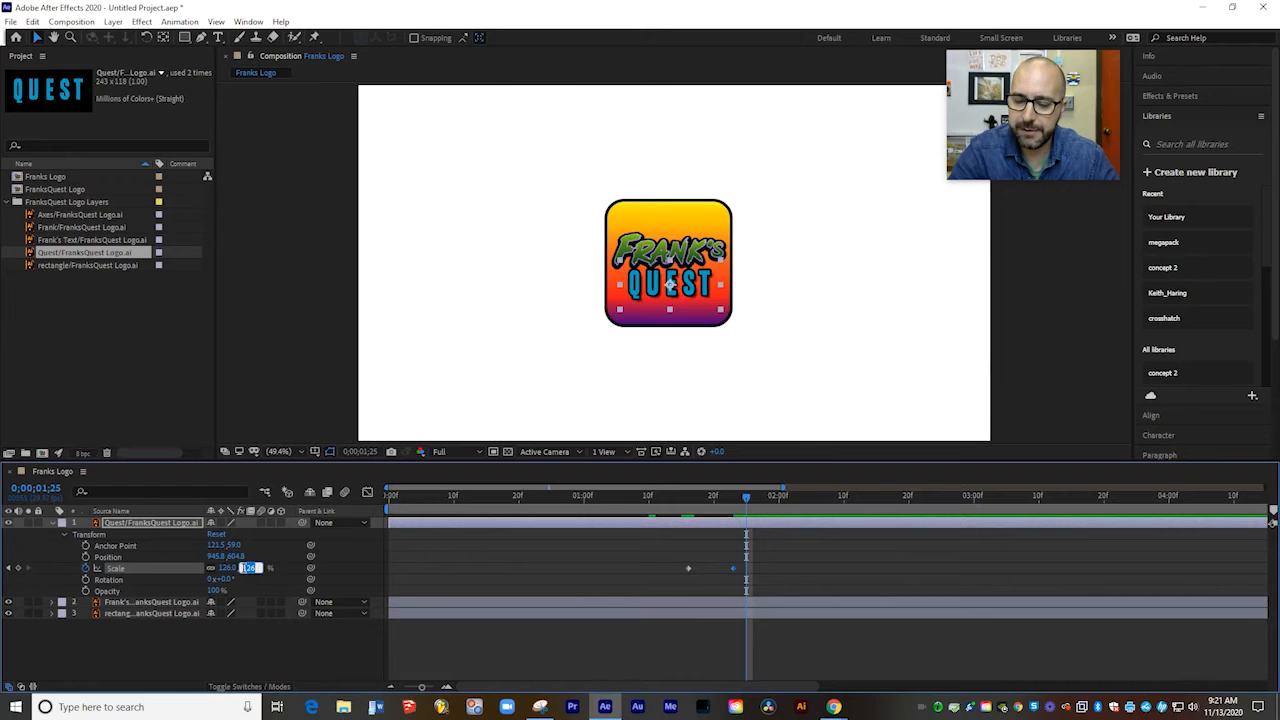
{"action": "type", "text": "100"}
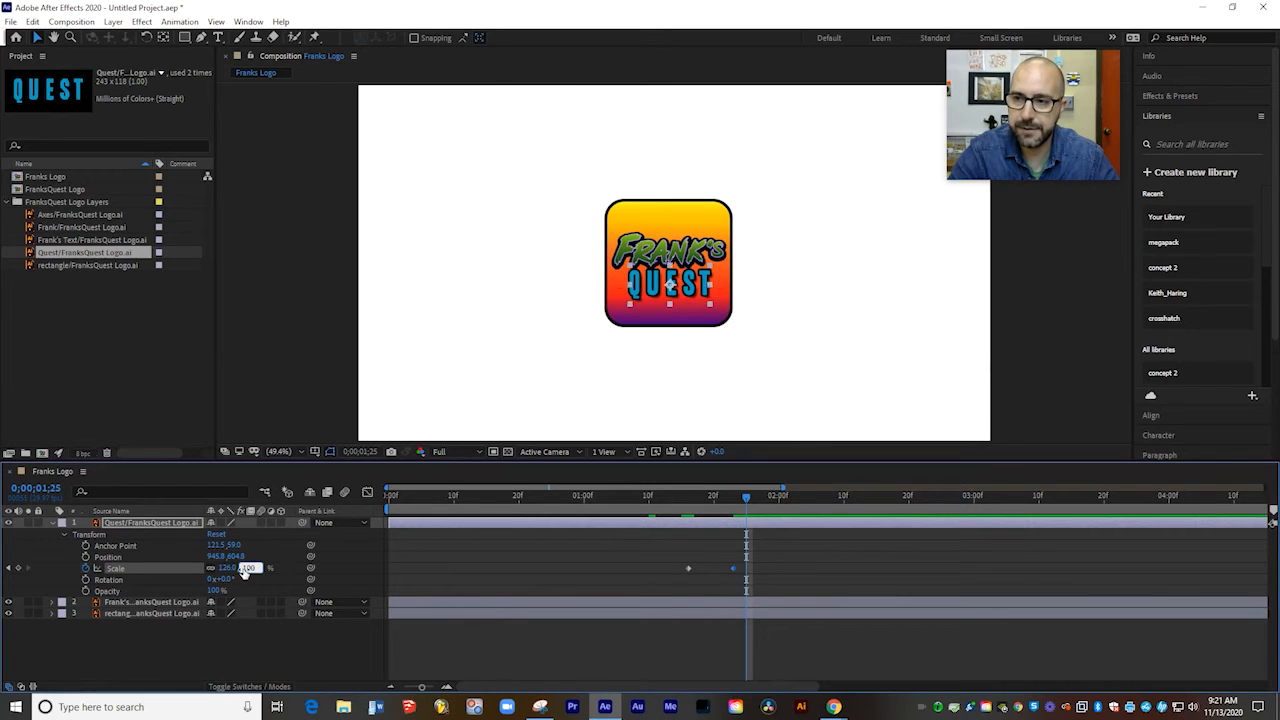
{"action": "key", "text": "Return"}
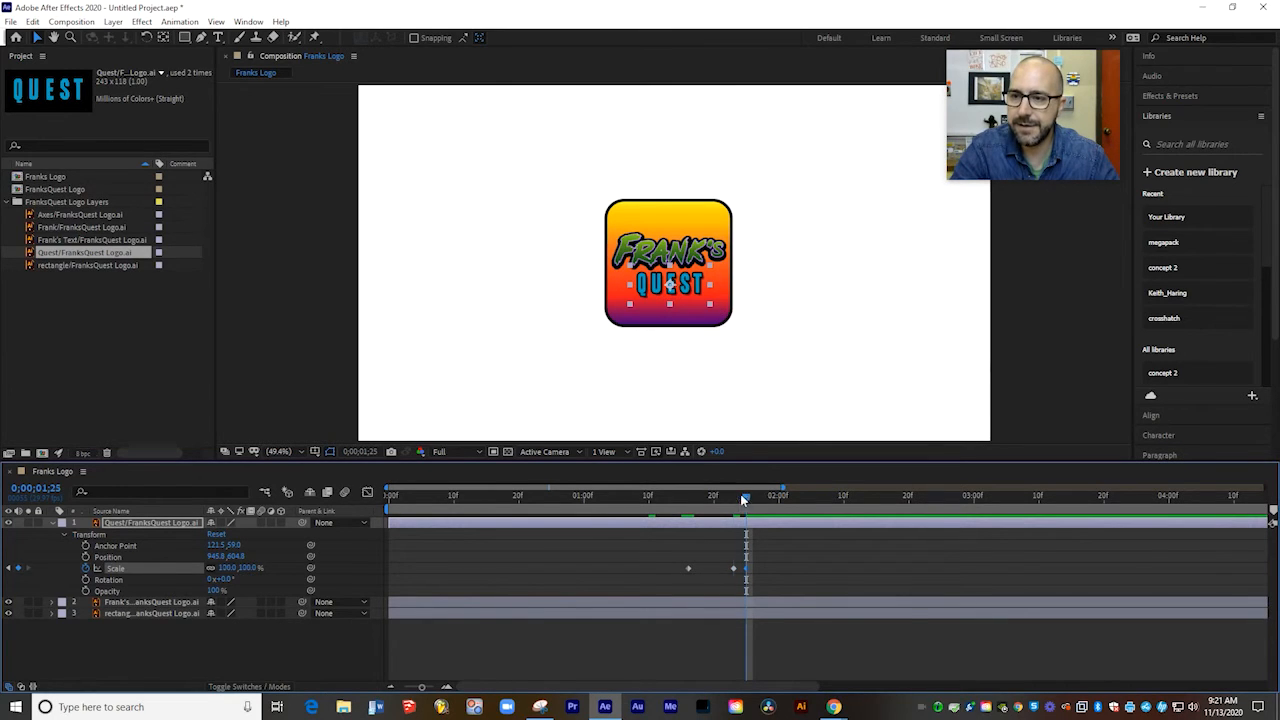
{"action": "mouse_move", "coordinate": [743, 499]}
{"action": "left_mouse_down"}
{"action": "mouse_move", "coordinate": [347, 491]}
{"action": "mouse_move", "coordinate": [748, 501]}
{"action": "left_mouse_up"}
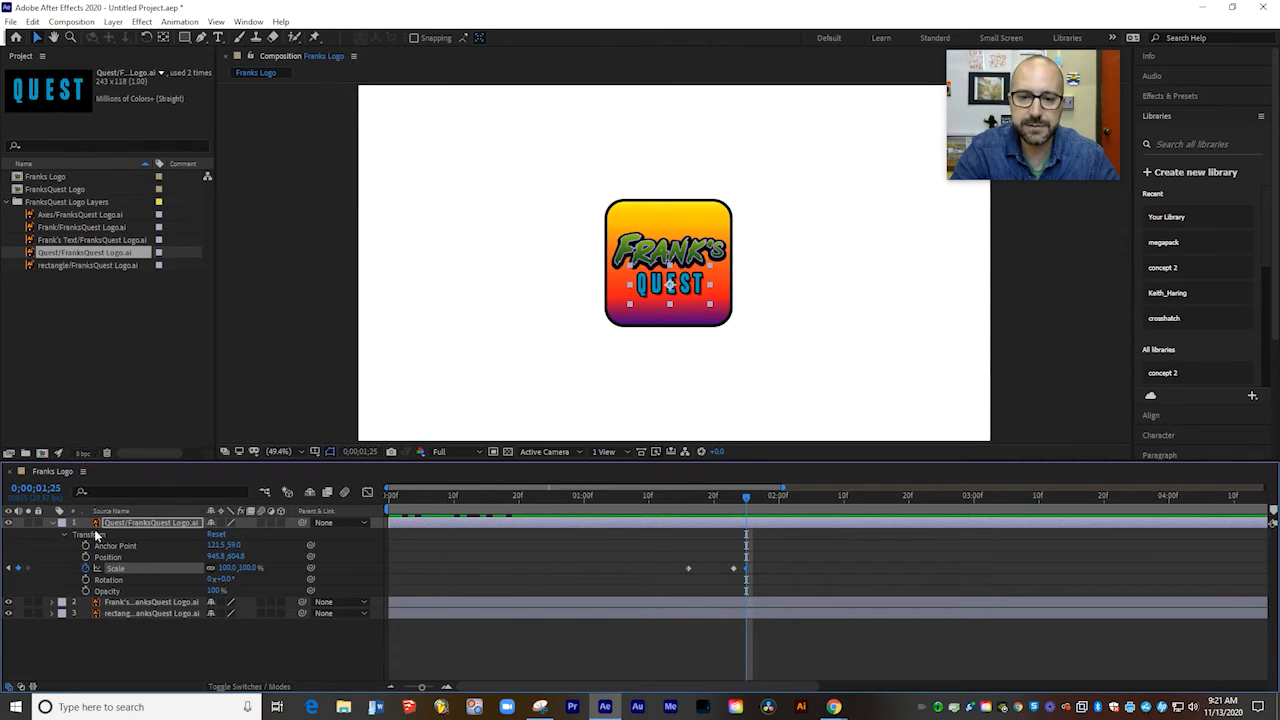
Add the Frank character artwork to the composition and place its layer between the Frank's Text and rectangle layers.
{"action": "left_click", "coordinate": [52, 523]}
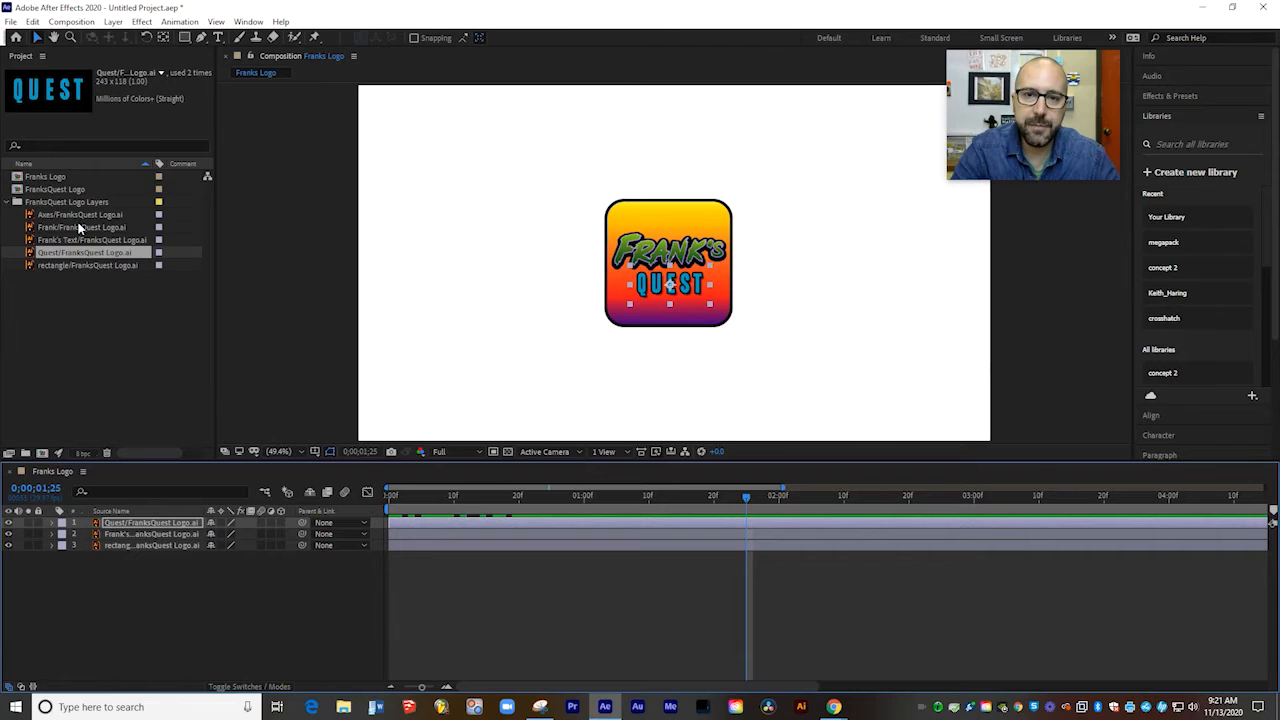
{"action": "left_click_drag", "start_coordinate": [82, 227], "coordinate": [146, 524]}
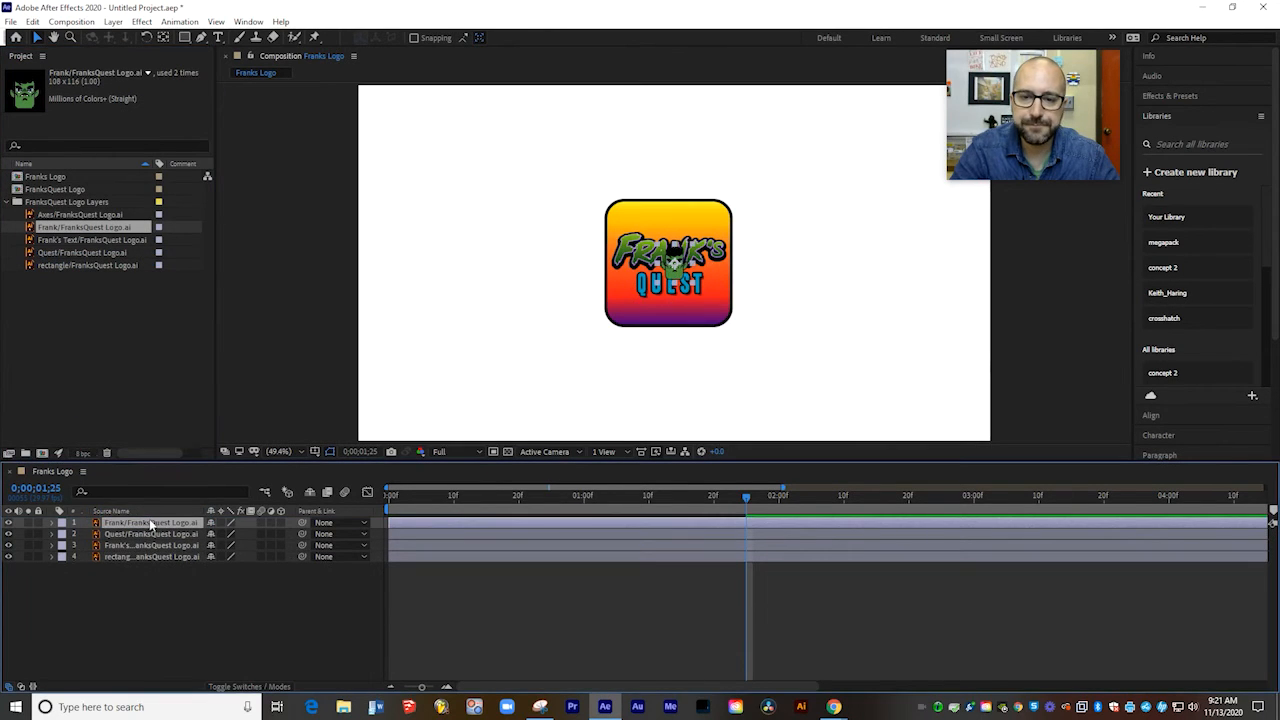
{"action": "left_click", "coordinate": [675, 266]}
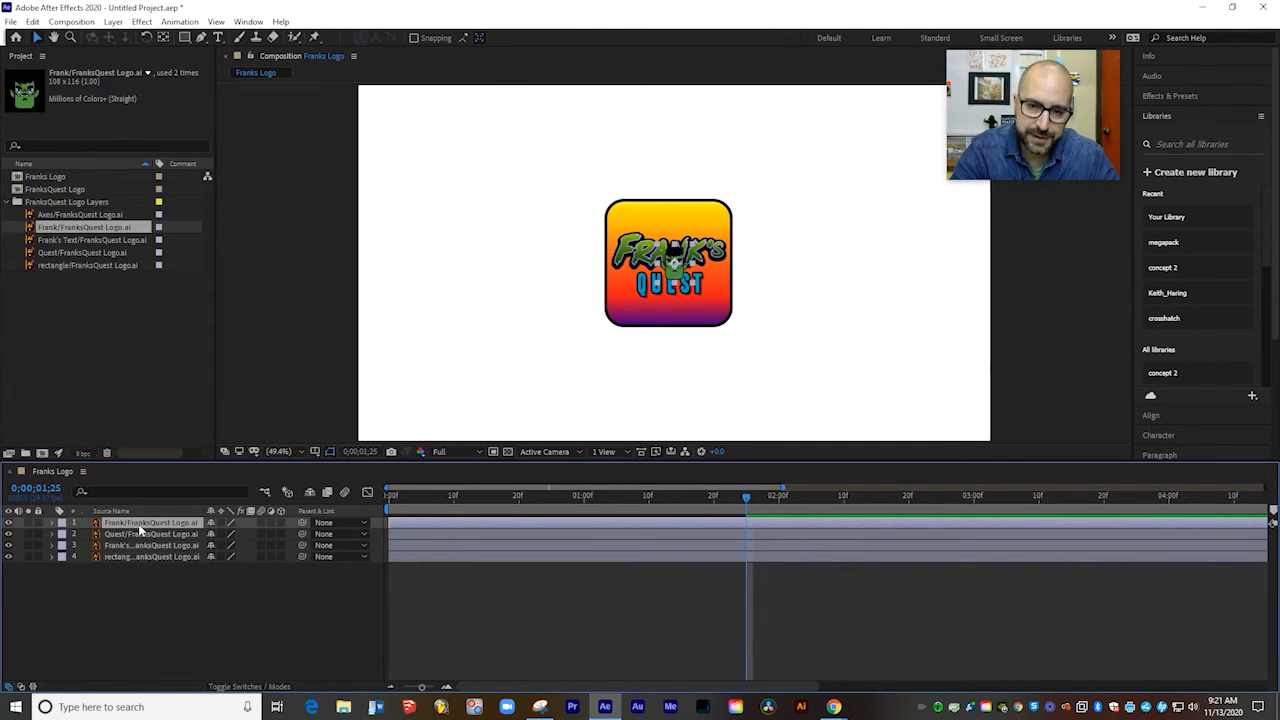
{"action": "mouse_move", "coordinate": [141, 531]}
{"action": "left_mouse_down"}
{"action": "mouse_move", "coordinate": [147, 558]}
{"action": "mouse_move", "coordinate": [143, 545]}
{"action": "left_mouse_up"}
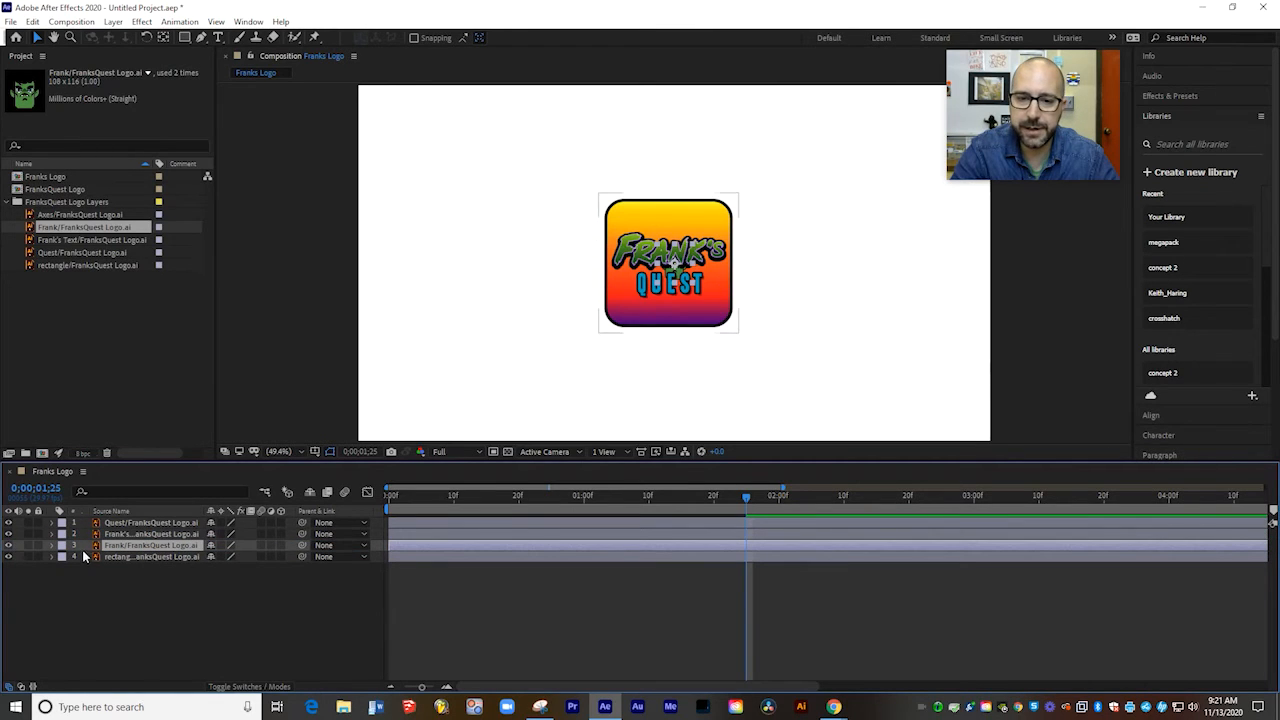
Centre the Frank character behind the text and add a Position keyframe of 949.9, 542.0 at 0;00;01;25.
{"action": "left_click", "coordinate": [52, 545]}
{"action": "left_click", "coordinate": [51, 545]}
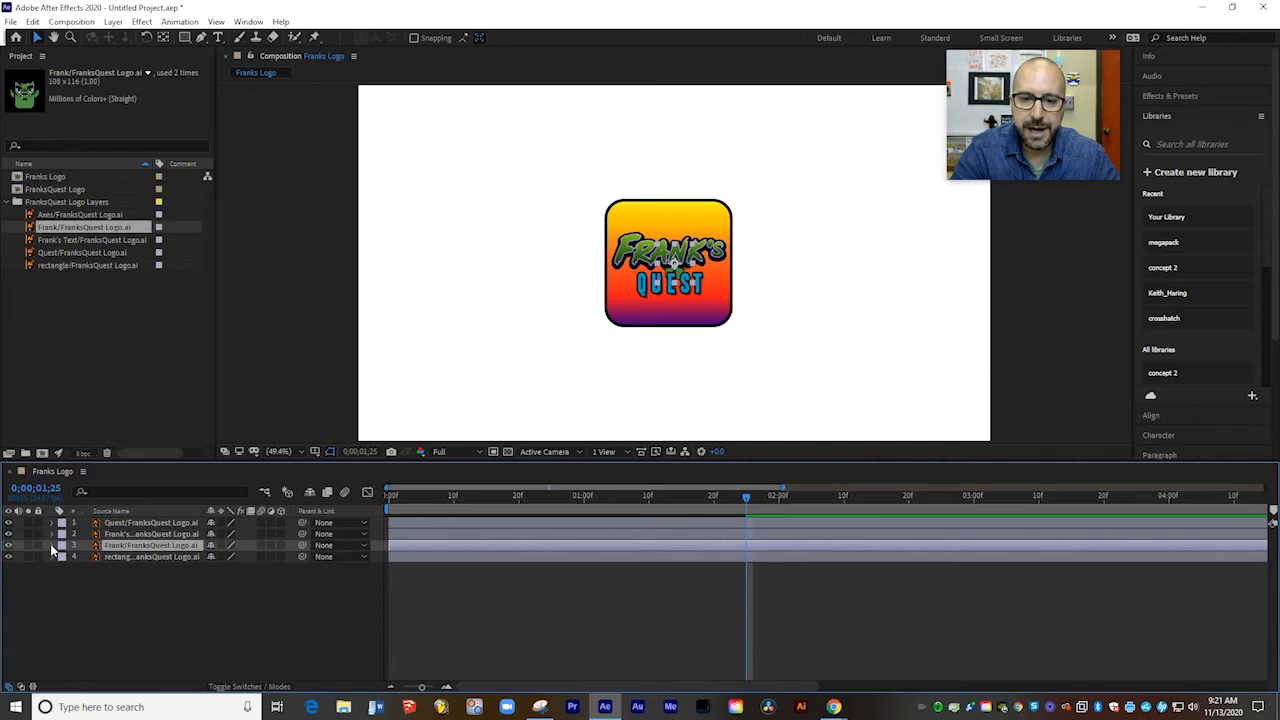
{"action": "left_click", "coordinate": [50, 544]}
{"action": "left_click", "coordinate": [62, 556]}
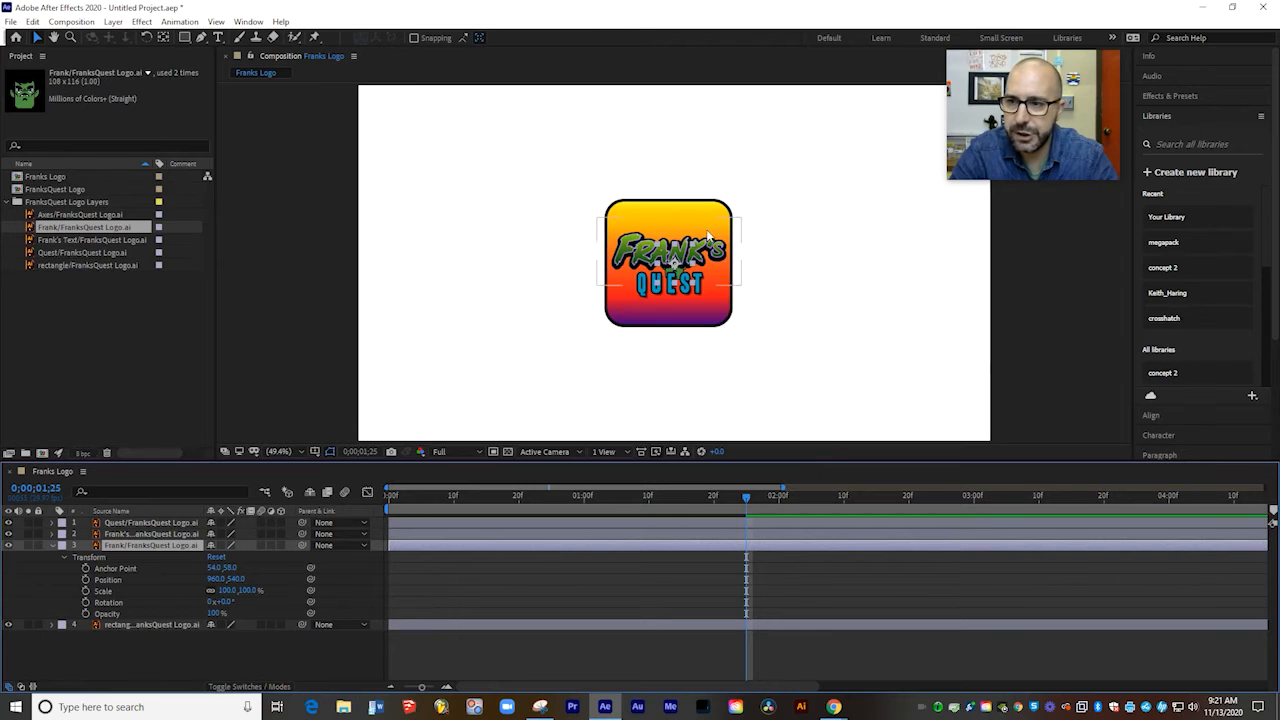
{"action": "left_click_drag", "start_coordinate": [676, 266], "coordinate": [668, 262]}
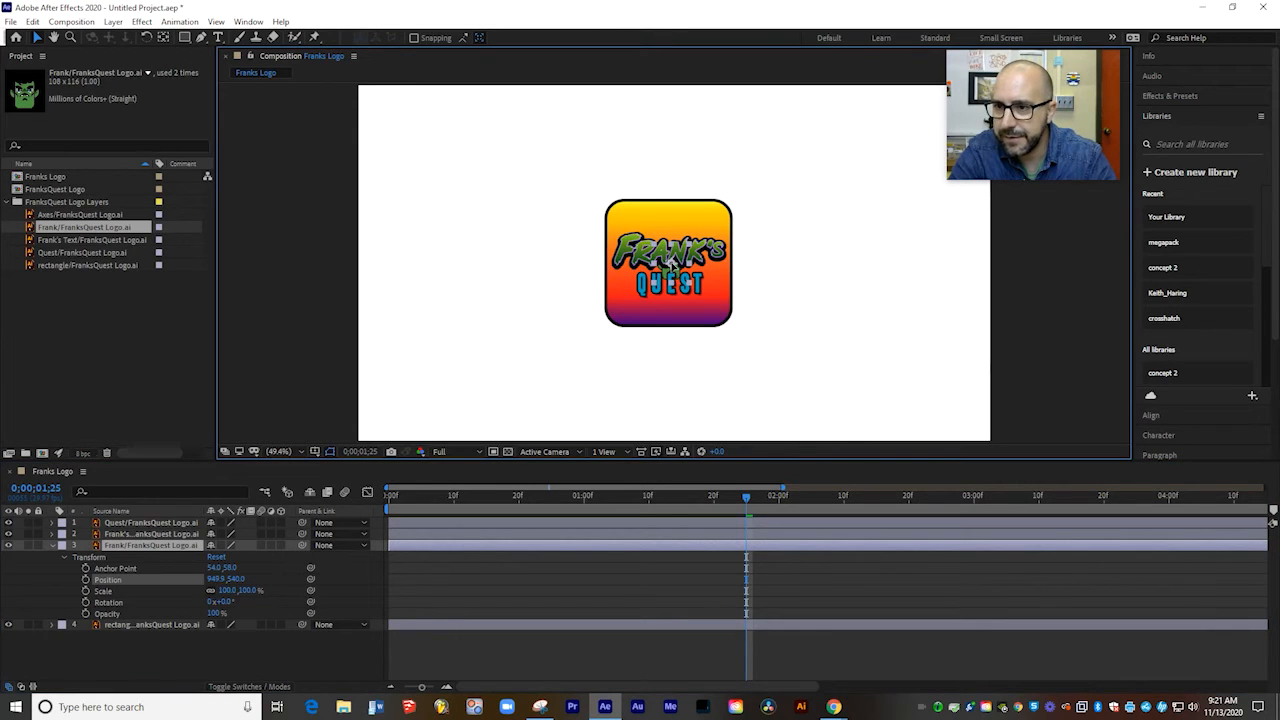
{"action": "left_click", "coordinate": [86, 580]}
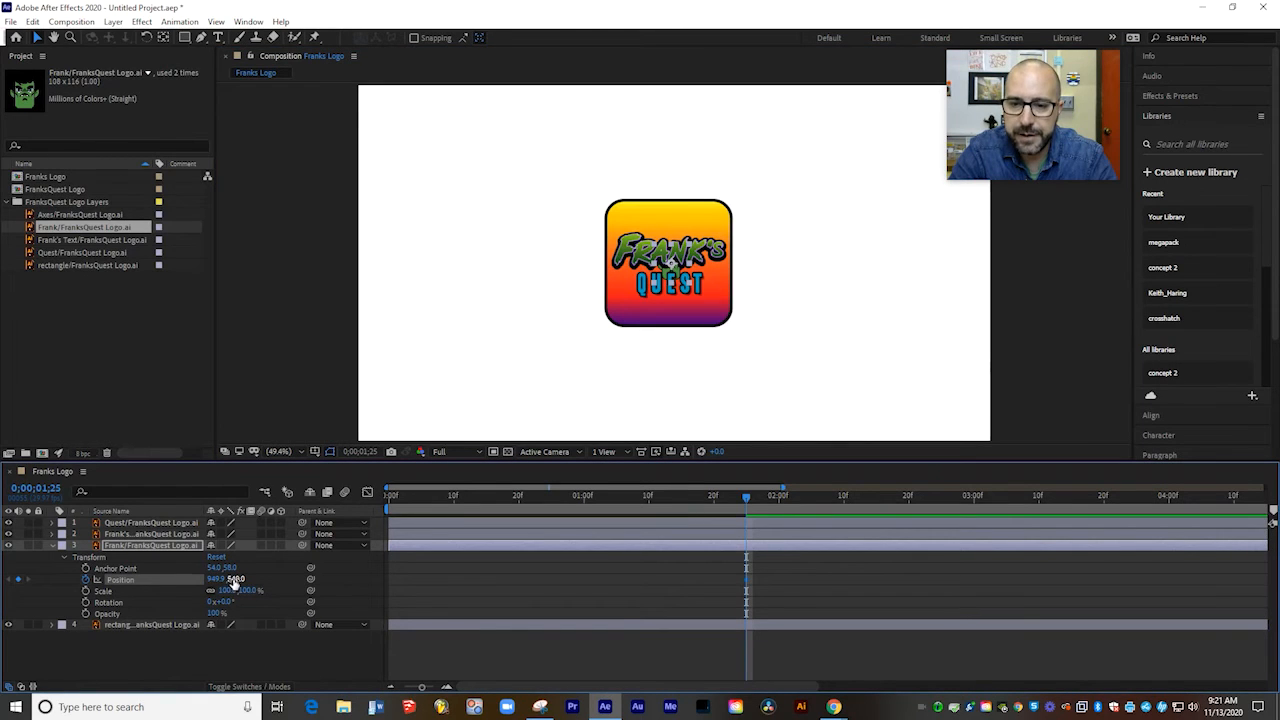
{"action": "left_click_drag", "start_coordinate": [234, 582], "coordinate": [232, 582]}
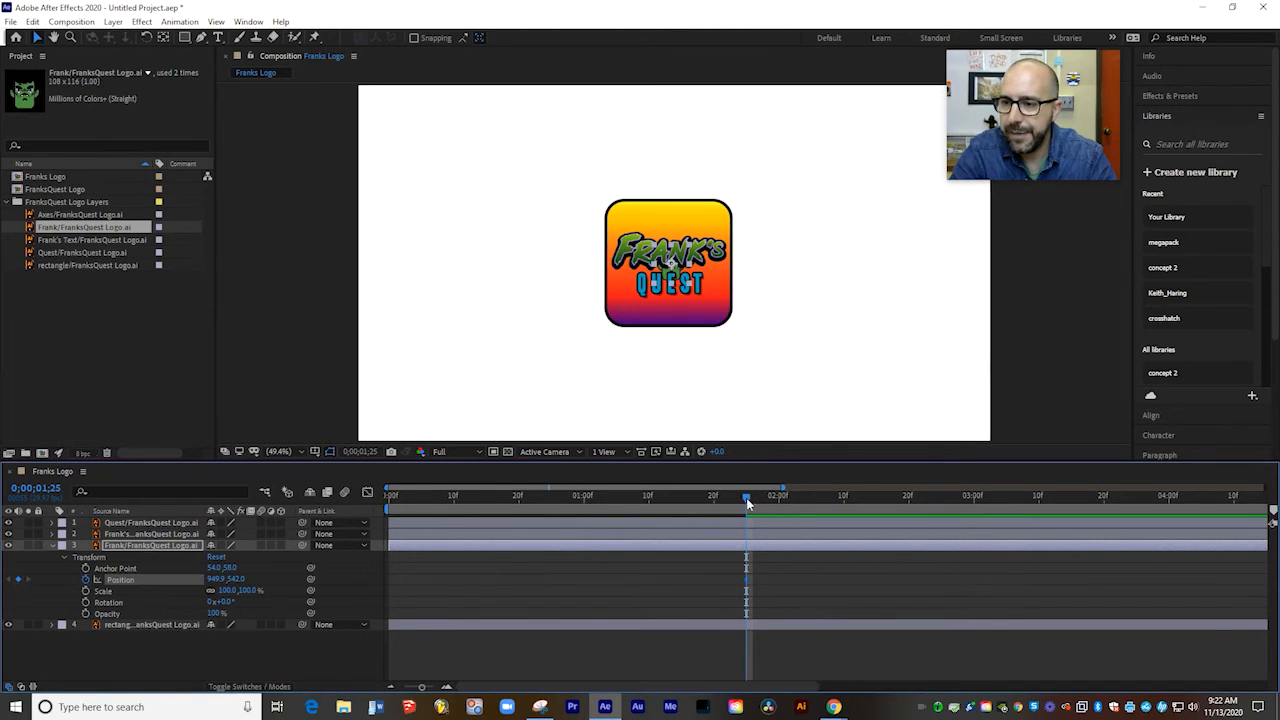
Add Position keyframes to the Frank character layer of 949.9, 429.0 at 0;00;02;04 and 949.9, 439.0 at 0;00;02;07.
{"action": "left_click_drag", "start_coordinate": [748, 503], "coordinate": [804, 500]}
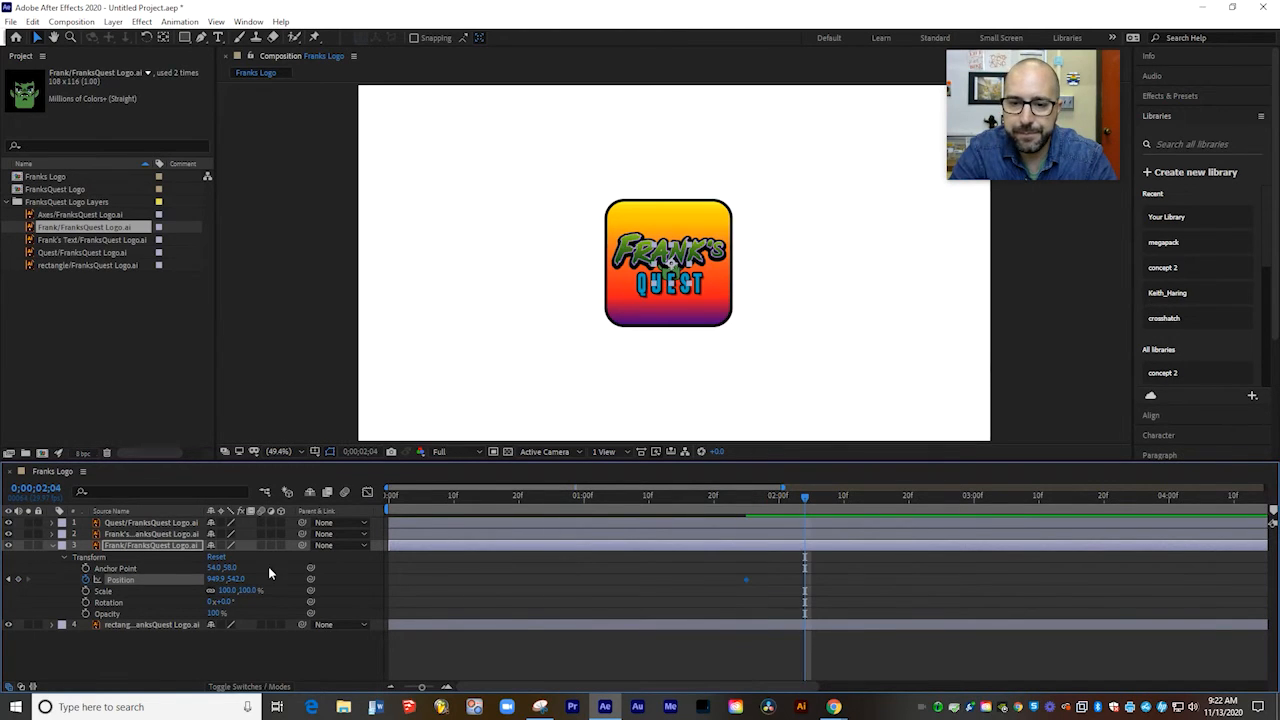
{"action": "left_click_drag", "start_coordinate": [234, 579], "coordinate": [150, 591]}
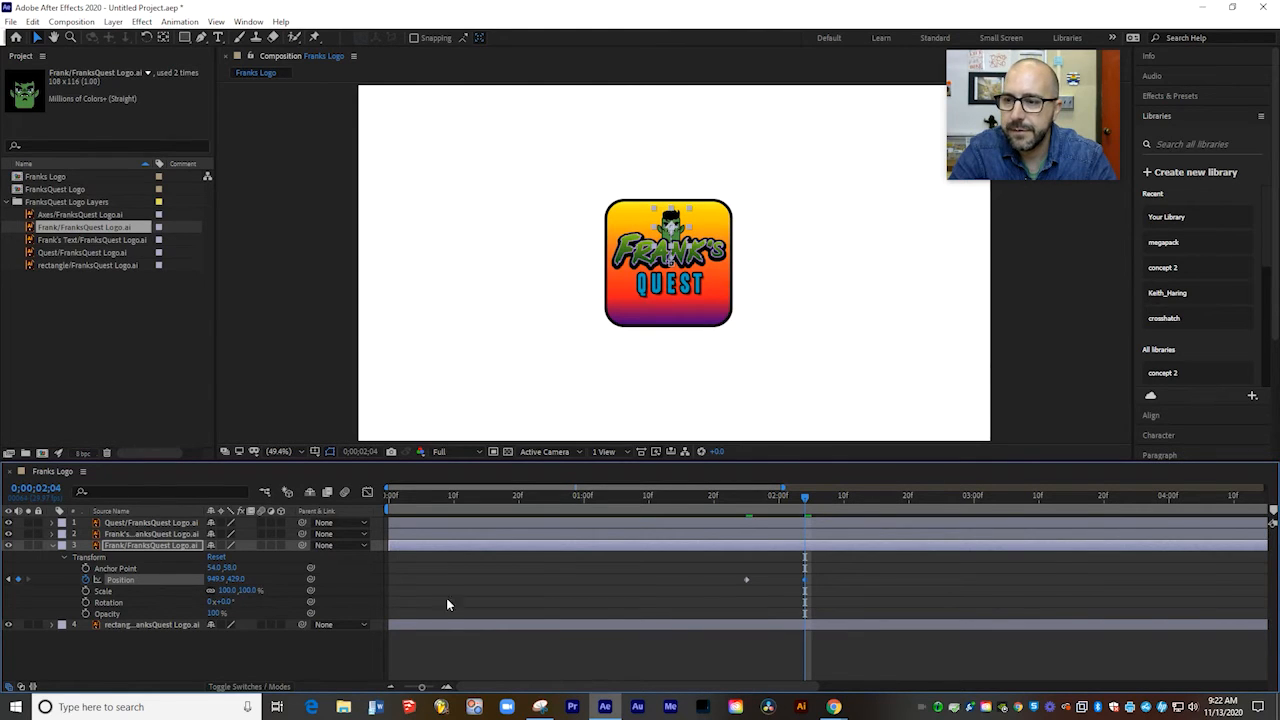
{"action": "left_click_drag", "start_coordinate": [806, 497], "coordinate": [825, 501]}
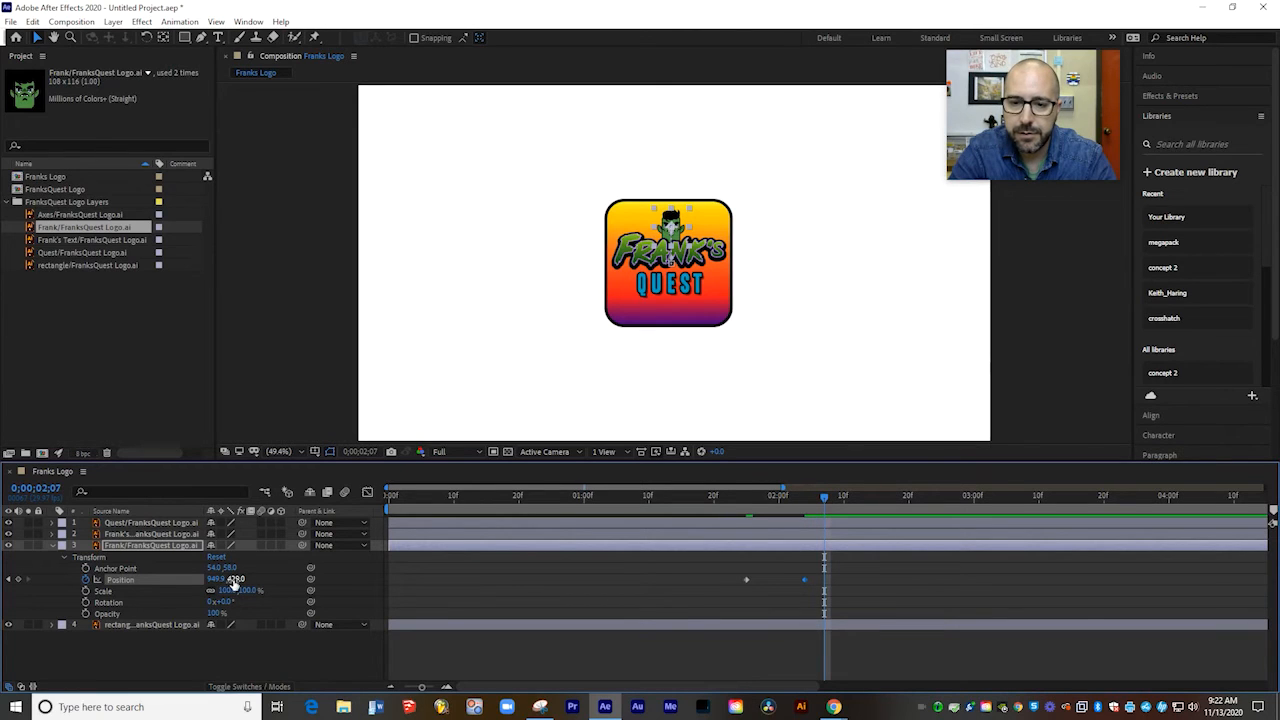
{"action": "left_click_drag", "start_coordinate": [234, 580], "coordinate": [240, 580]}
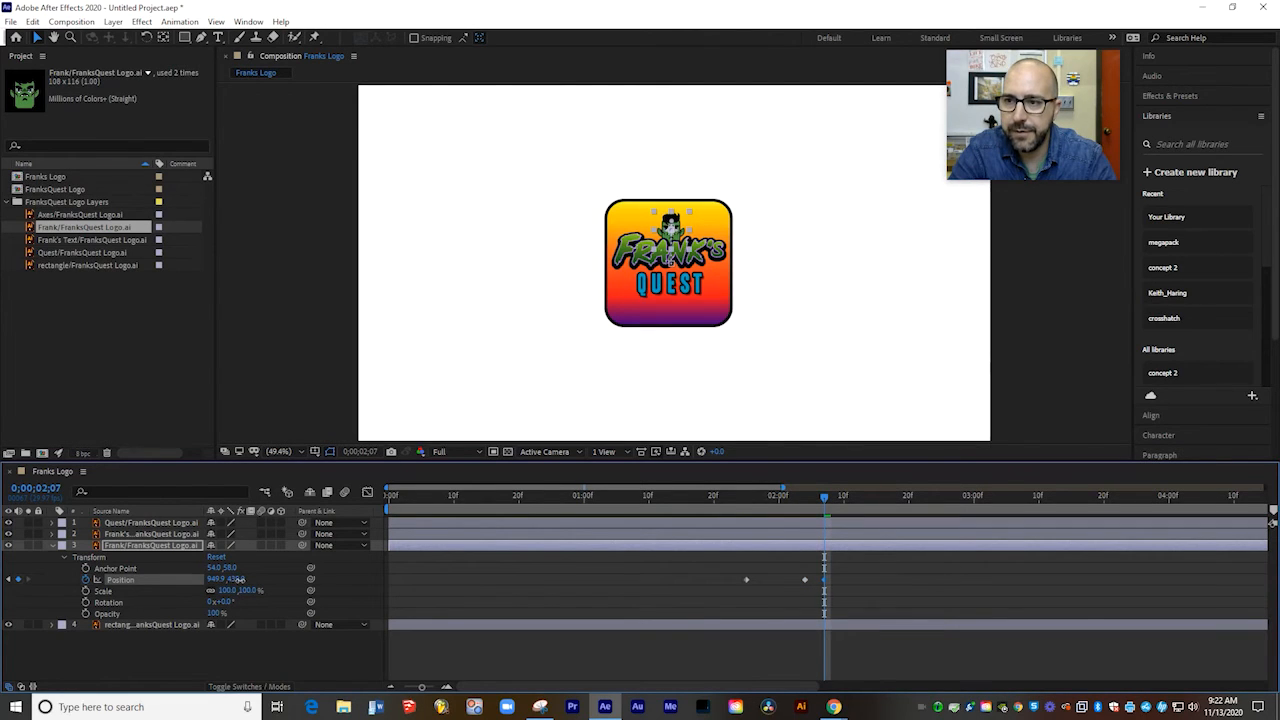
Trim the start of the Frank character layer to 0;00;01;25, where its first Position keyframe sits, and check the cut.
{"action": "left_click_drag", "start_coordinate": [825, 506], "coordinate": [747, 515]}
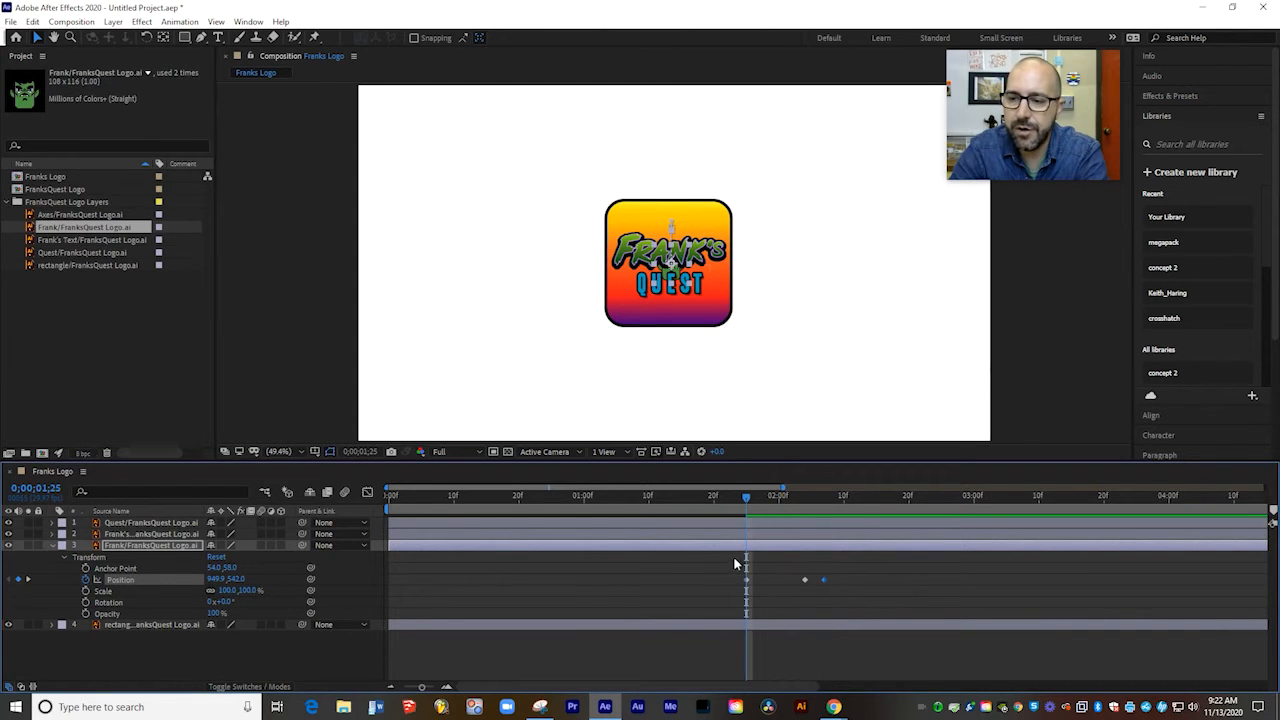
{"action": "mouse_move", "coordinate": [746, 509]}
{"action": "left_mouse_down"}
{"action": "mouse_move", "coordinate": [390, 509]}
{"action": "mouse_move", "coordinate": [748, 502]}
{"action": "left_mouse_up"}
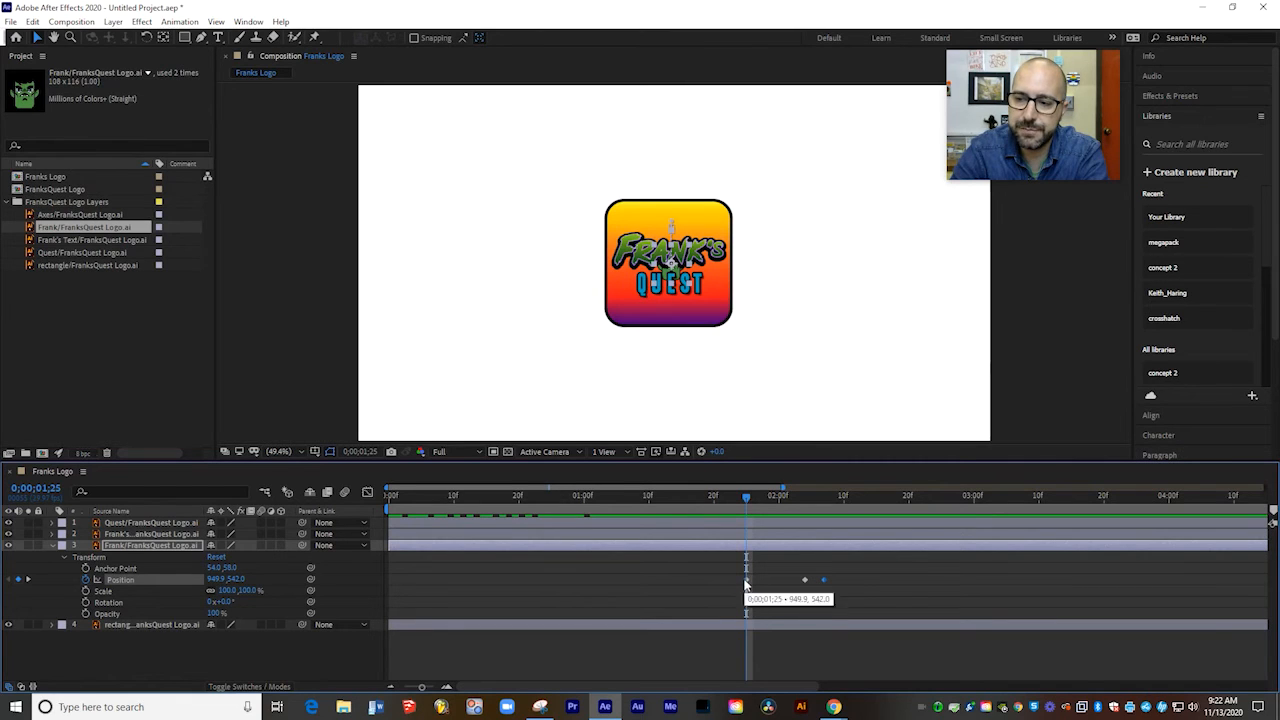
{"action": "left_click_drag", "start_coordinate": [390, 545], "coordinate": [741, 547]}
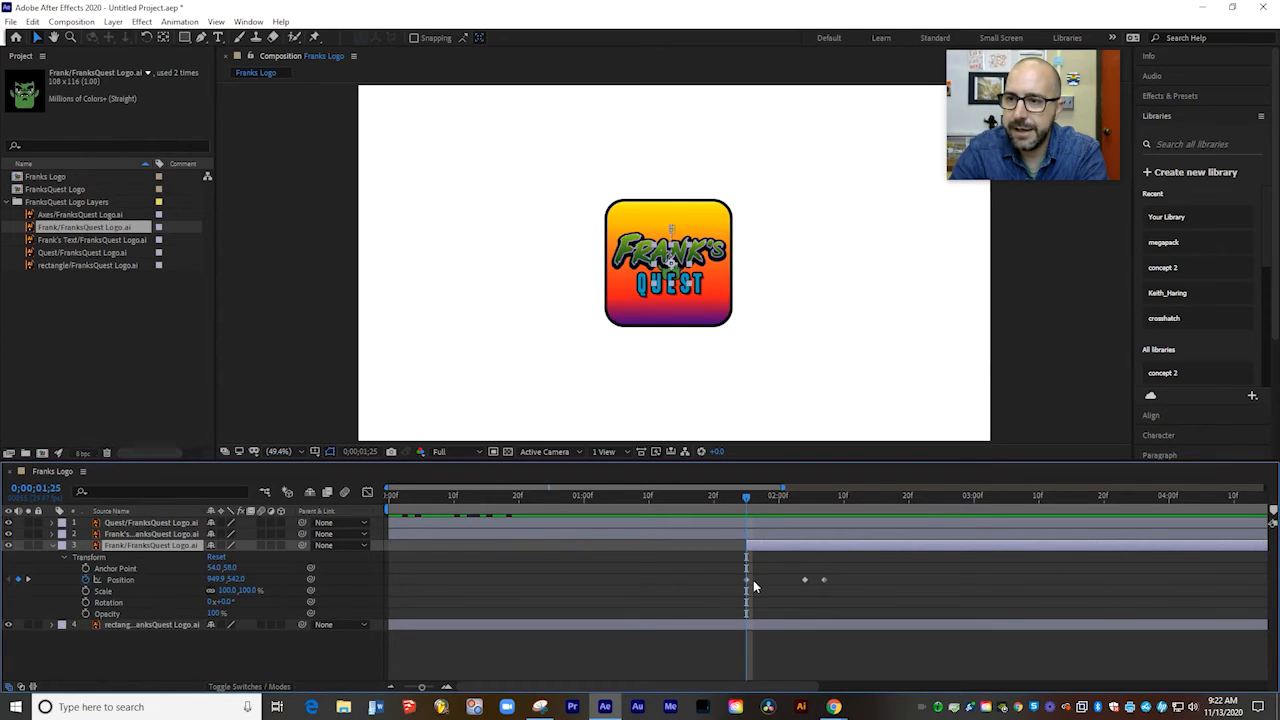
{"action": "left_click", "coordinate": [741, 500]}
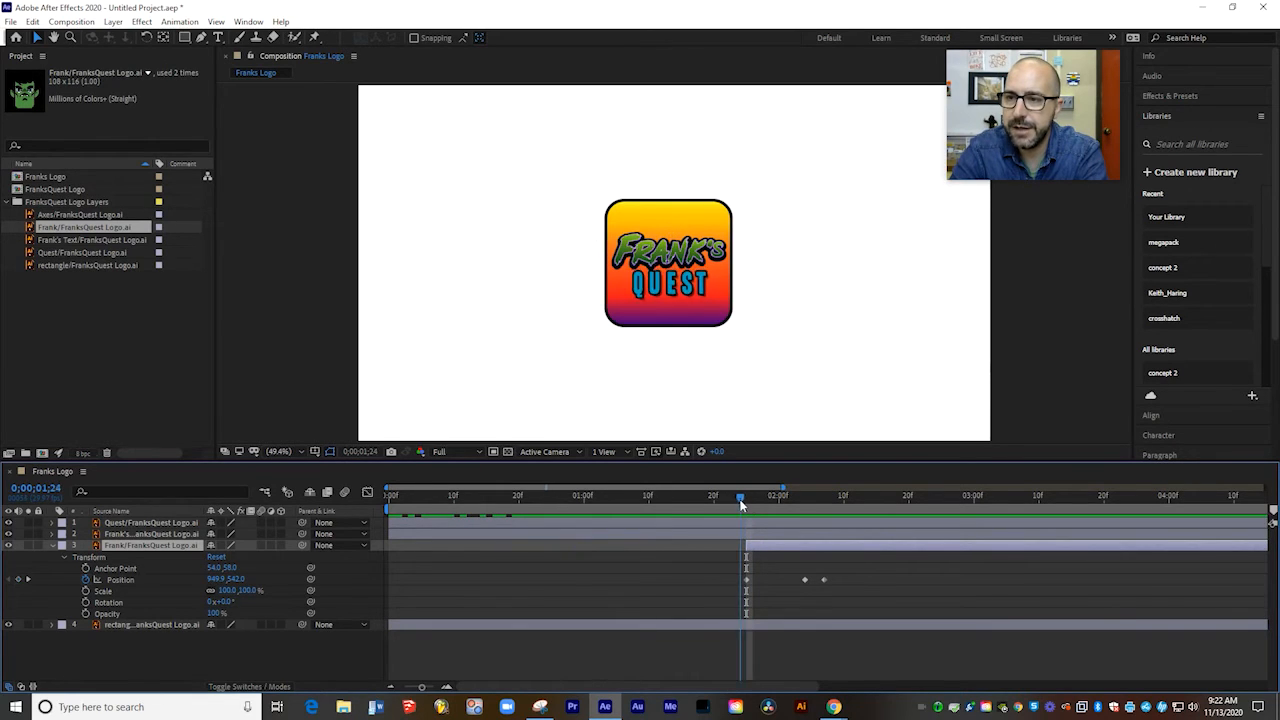
{"action": "left_click_drag", "start_coordinate": [741, 505], "coordinate": [747, 505]}
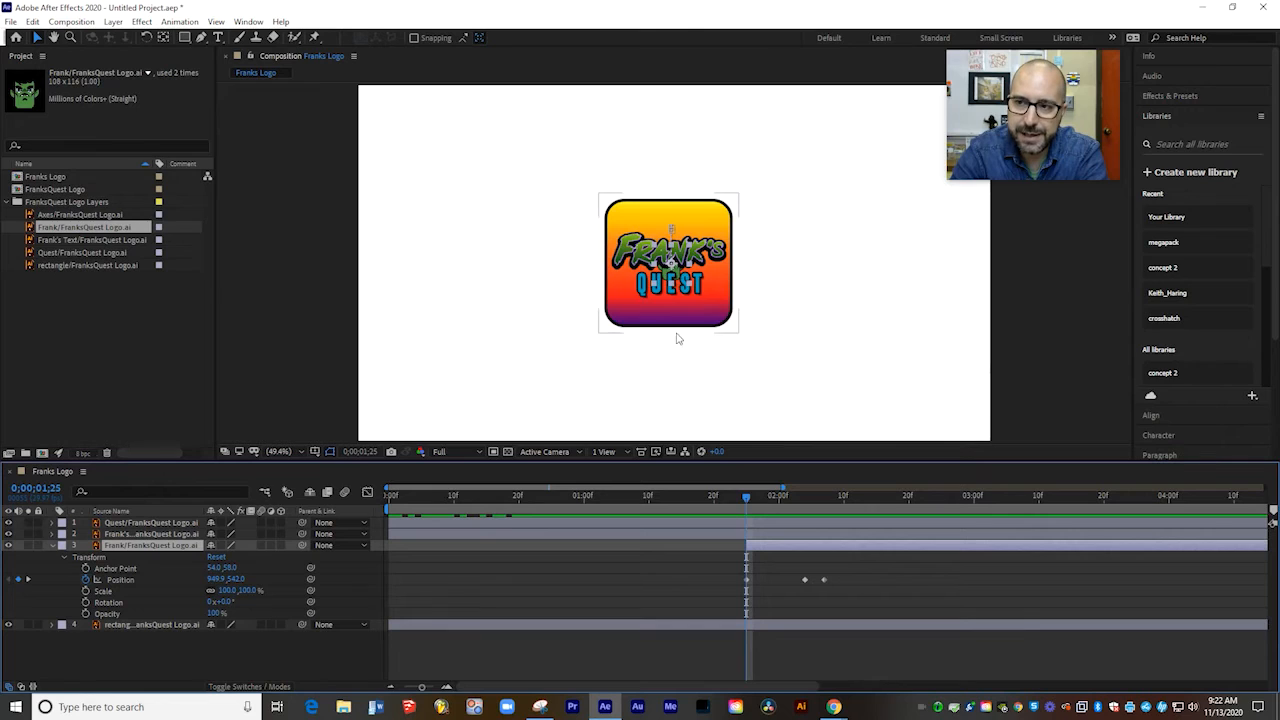
Fade in the Frank character layer with Opacity keyframes of 0% at 0;00;01;25 and 100% at 0;00;02;00.
{"action": "left_click", "coordinate": [86, 614]}
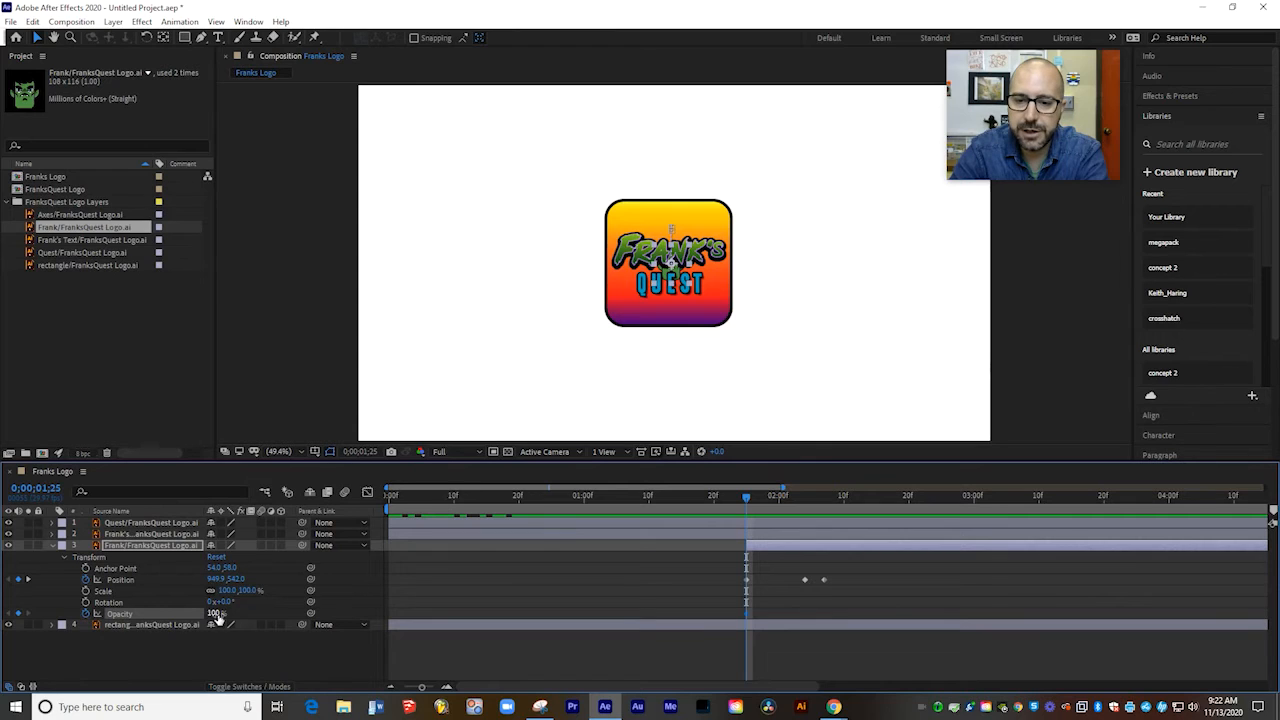
{"action": "left_click_drag", "start_coordinate": [217, 614], "coordinate": [104, 622]}
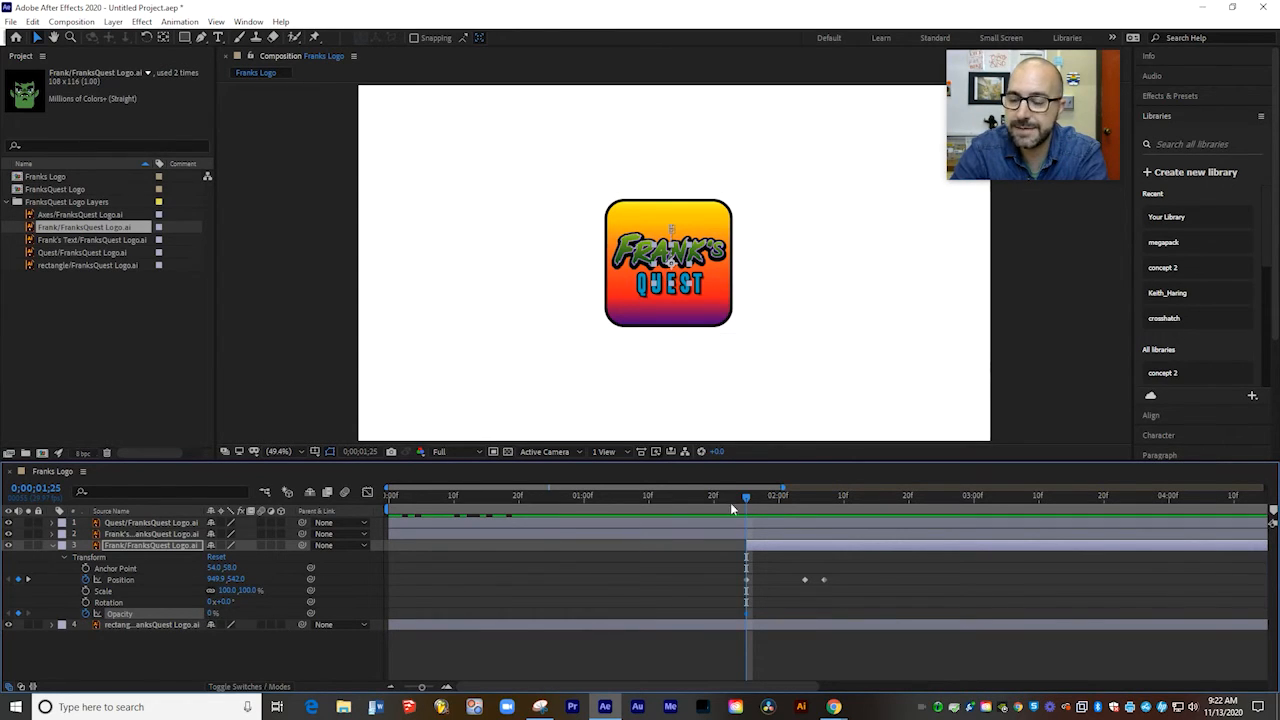
{"action": "left_click_drag", "start_coordinate": [748, 495], "coordinate": [780, 502]}
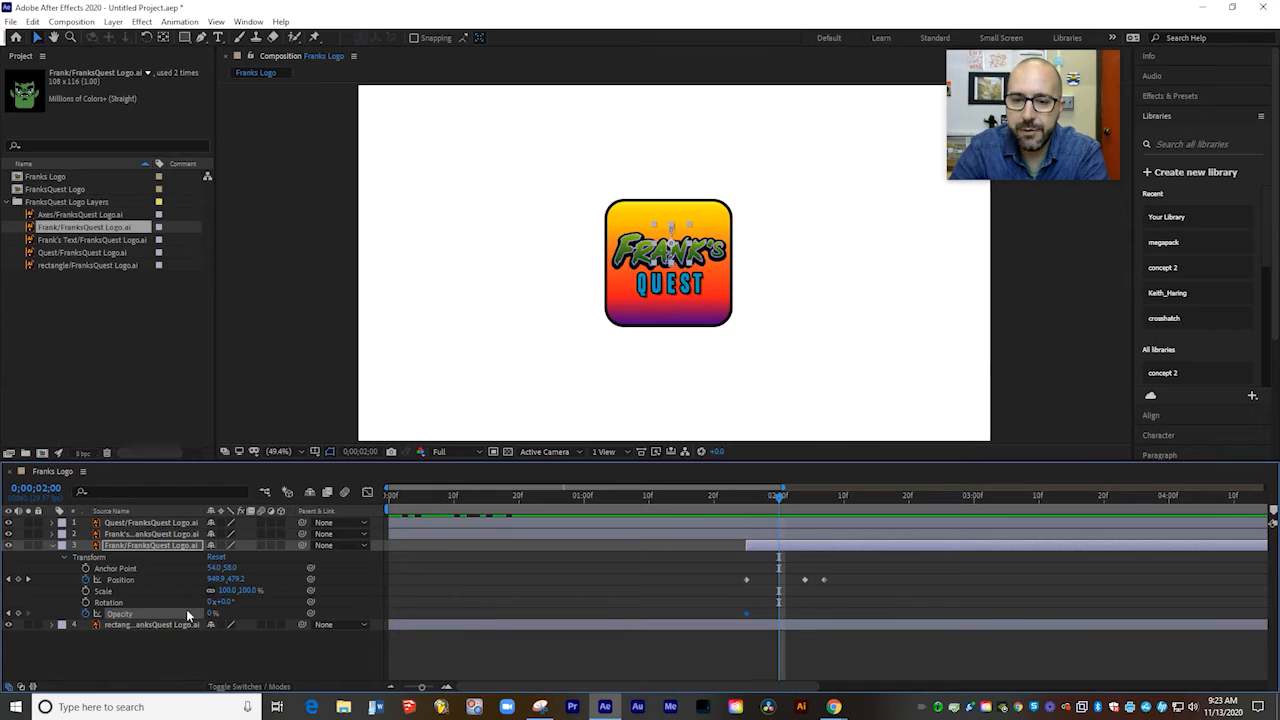
{"action": "left_click_drag", "start_coordinate": [213, 614], "coordinate": [289, 612]}
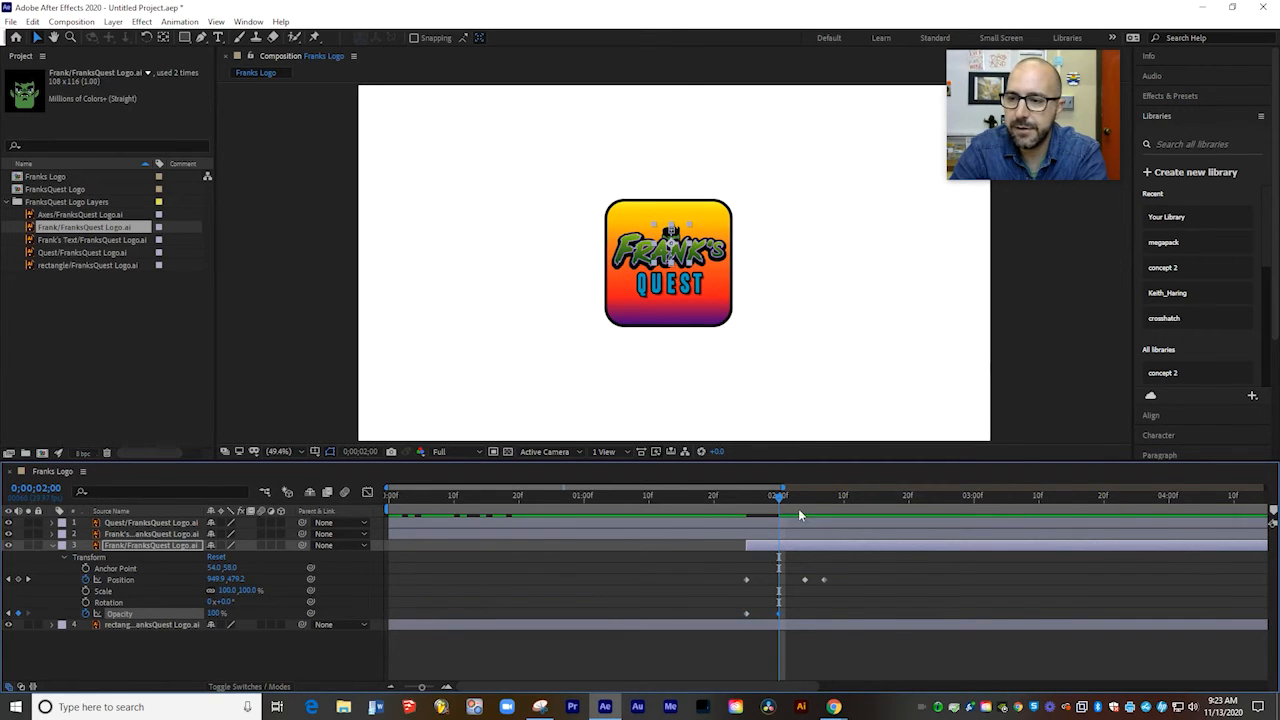
{"action": "mouse_move", "coordinate": [779, 498]}
{"action": "left_mouse_down"}
{"action": "mouse_move", "coordinate": [740, 502]}
{"action": "mouse_move", "coordinate": [822, 515]}
{"action": "left_mouse_up"}
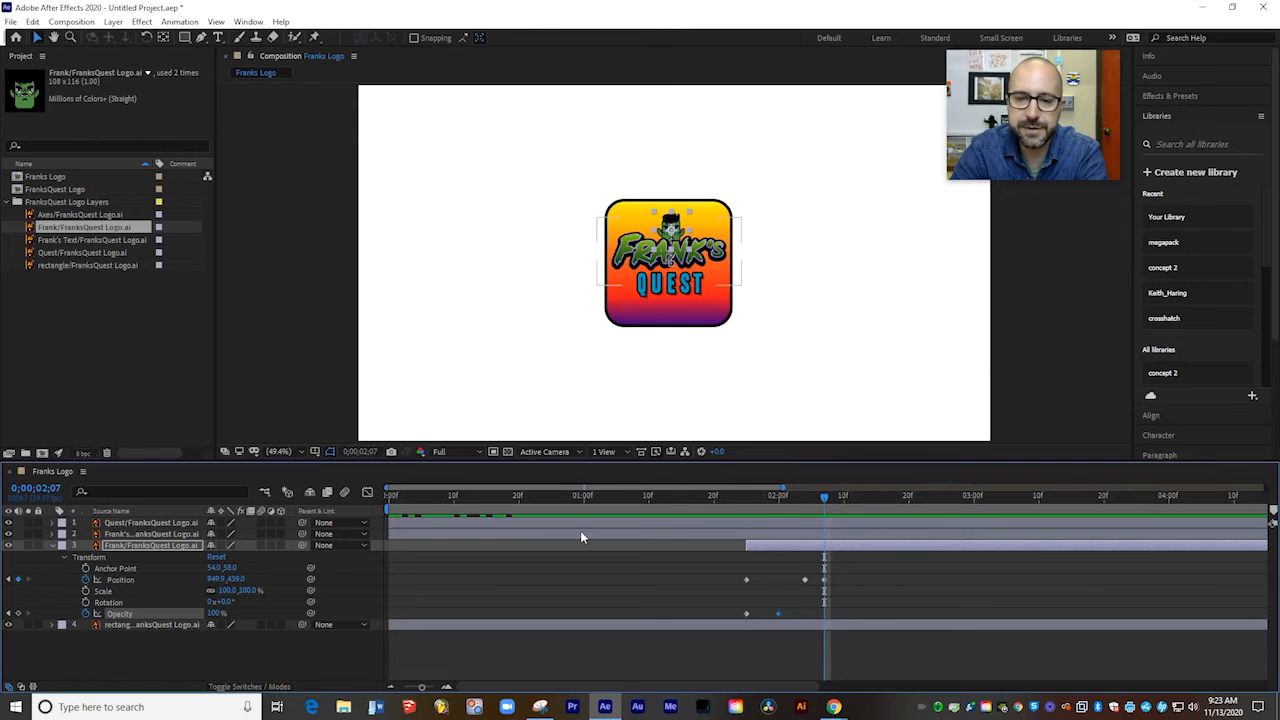
{"action": "left_click", "coordinate": [54, 546]}
Go to 0;00;02;08 and add the Axes artwork to the composition as the top layer.
{"action": "mouse_move", "coordinate": [828, 502]}
{"action": "left_mouse_down"}
{"action": "mouse_move", "coordinate": [392, 502]}
{"action": "mouse_move", "coordinate": [830, 499]}
{"action": "mouse_move", "coordinate": [755, 506]}
{"action": "mouse_move", "coordinate": [779, 508]}
{"action": "mouse_move", "coordinate": [833, 496]}
{"action": "left_mouse_up"}
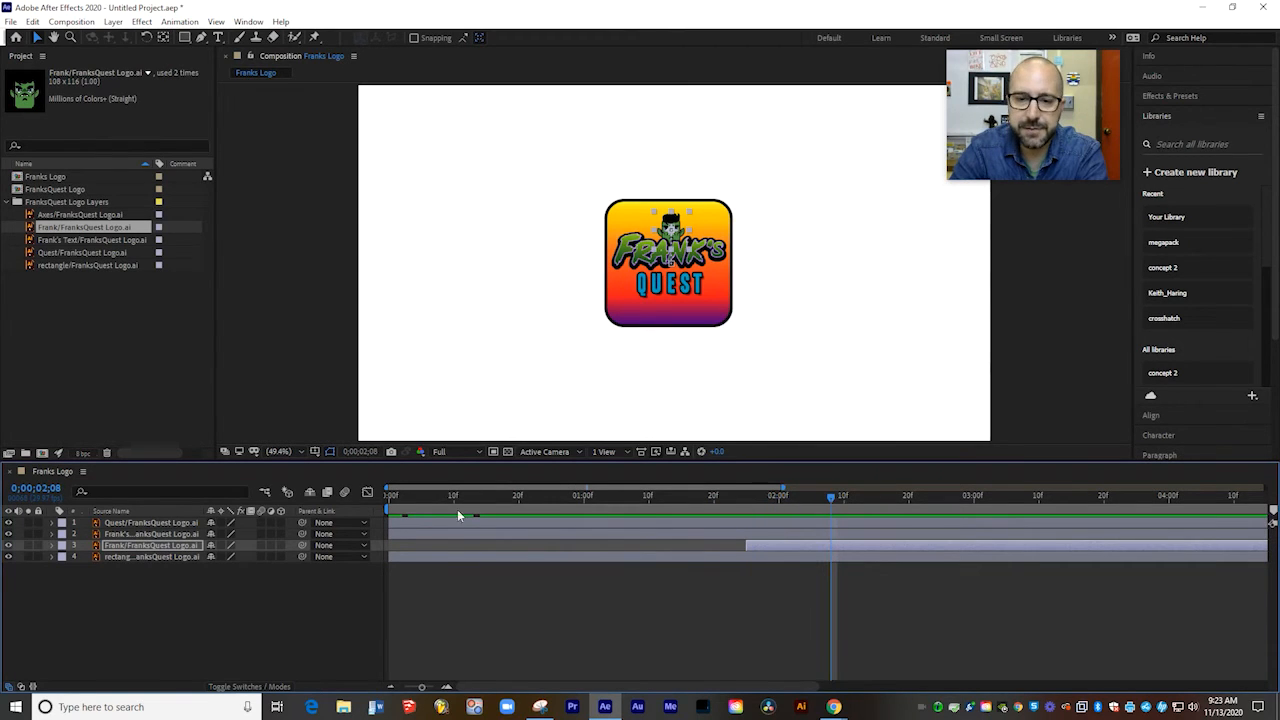
{"action": "left_click", "coordinate": [60, 218]}
{"action": "left_click_drag", "start_coordinate": [60, 218], "coordinate": [113, 525]}
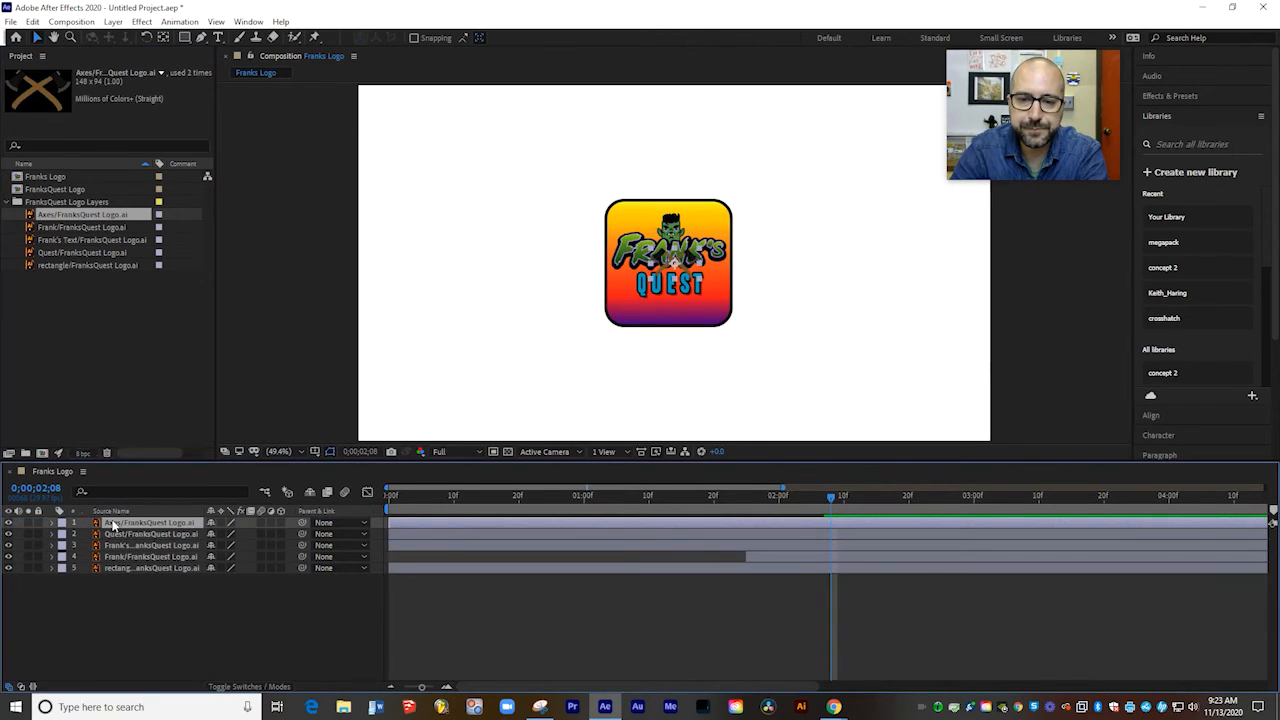
At 0;00;02;08, start Position and Rotation keyframes on the Axes layer and move it off the canvas's right side, to about 2035.9, 677.8.
{"action": "left_click", "coordinate": [52, 523]}
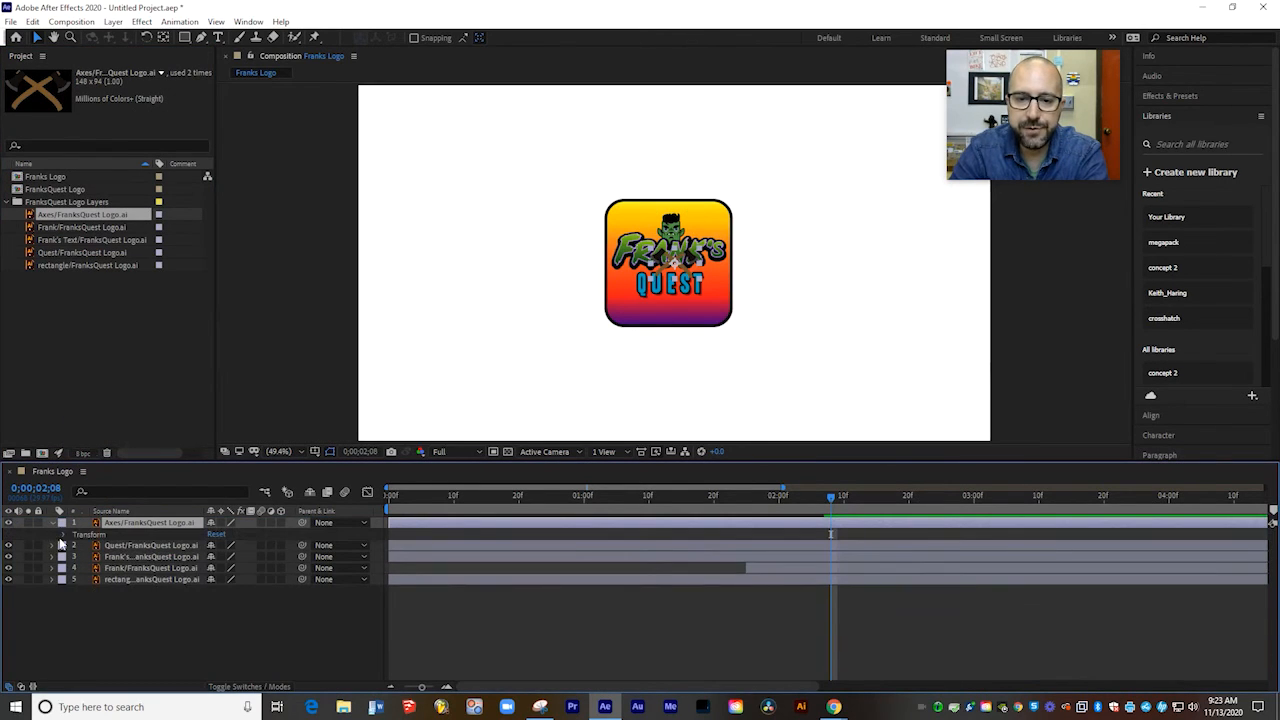
{"action": "left_click", "coordinate": [63, 536]}
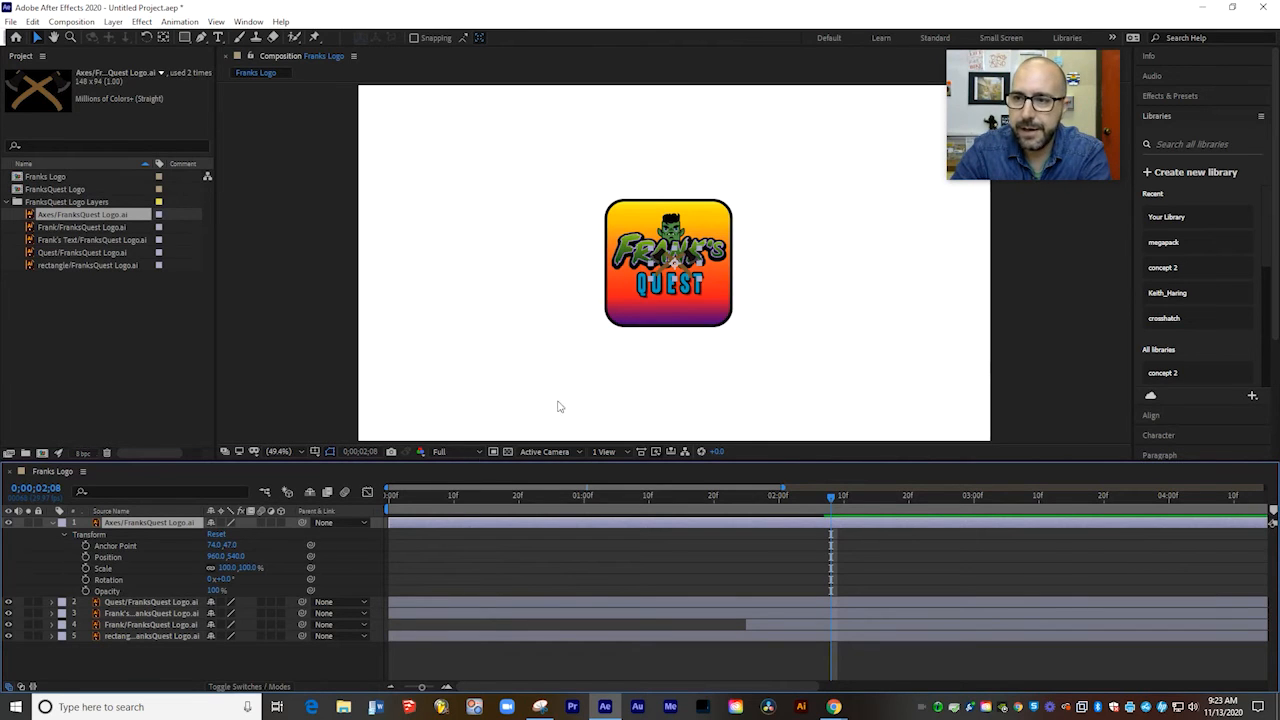
{"action": "left_click", "coordinate": [86, 557]}
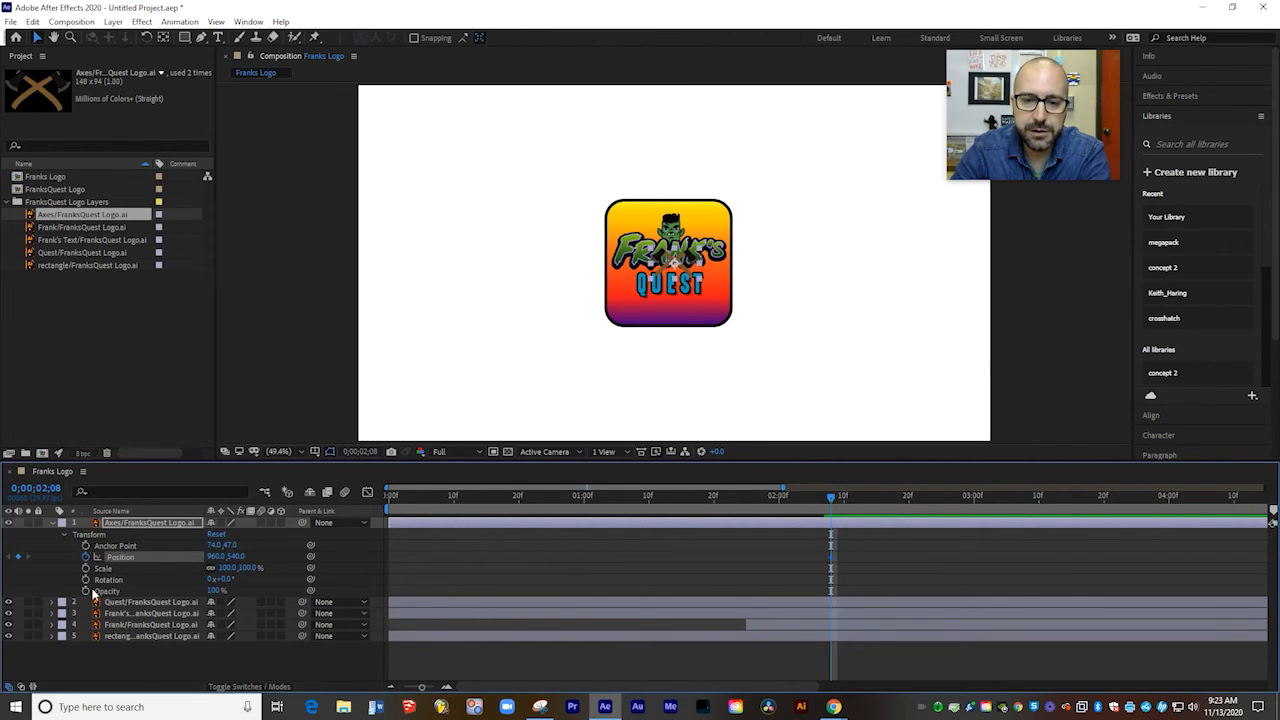
{"action": "left_click", "coordinate": [85, 580]}
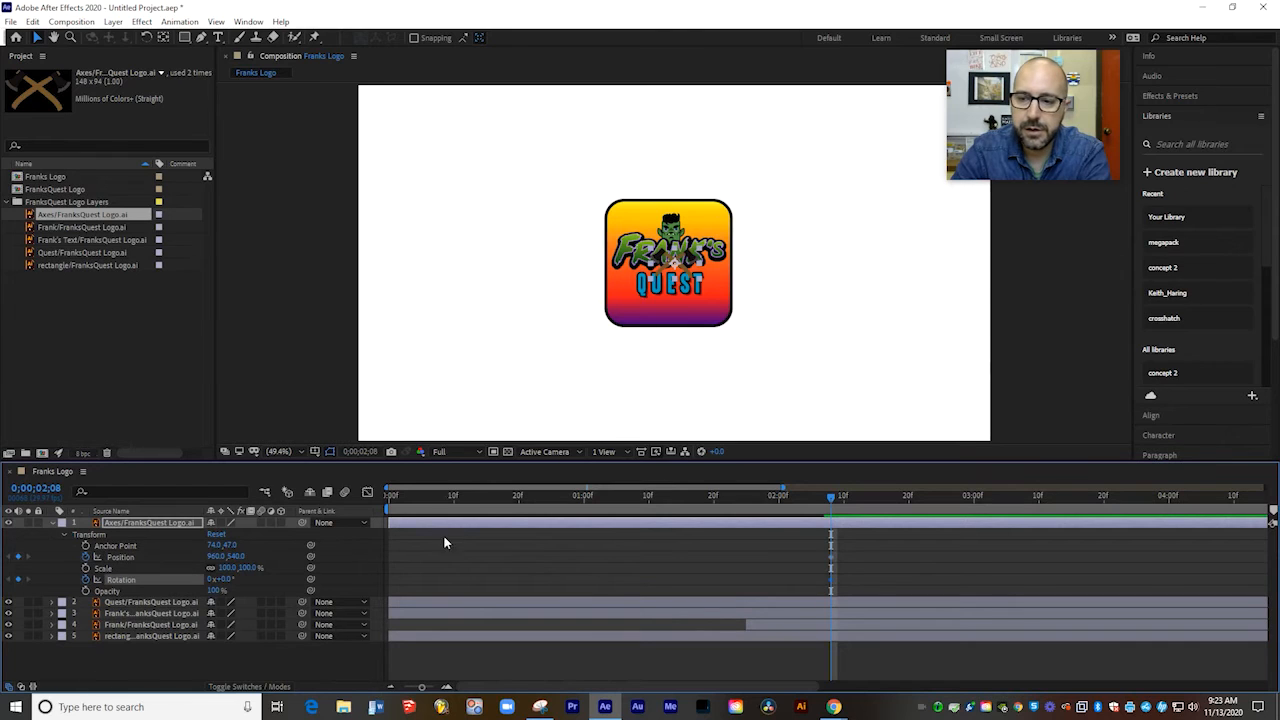
{"action": "left_click_drag", "start_coordinate": [676, 264], "coordinate": [1029, 309]}
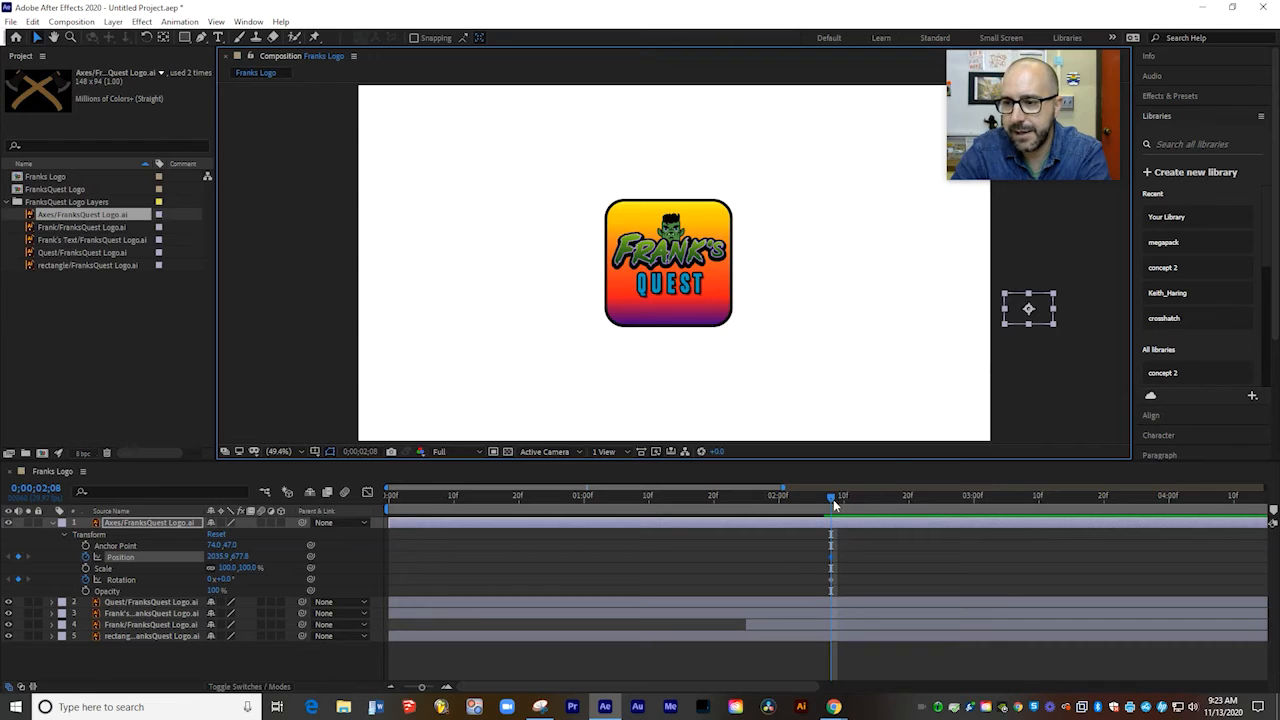
At 0;00;02;18, keyframe the Axes layer beneath the Quest text at 943.8, 677.8 with a Rotation of 4x+0.0°.
{"action": "left_click_drag", "start_coordinate": [832, 495], "coordinate": [896, 497]}
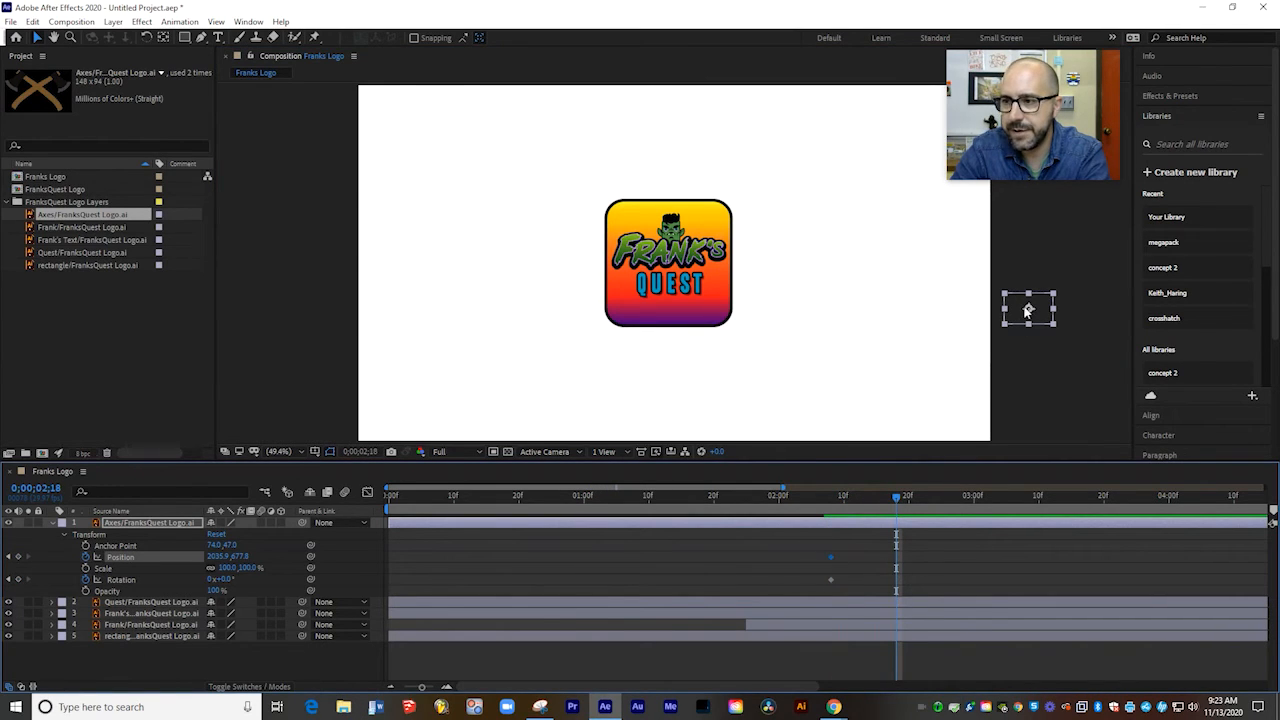
{"action": "left_click_drag", "start_coordinate": [1029, 309], "coordinate": [670, 311]}
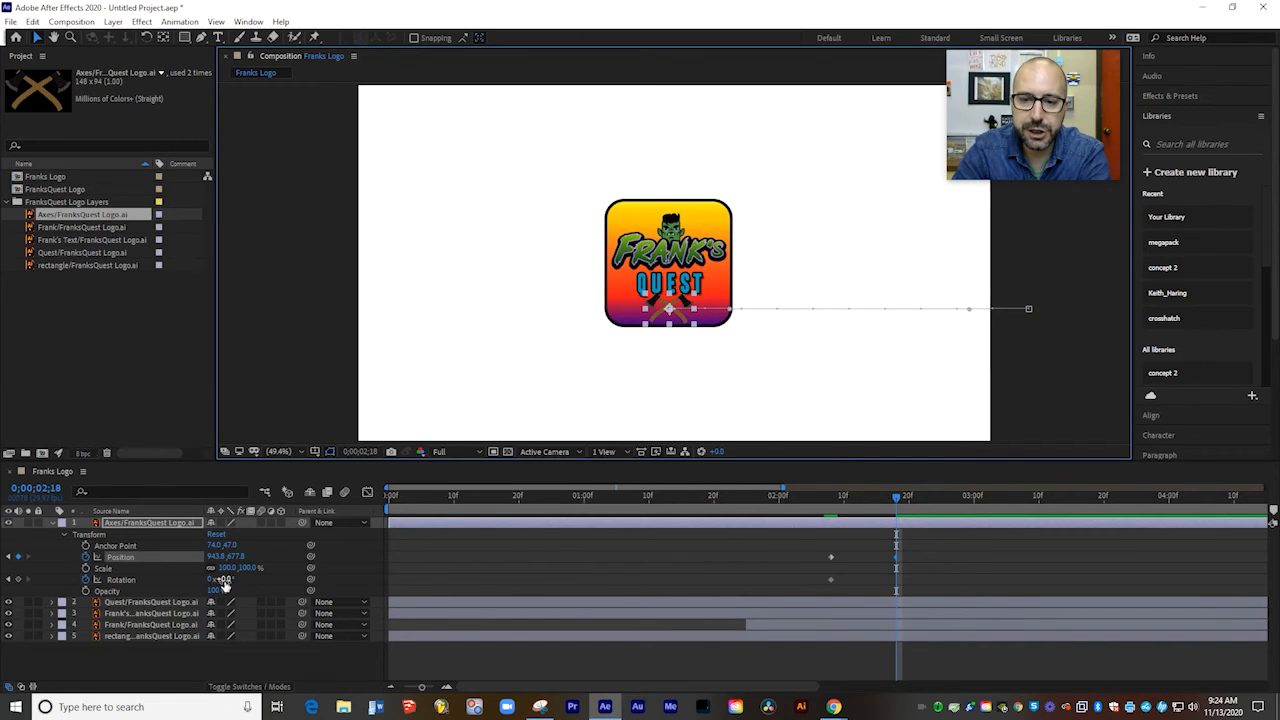
{"action": "left_click_drag", "start_coordinate": [224, 586], "coordinate": [1118, 497]}
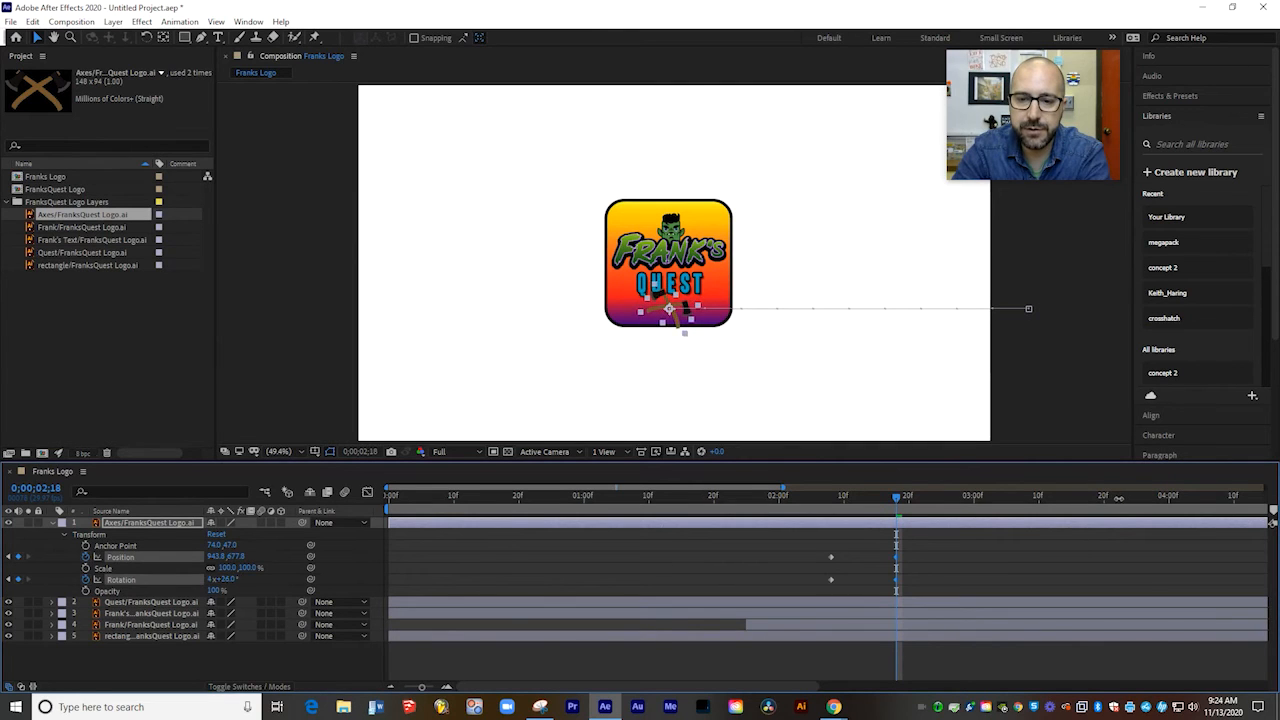
{"action": "left_click", "coordinate": [224, 579]}
{"action": "type", "text": "0"}
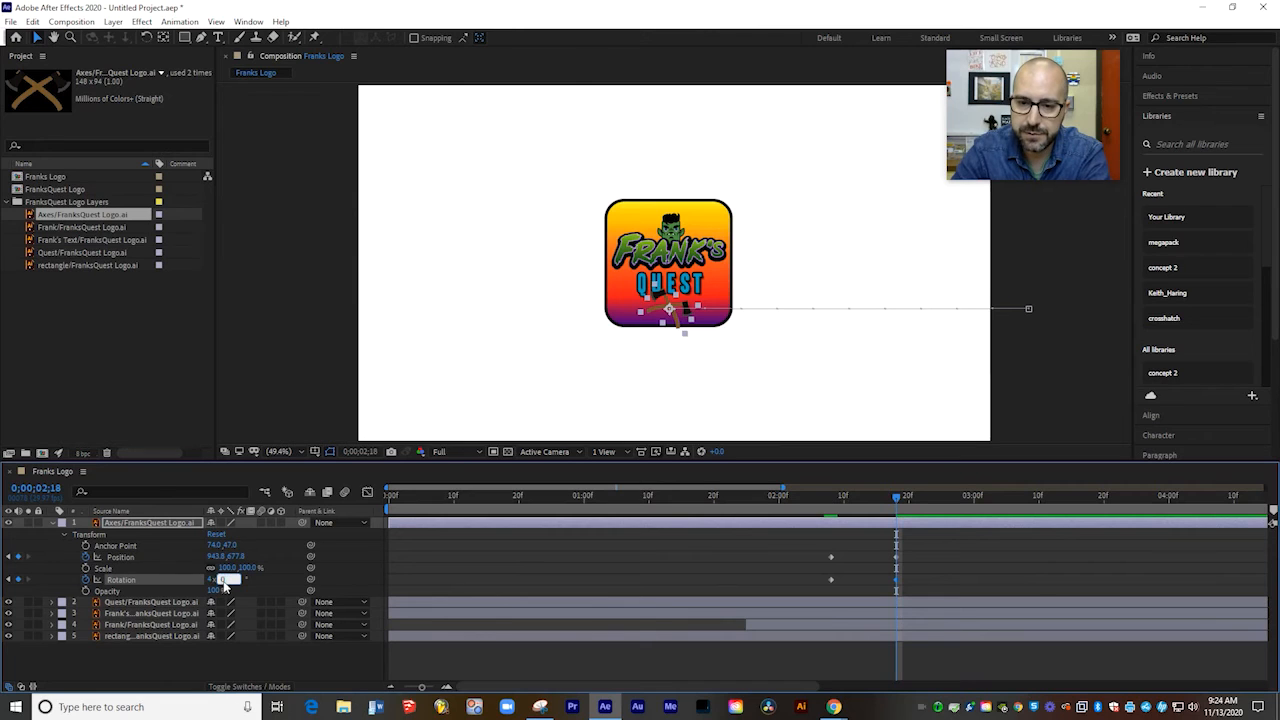
{"action": "key", "text": "Return"}
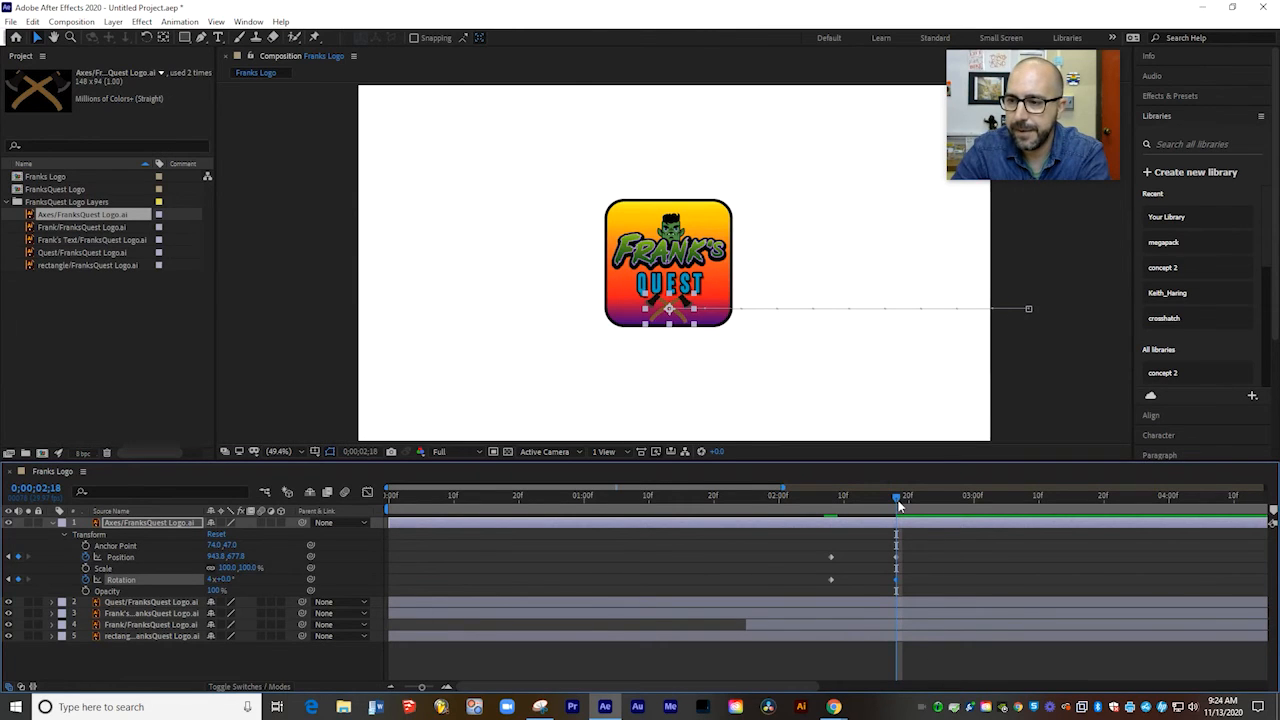
Scale the Axes layer down to 80% and preview the logo animation from the start of the composition.
{"action": "mouse_move", "coordinate": [898, 506]}
{"action": "left_mouse_down"}
{"action": "mouse_move", "coordinate": [846, 508]}
{"action": "mouse_move", "coordinate": [929, 512]}
{"action": "mouse_move", "coordinate": [838, 515]}
{"action": "mouse_move", "coordinate": [896, 517]}
{"action": "left_mouse_up"}
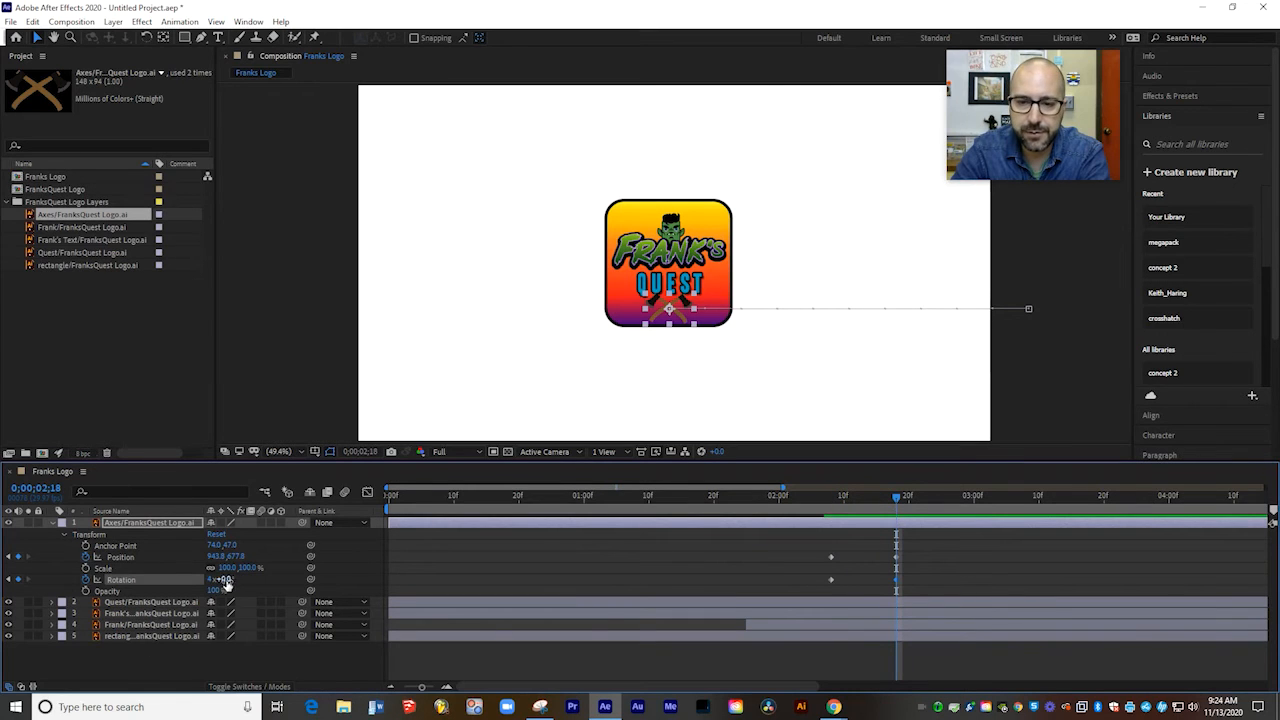
{"action": "left_click_drag", "start_coordinate": [250, 572], "coordinate": [233, 570]}
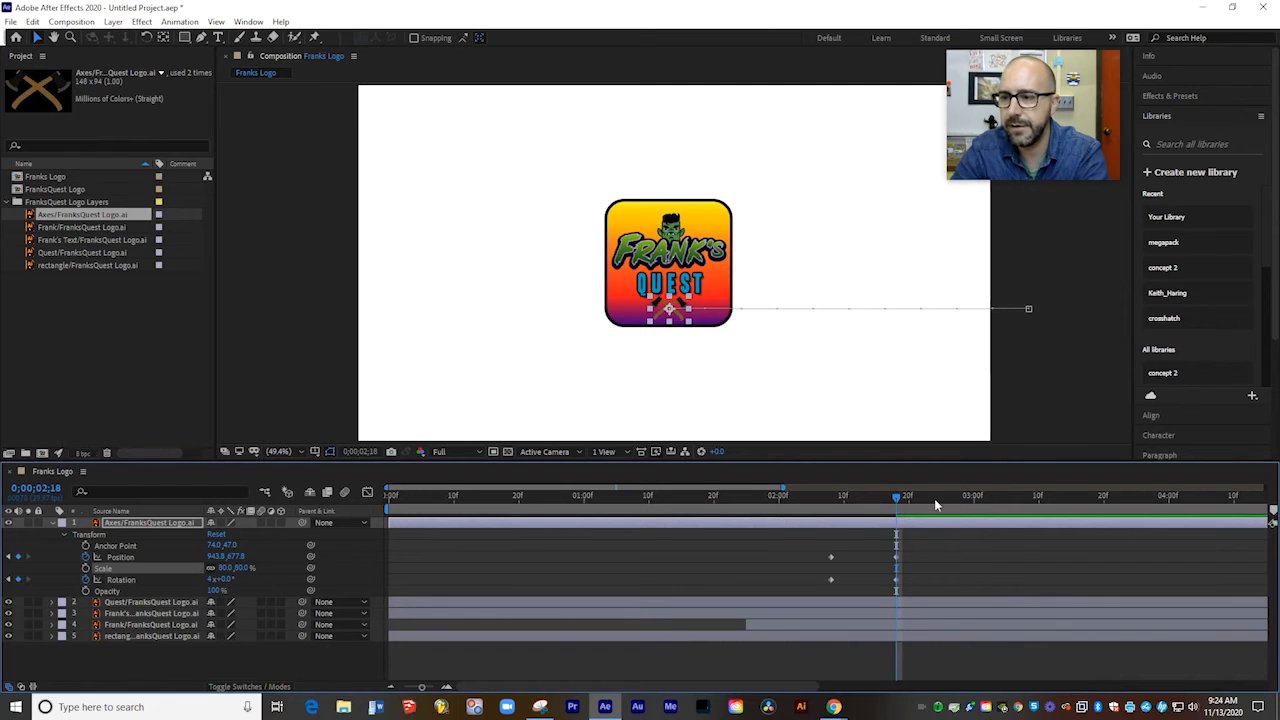
{"action": "left_click_drag", "start_coordinate": [896, 497], "coordinate": [312, 510]}
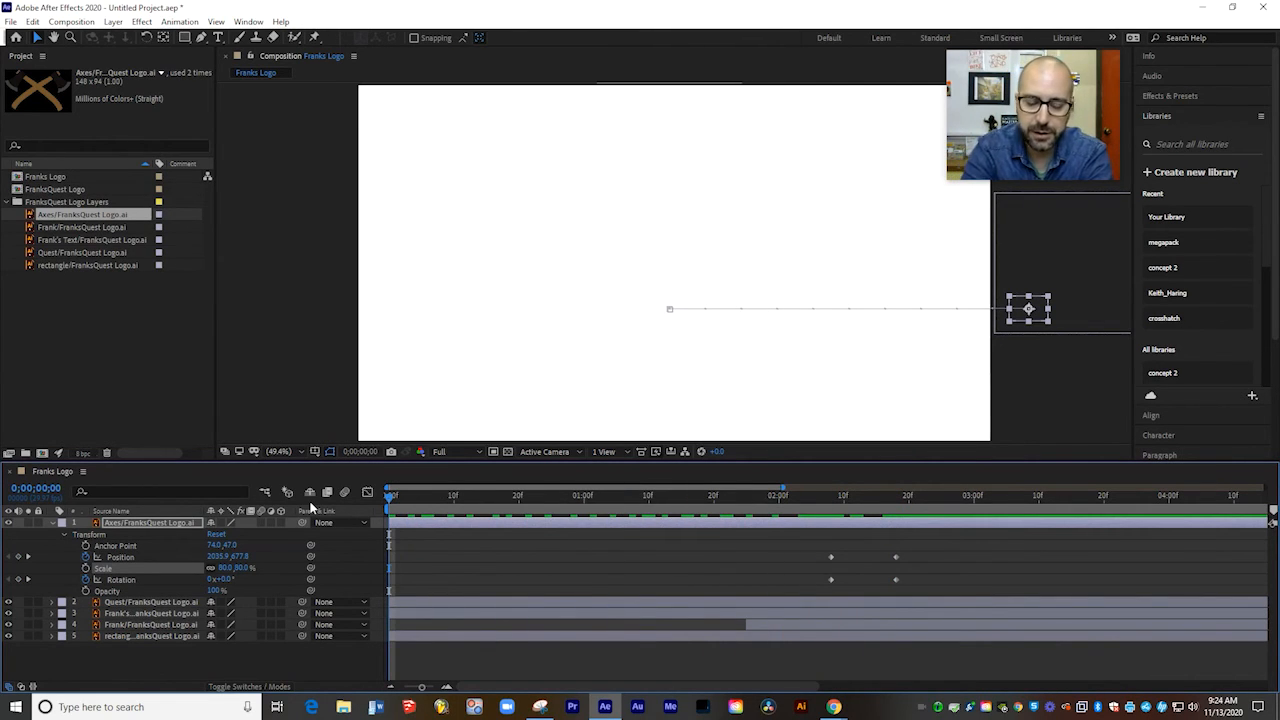
{"action": "left_click", "coordinate": [53, 523]}
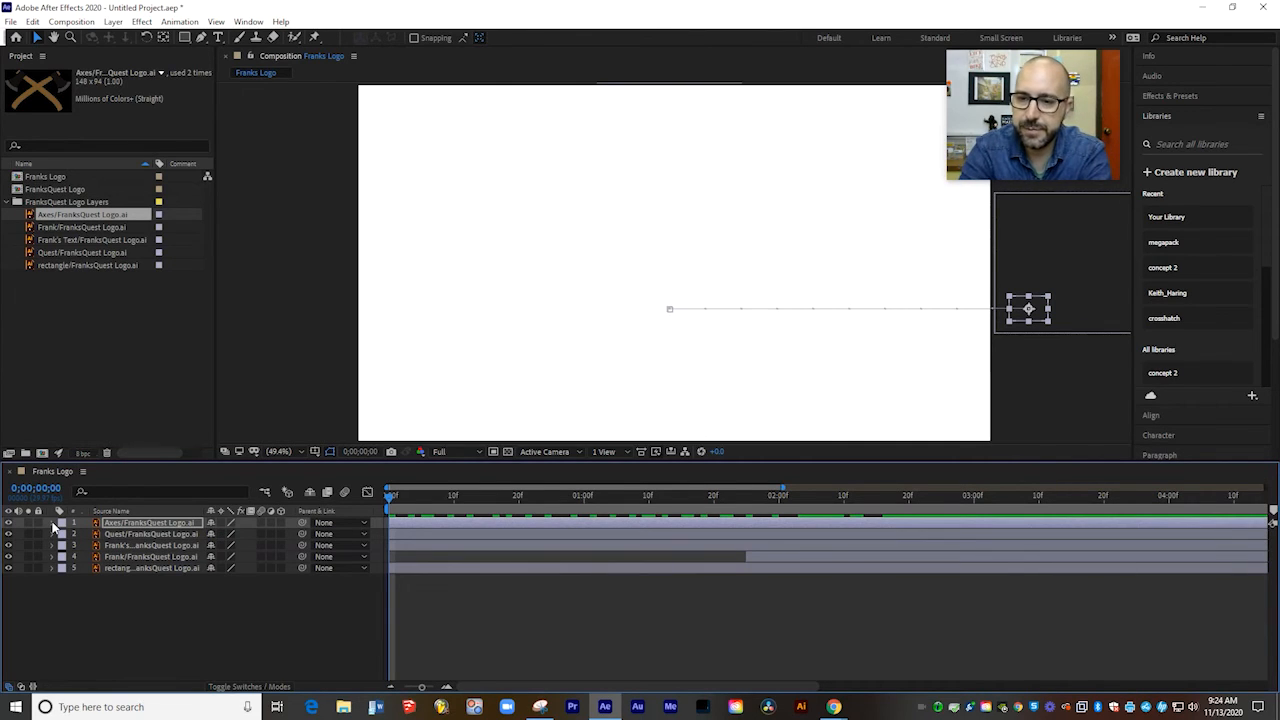
{"action": "key", "text": "space"}
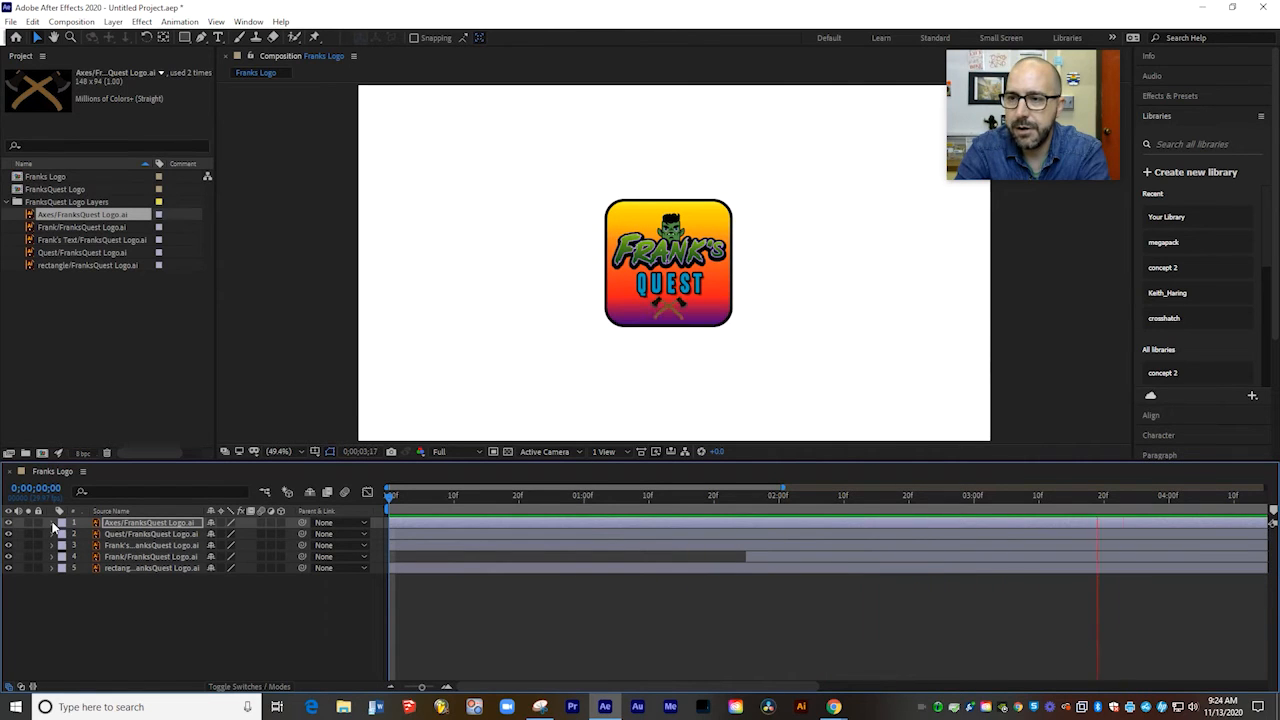
{"action": "key", "text": "space"}
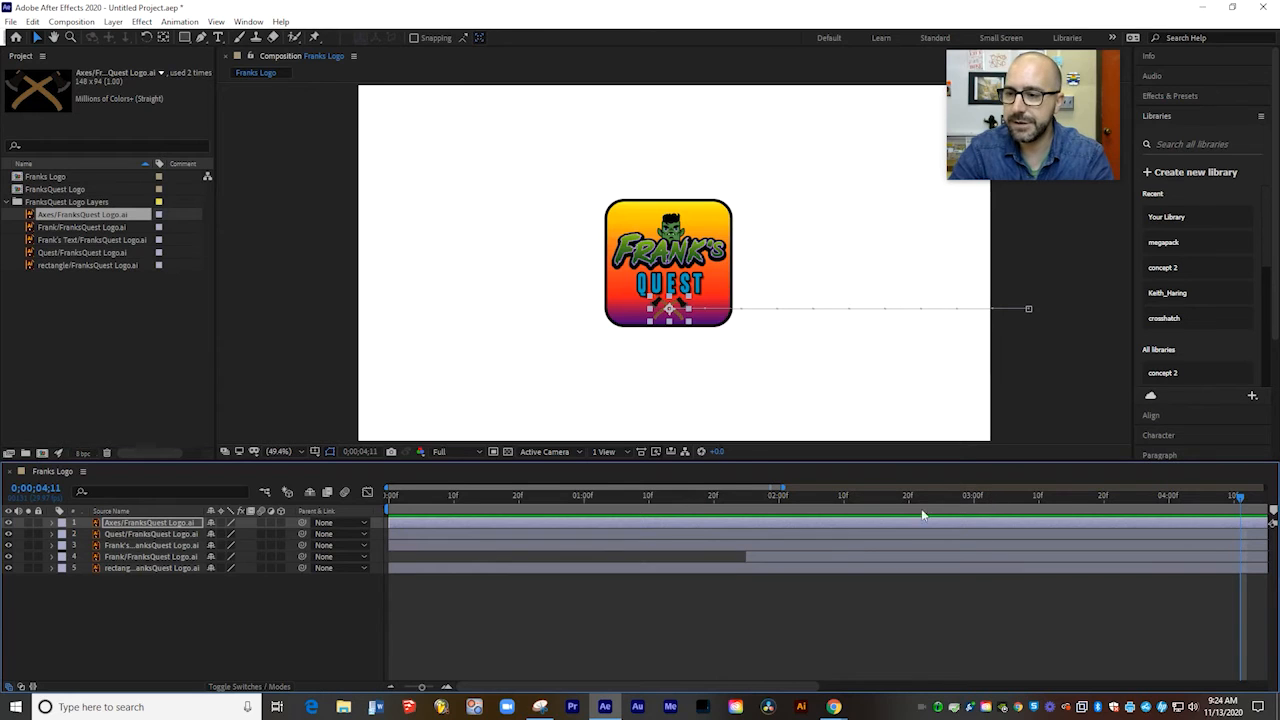
Go to 0;00;03;01, pre-compose all five logo layers as "Frank Logo", and check the layers inside the nested composition.
{"action": "left_click_drag", "start_coordinate": [421, 687], "coordinate": [404, 689]}
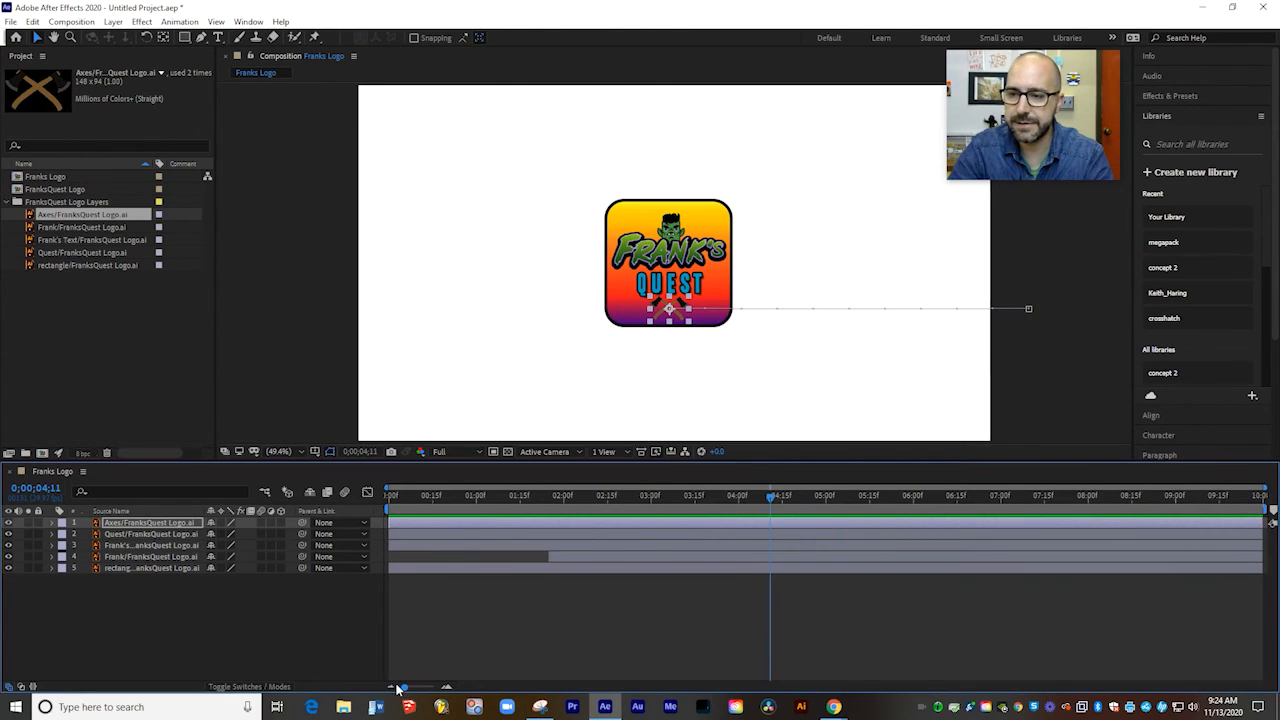
{"action": "left_click_drag", "start_coordinate": [763, 499], "coordinate": [654, 505]}
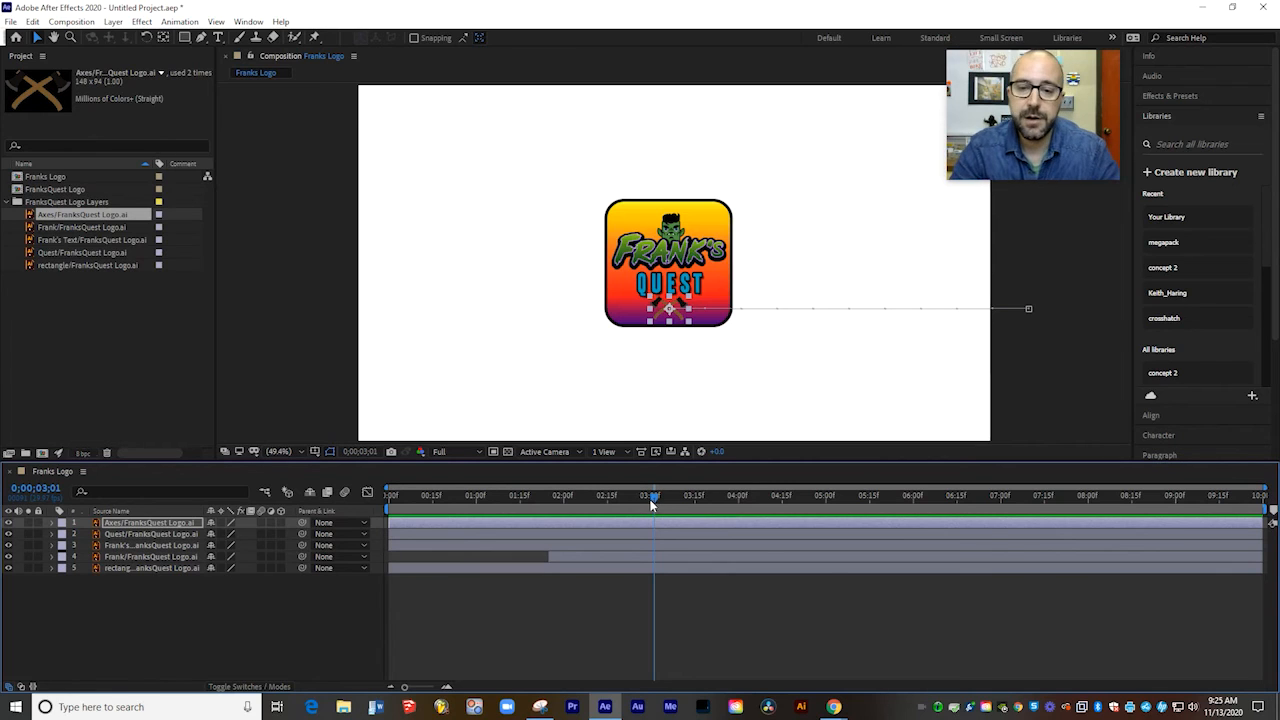
{"action": "left_click", "coordinate": [185, 570], "text": "shift"}
{"action": "right_click", "coordinate": [186, 574]}
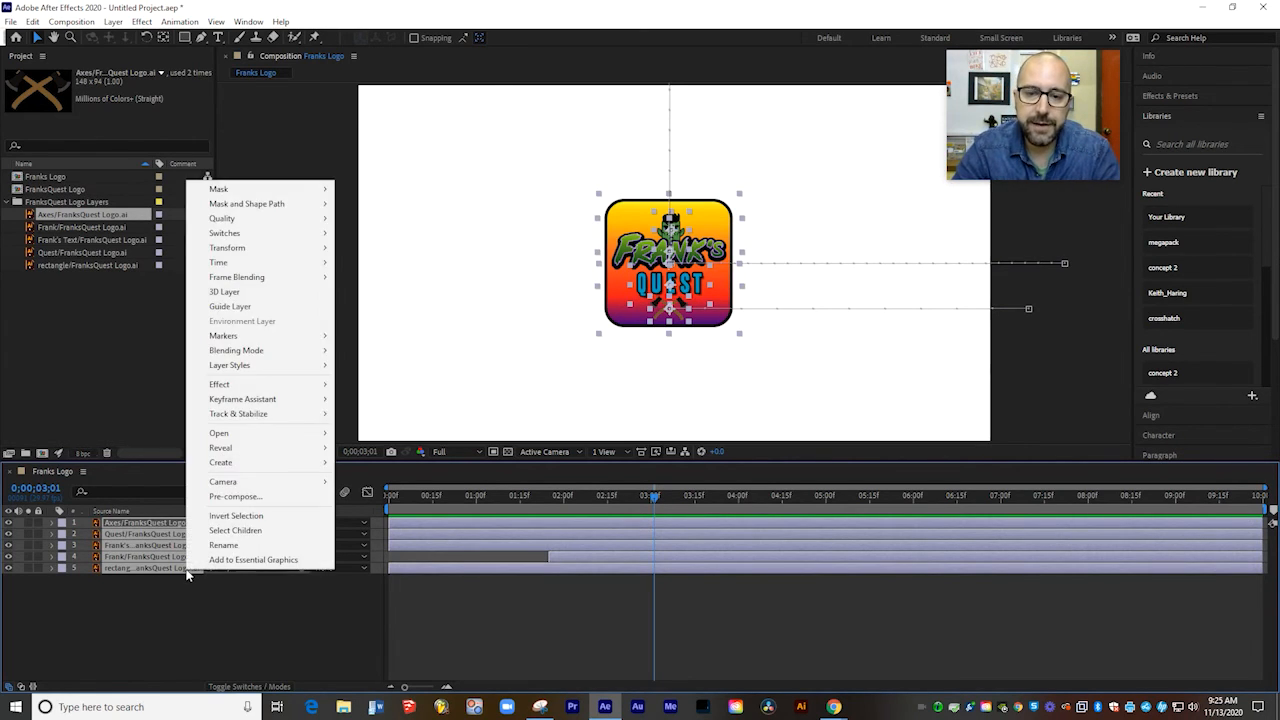
{"action": "left_click", "coordinate": [258, 497]}
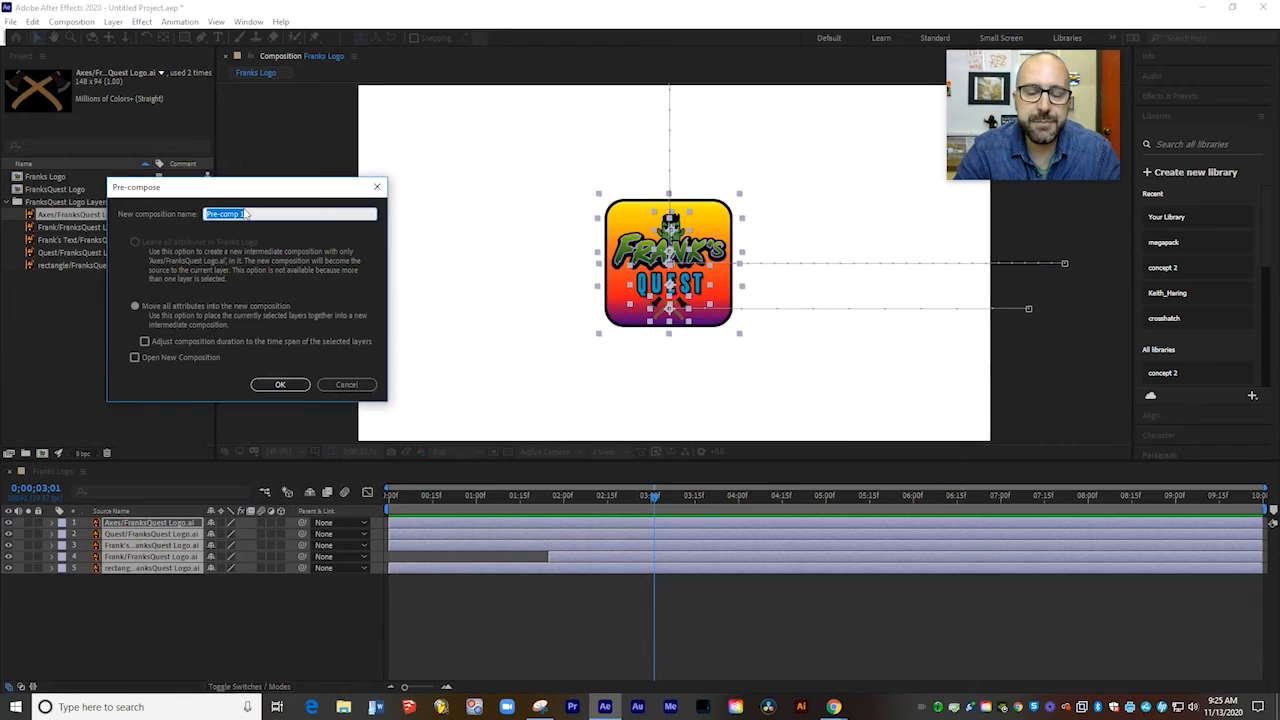
{"action": "type", "text": "F"}
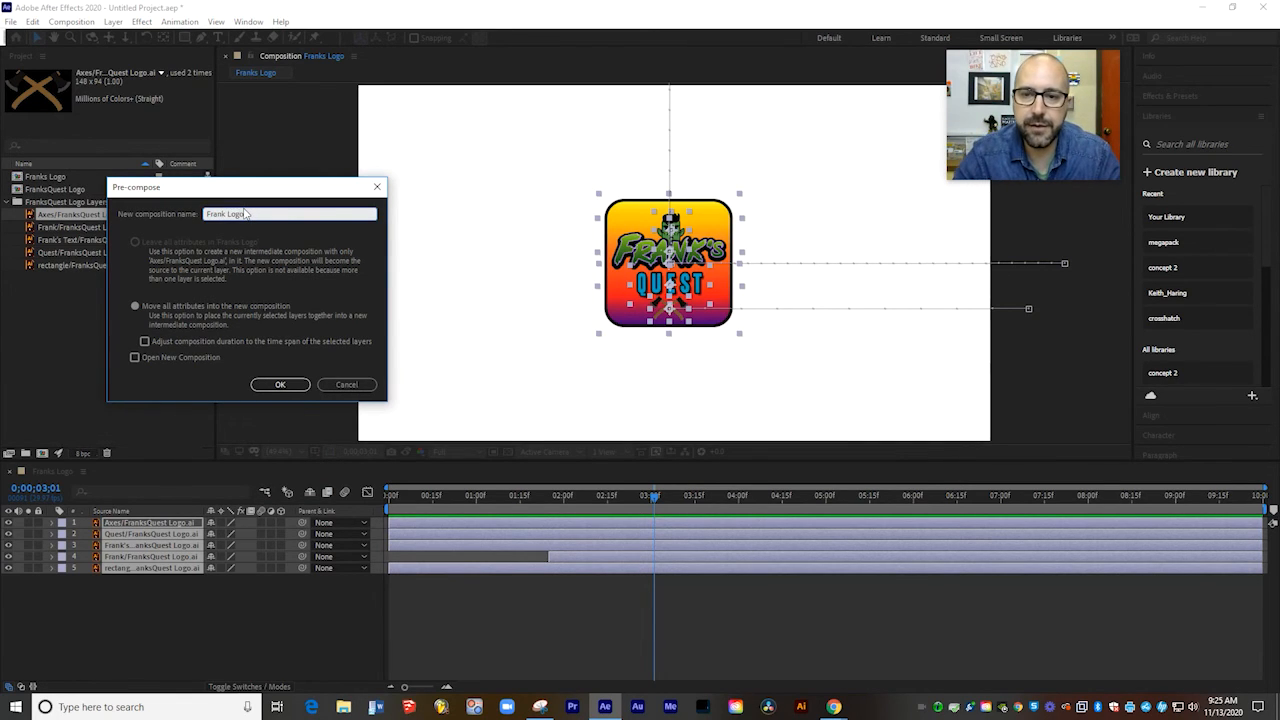
{"action": "type", "text": "rank Logo"}
{"action": "left_click", "coordinate": [282, 384]}
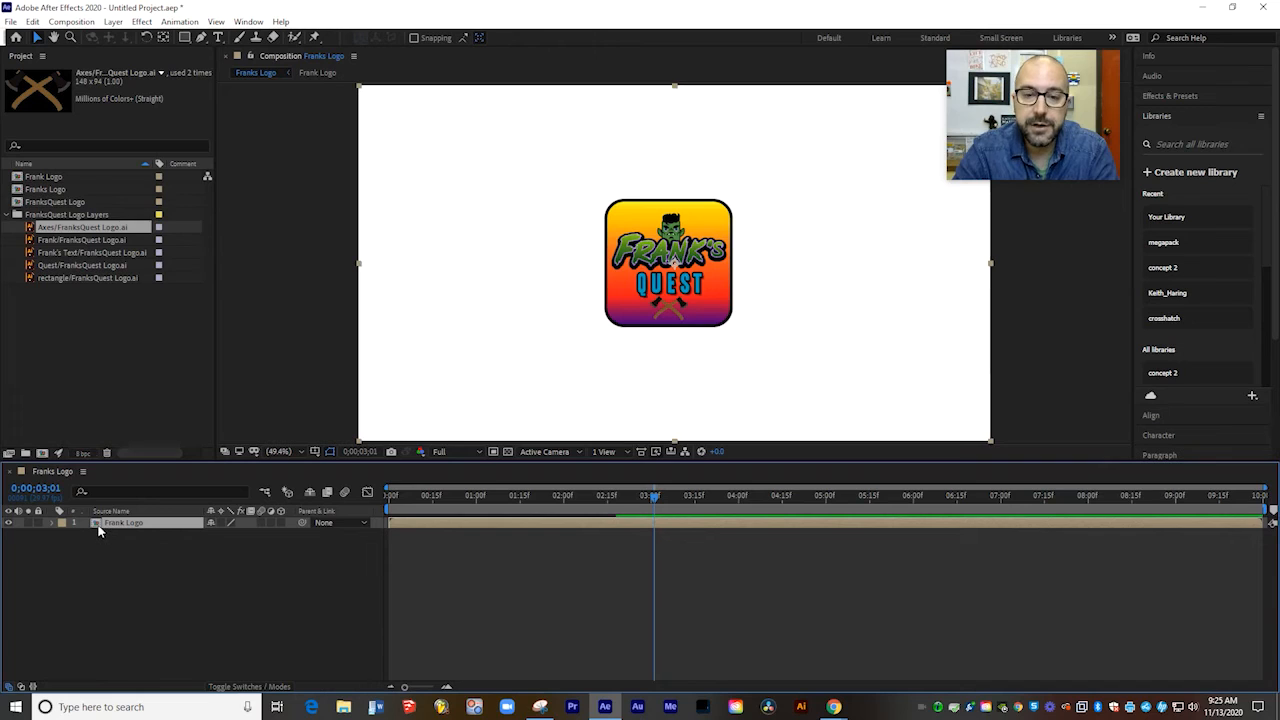
{"action": "double_click", "coordinate": [98, 526]}
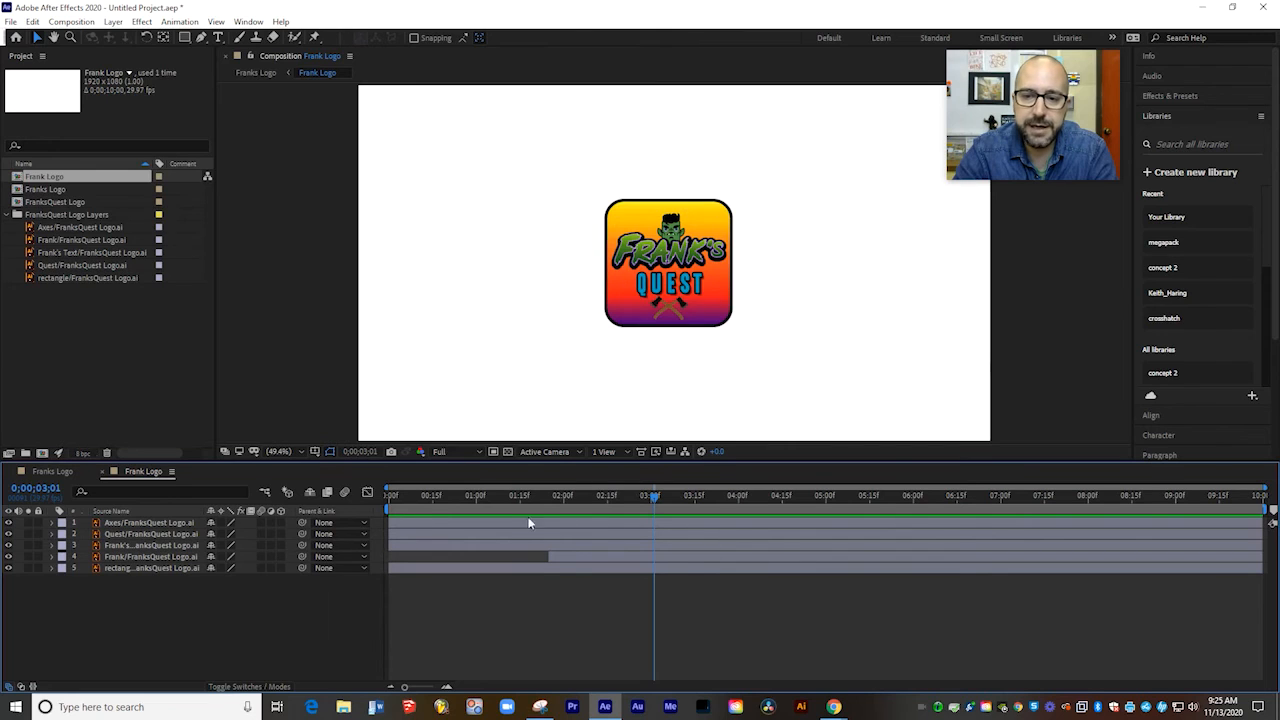
{"action": "left_click", "coordinate": [102, 471]}
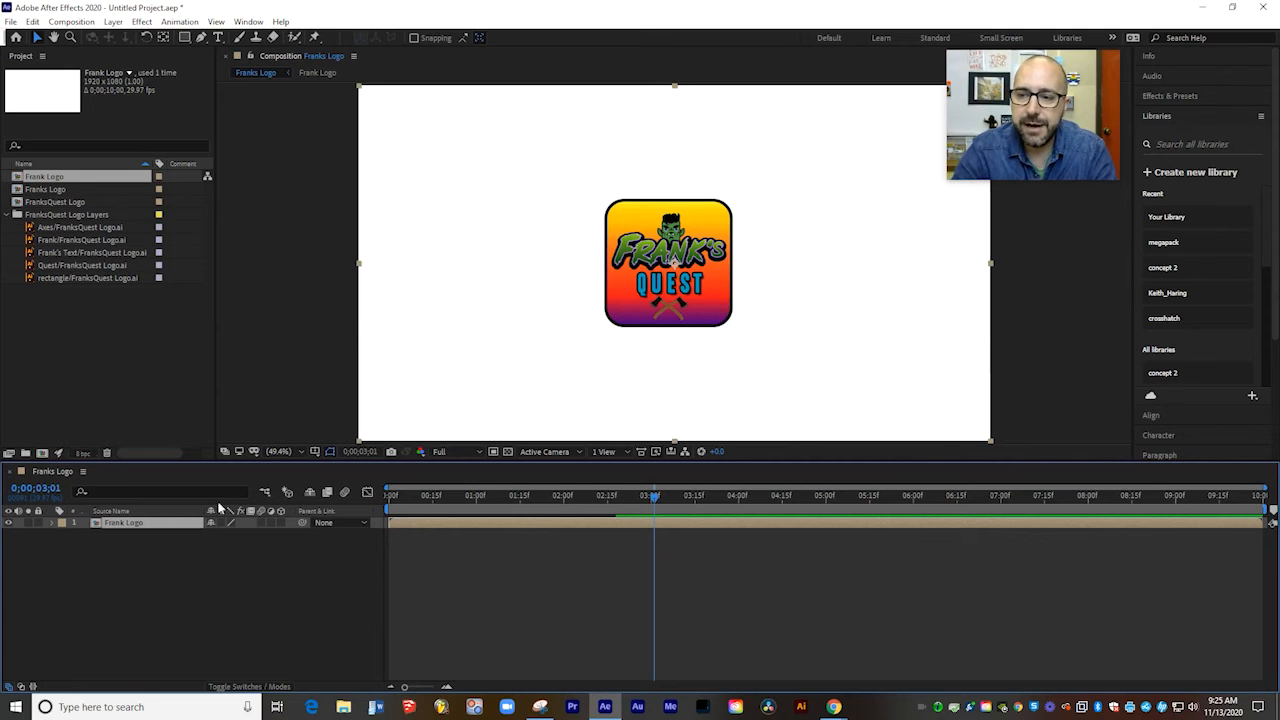
Animate the Frank Logo layer's Scale with keyframes of 100% at 0;00;03;01 and 226% at 0;00;04;00.
{"action": "left_click", "coordinate": [58, 523]}
{"action": "left_click", "coordinate": [61, 535]}
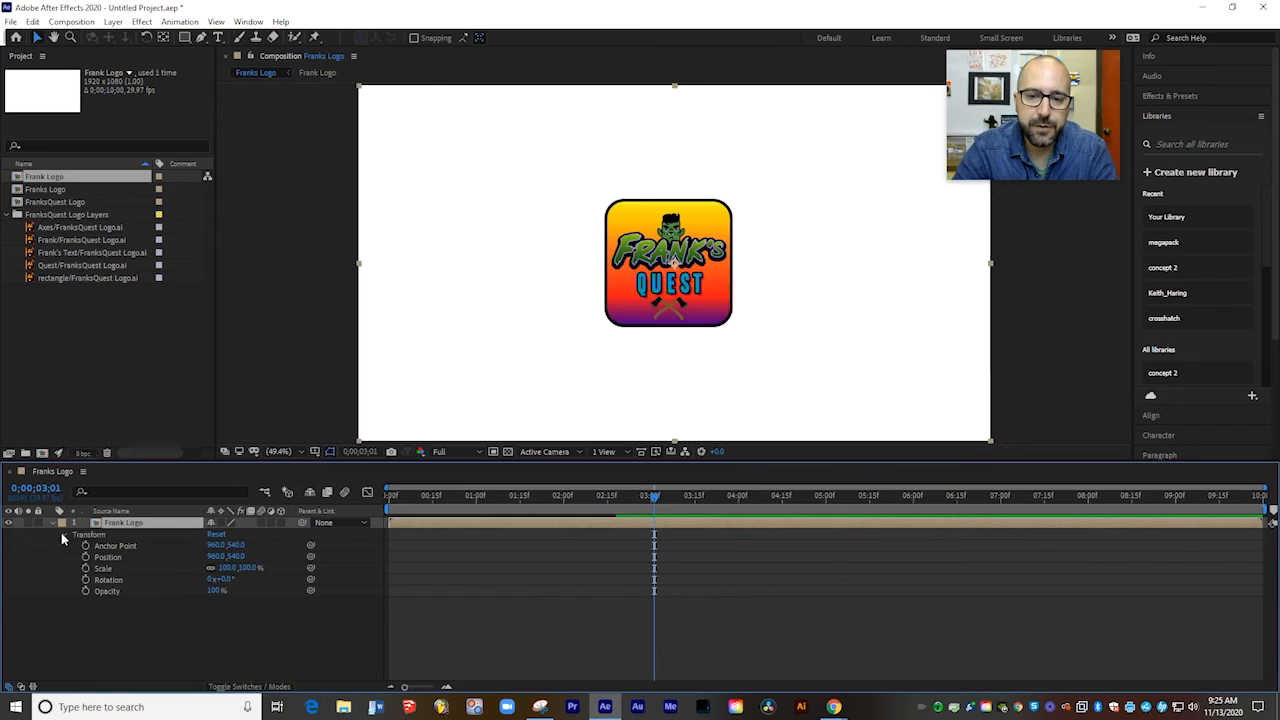
{"action": "left_click", "coordinate": [86, 568]}
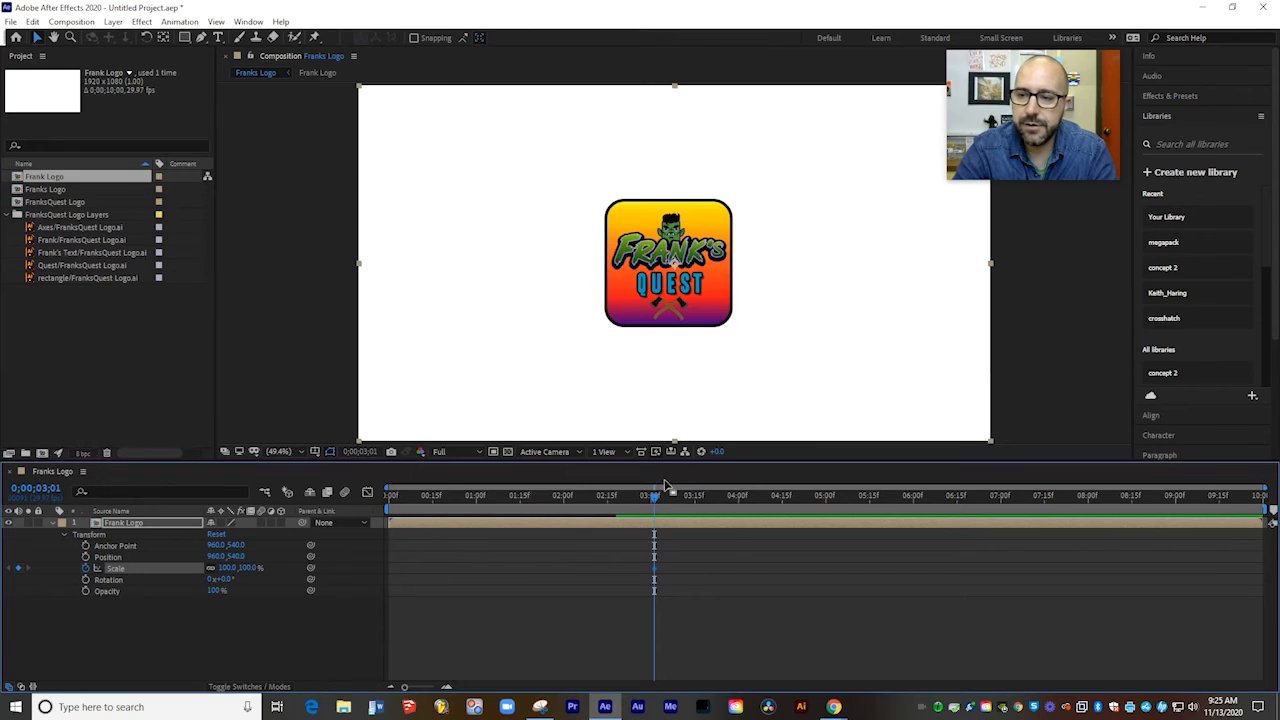
{"action": "left_click_drag", "start_coordinate": [655, 496], "coordinate": [741, 491]}
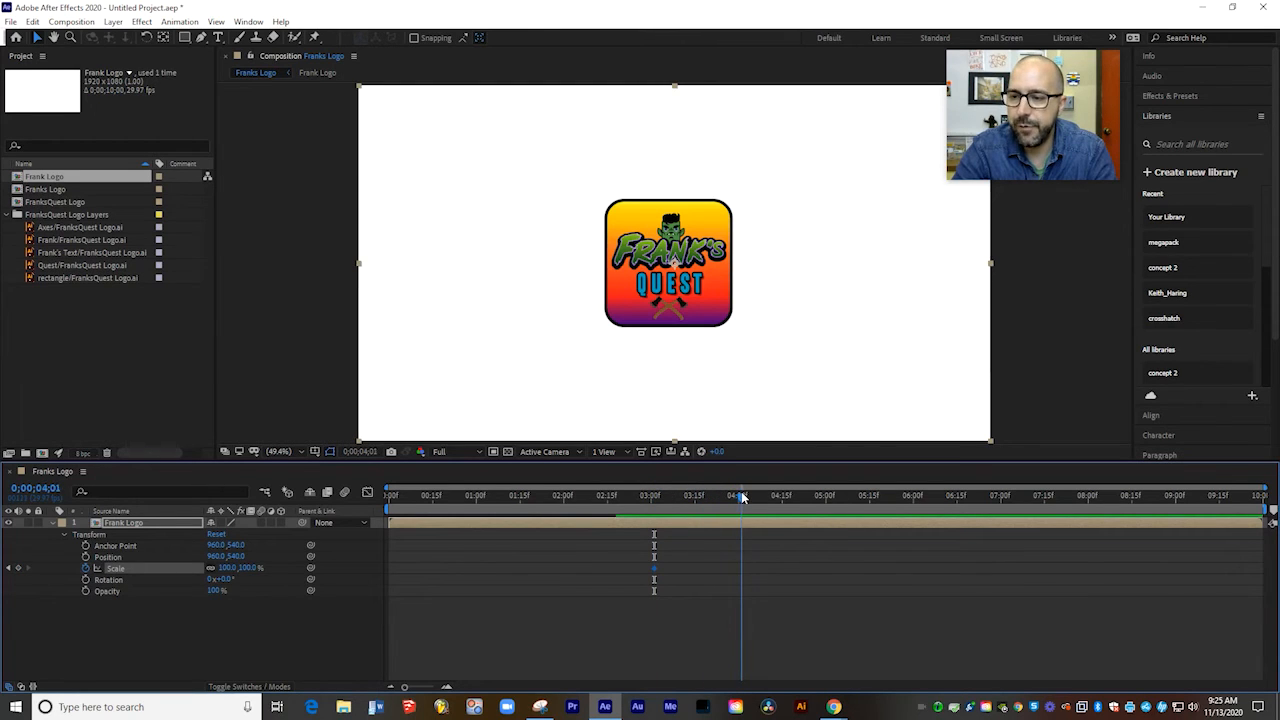
{"action": "left_click_drag", "start_coordinate": [255, 567], "coordinate": [329, 566]}
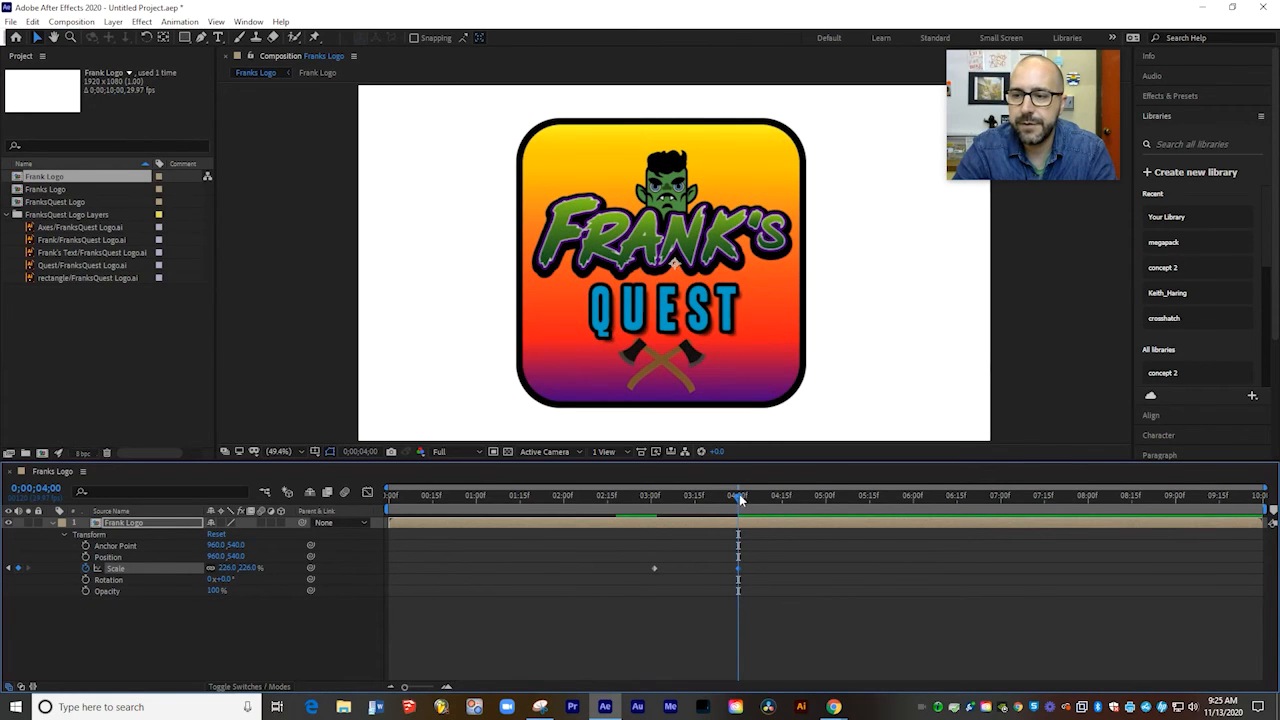
{"action": "left_click_drag", "start_coordinate": [739, 494], "coordinate": [741, 530]}
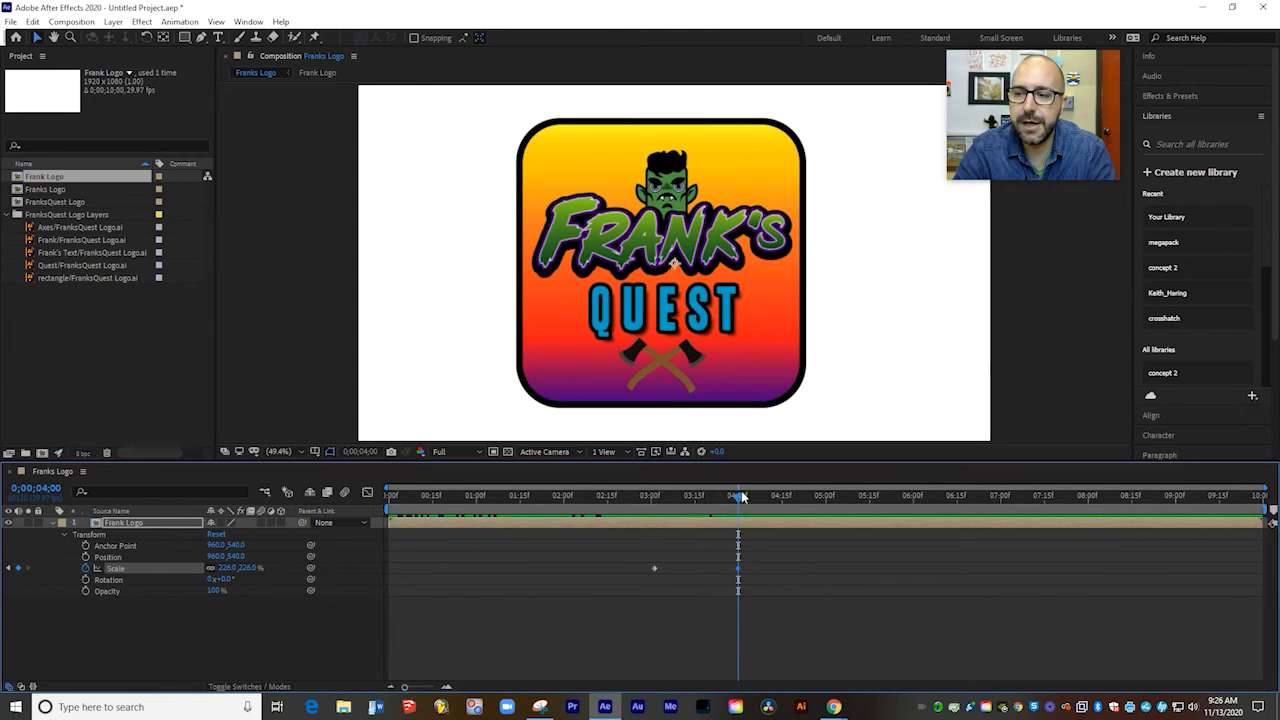
End the work area at 0;00;05;00 and trim the composition to it.
{"action": "left_click_drag", "start_coordinate": [740, 499], "coordinate": [826, 501]}
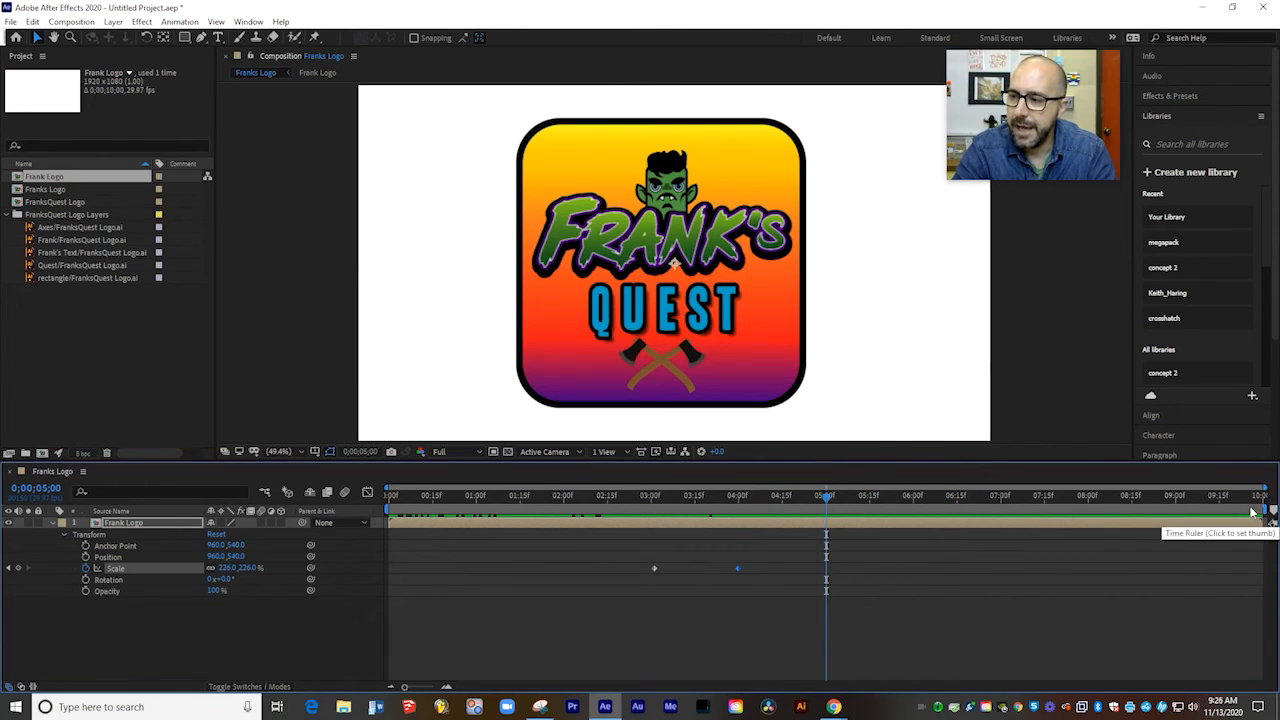
{"action": "left_click_drag", "start_coordinate": [1270, 510], "coordinate": [831, 512]}
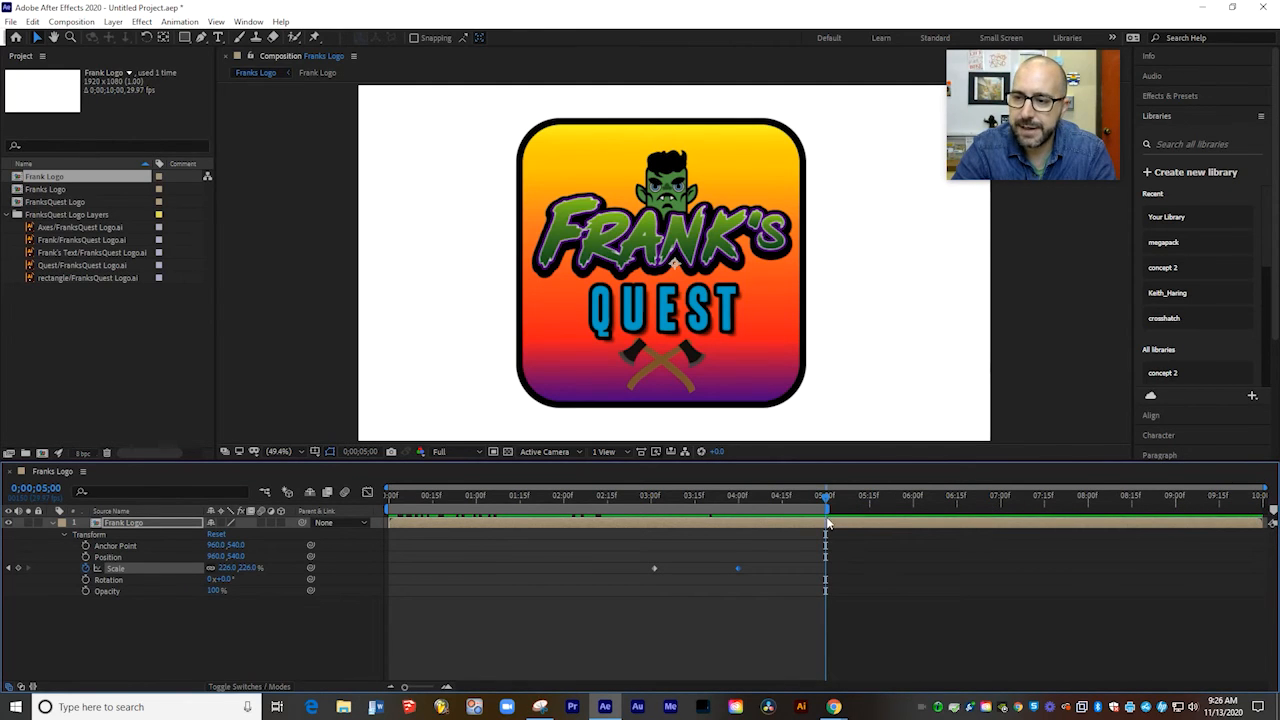
{"action": "right_click", "coordinate": [816, 513]}
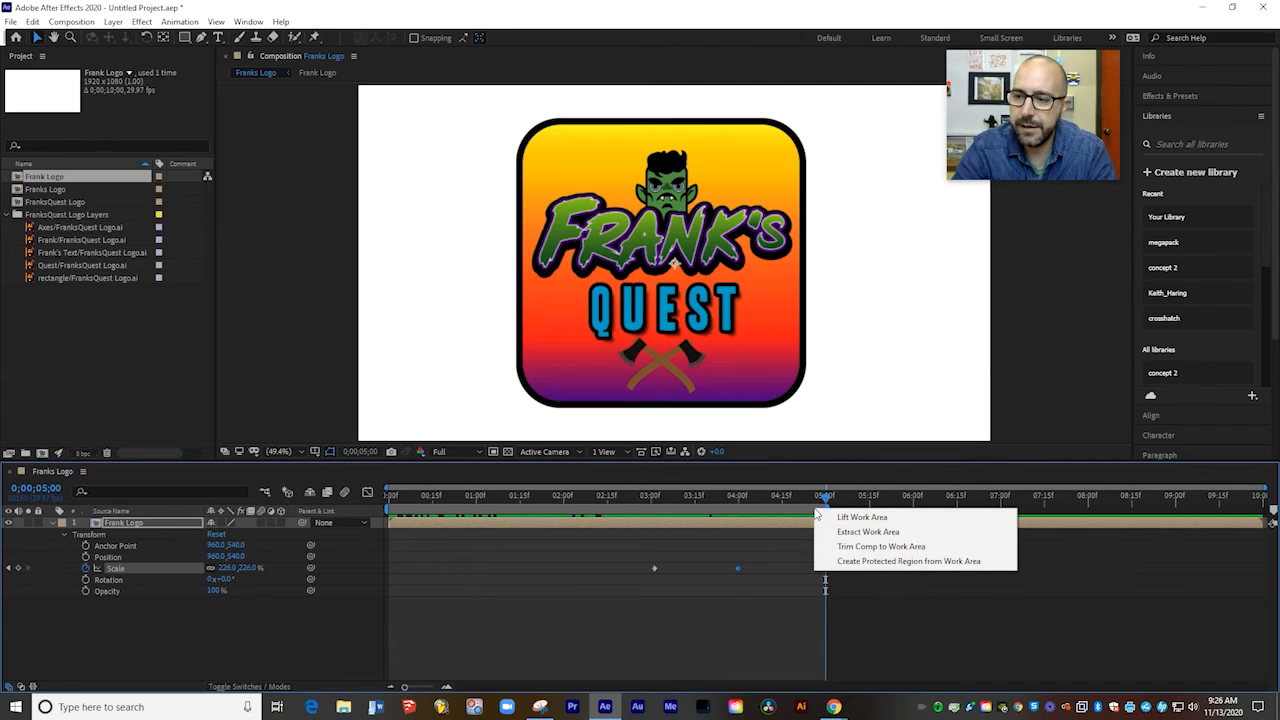
{"action": "left_click", "coordinate": [881, 549]}
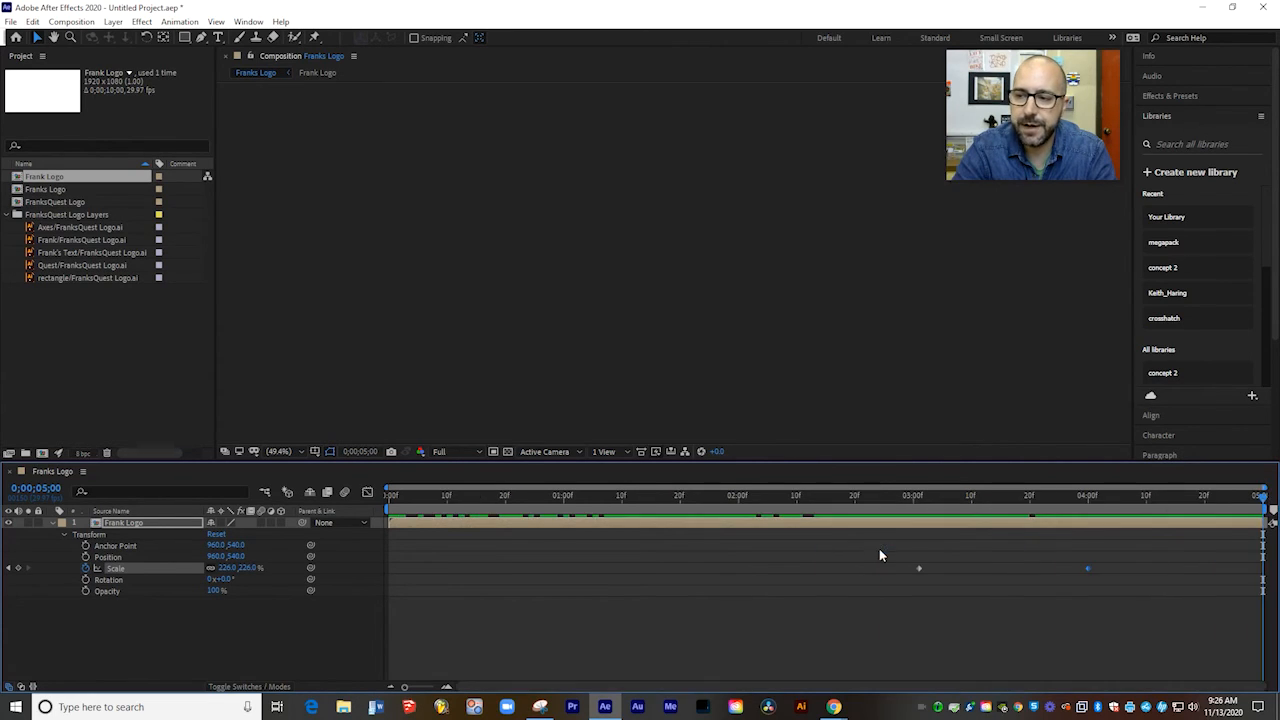
Return to the start of the composition and save the project as "Franks Logo Animated 2" in the Illustrator DOCS folder.
{"action": "left_click_drag", "start_coordinate": [1264, 498], "coordinate": [355, 518]}
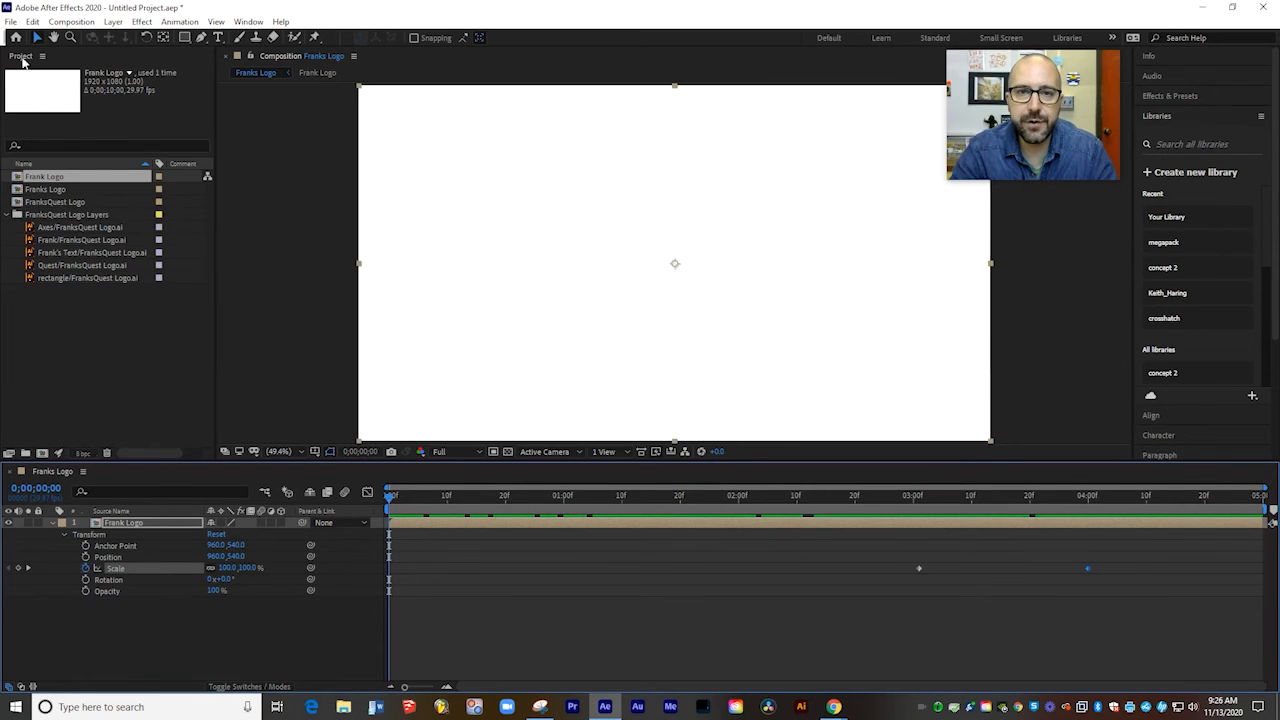
{"action": "left_click", "coordinate": [10, 21]}
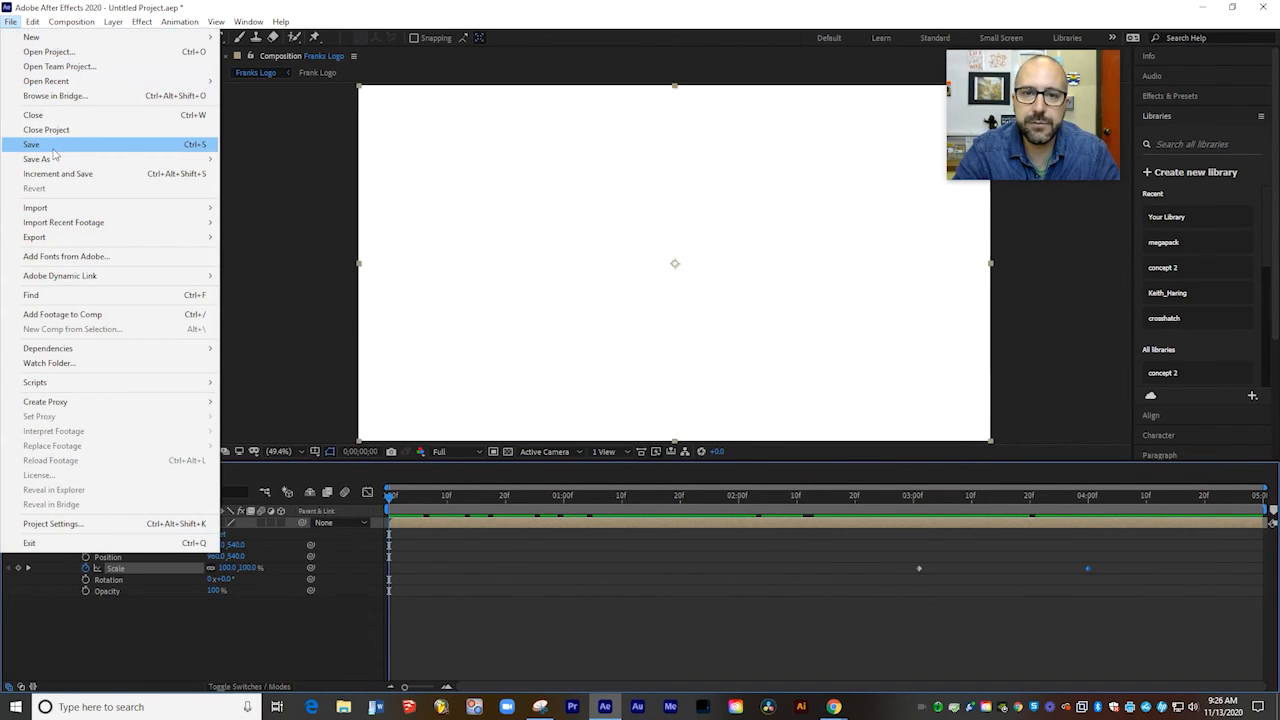
{"action": "left_click", "coordinate": [55, 148]}
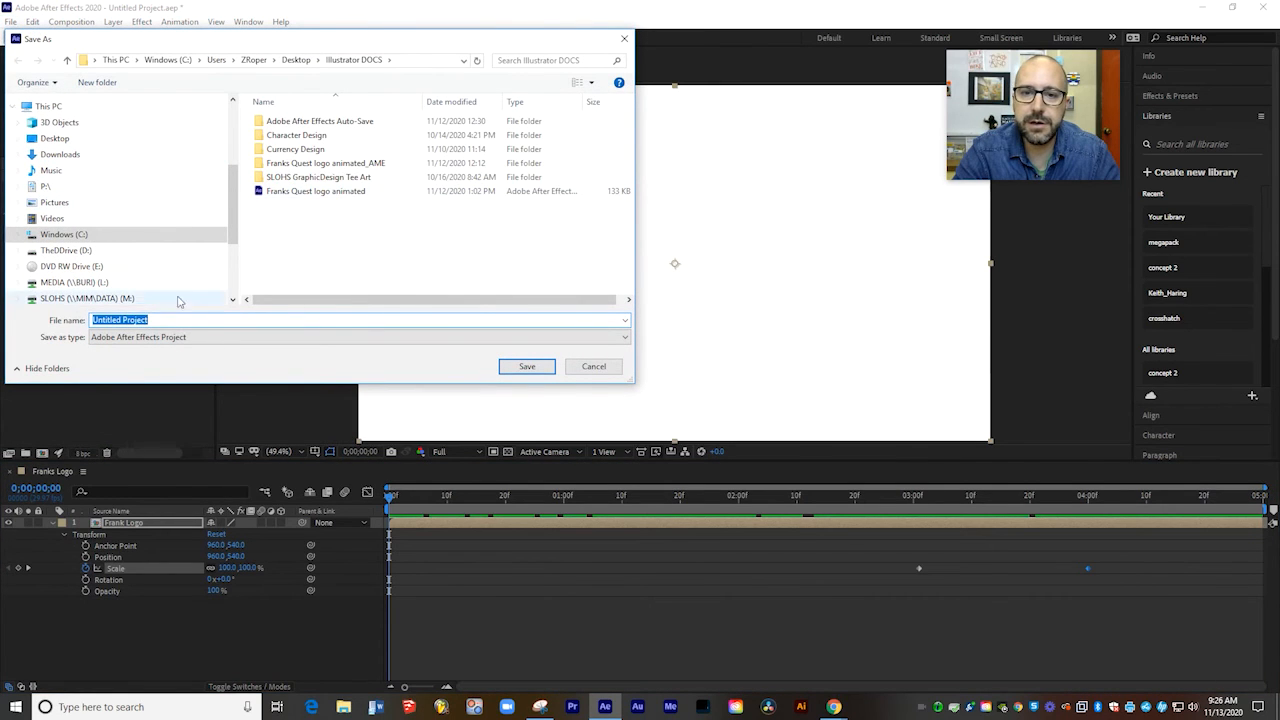
{"action": "type", "text": "Franks Logo Animated 2"}
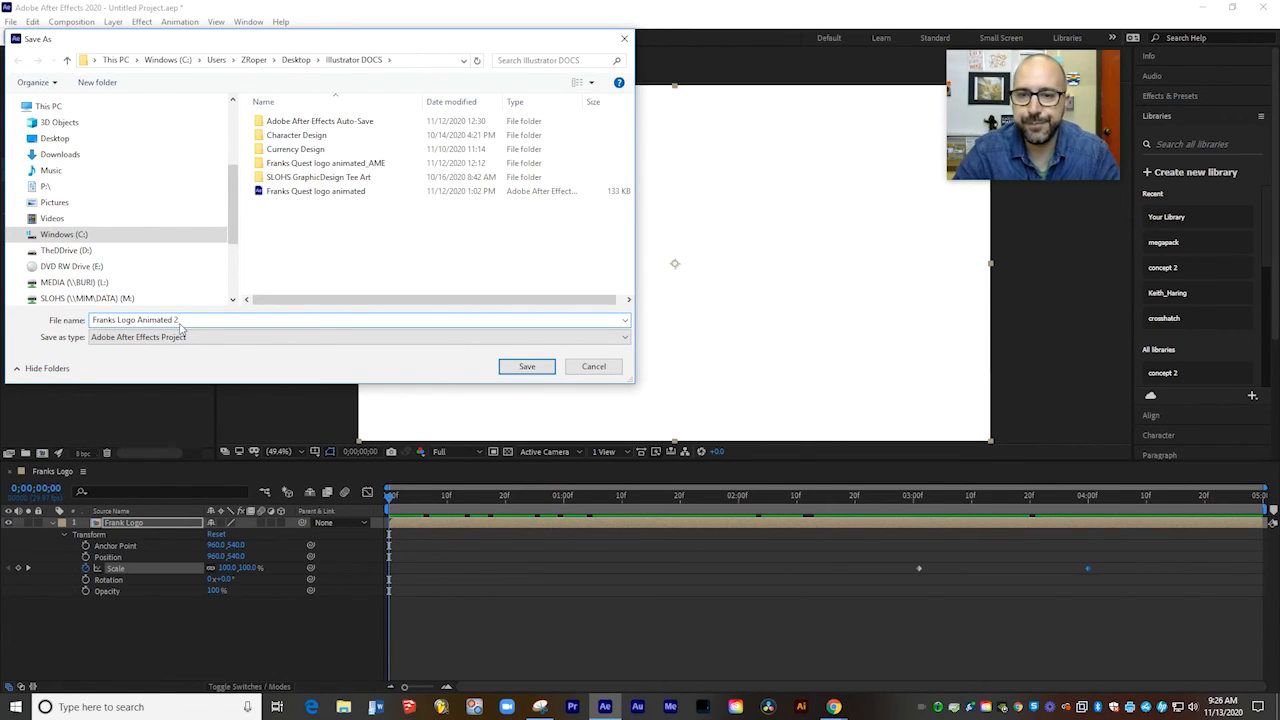
{"action": "left_click", "coordinate": [525, 366]}
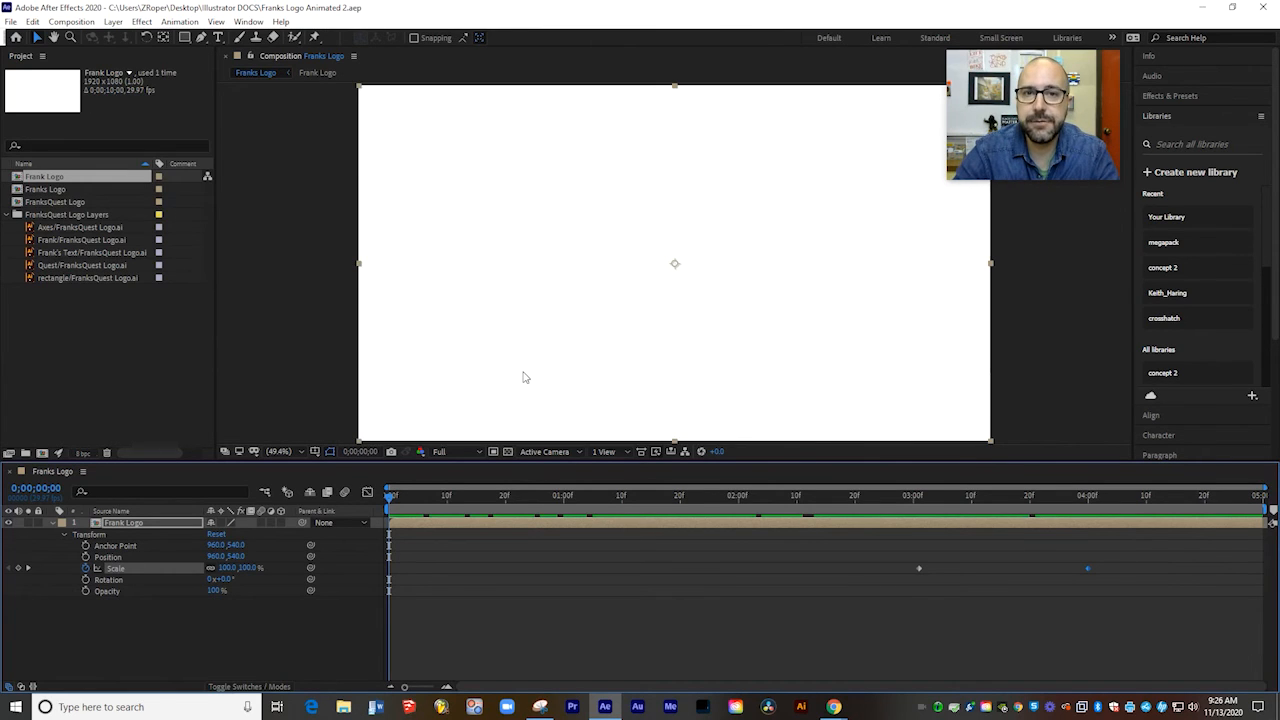
Export the Franks Logo composition to the Adobe Media Encoder queue.
{"action": "left_click", "coordinate": [10, 24]}
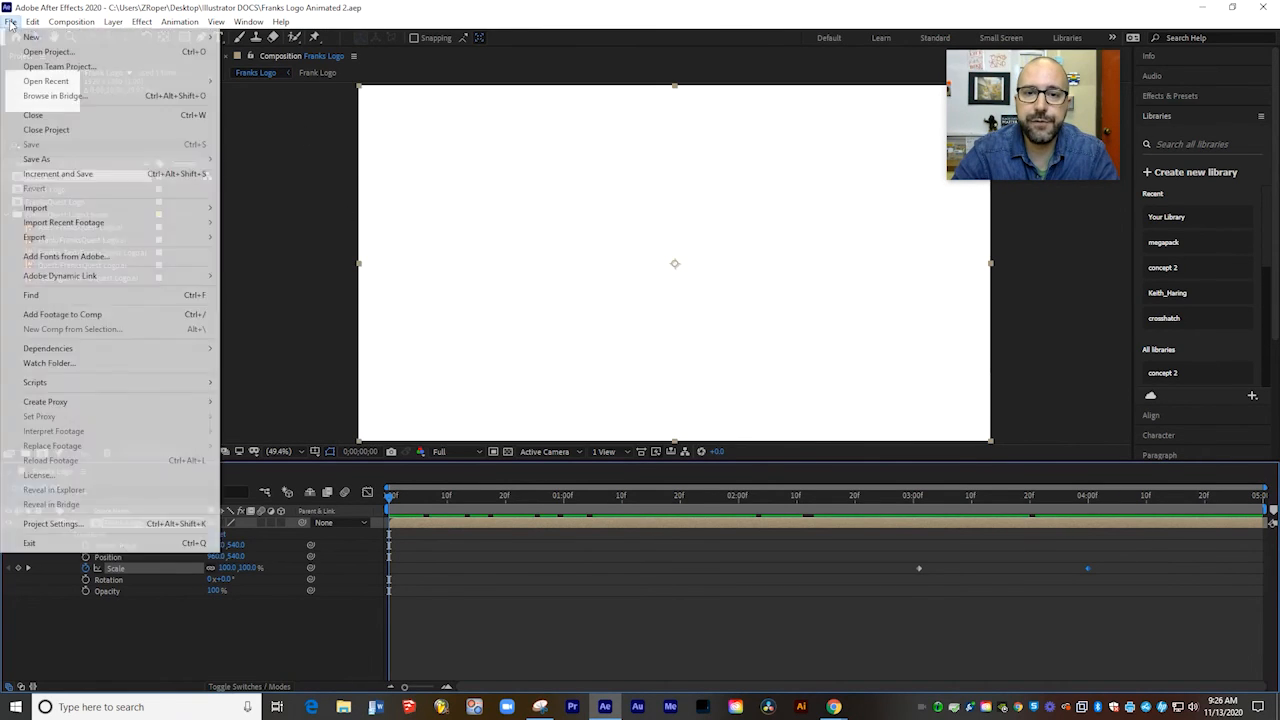
{"action": "mouse_move", "coordinate": [64, 244]}
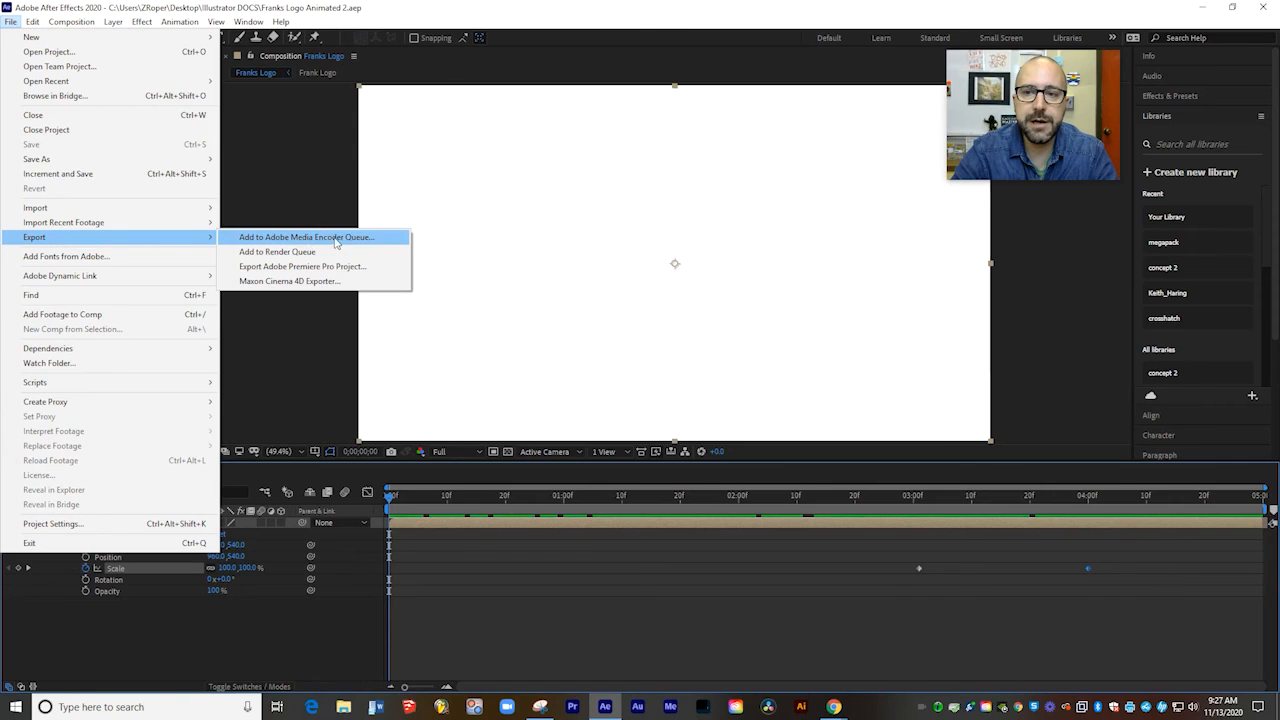
{"action": "left_click", "coordinate": [351, 240]}
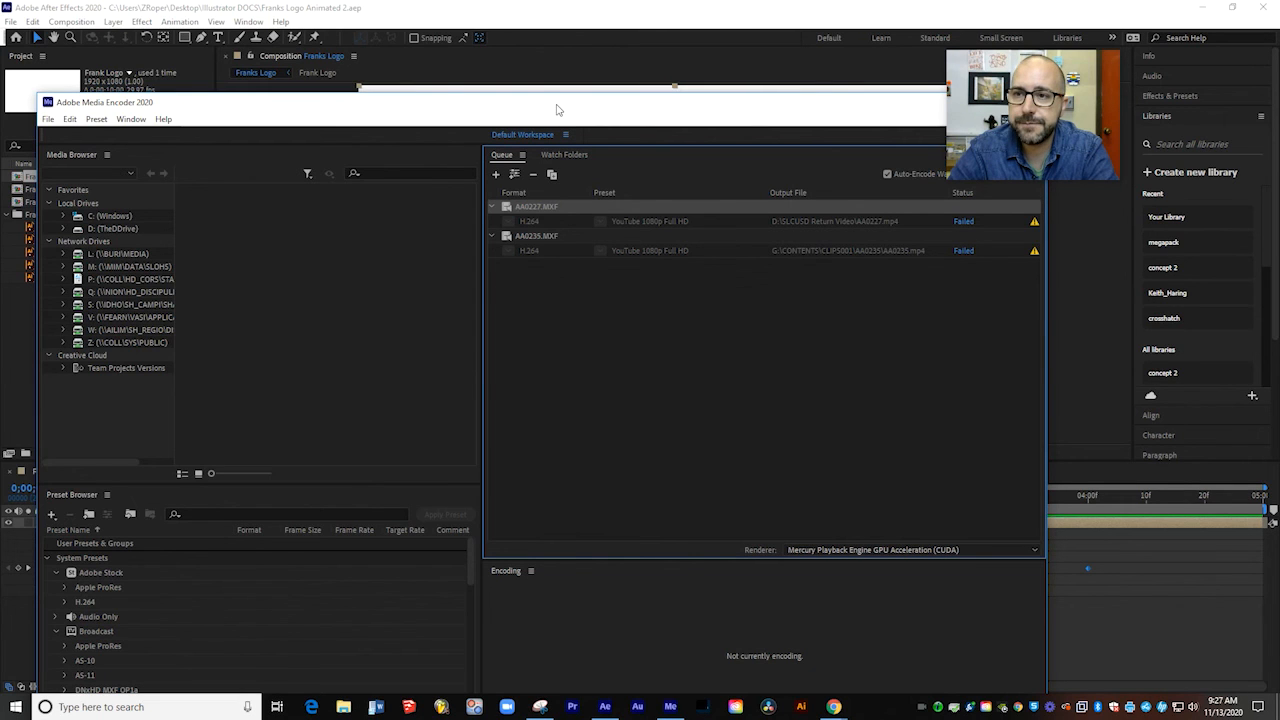
In Adobe Media Encoder, remove the old AA0227.MXF and AA0235.MXF items from the queue.
{"action": "left_click_drag", "start_coordinate": [557, 109], "coordinate": [548, 37]}
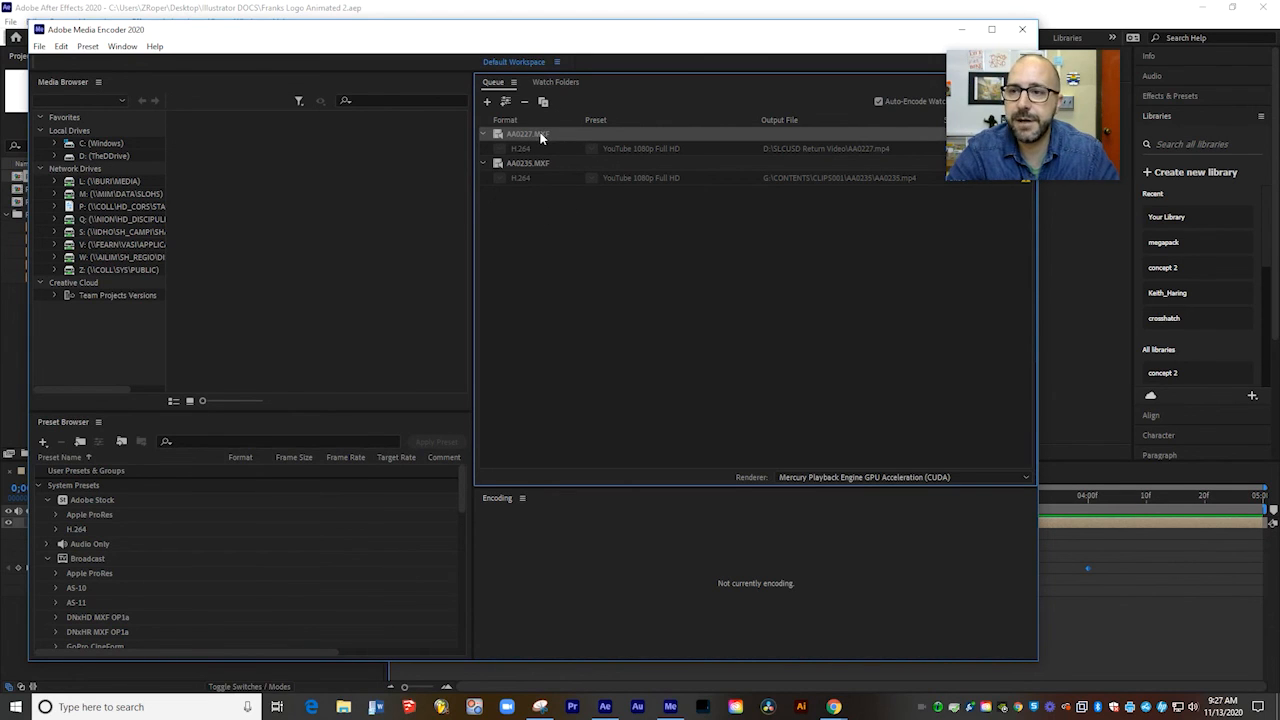
{"action": "left_click", "coordinate": [542, 166], "text": "shift"}
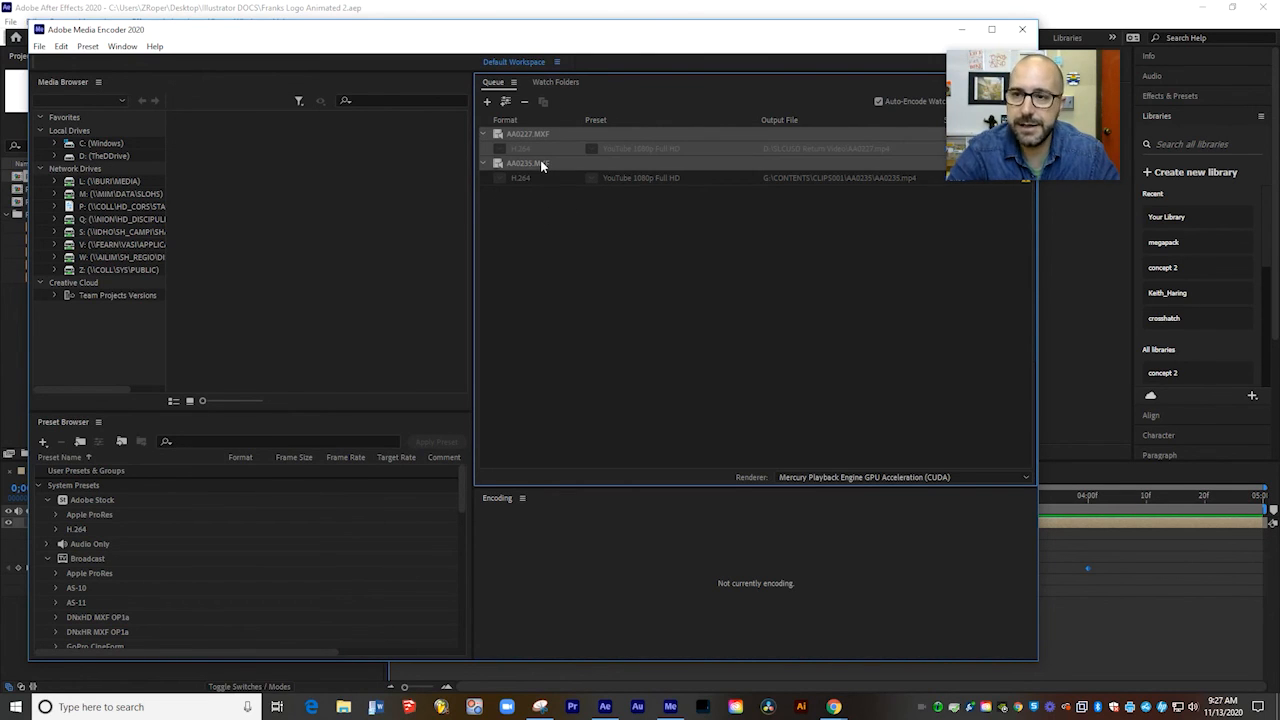
{"action": "key", "text": "Delete"}
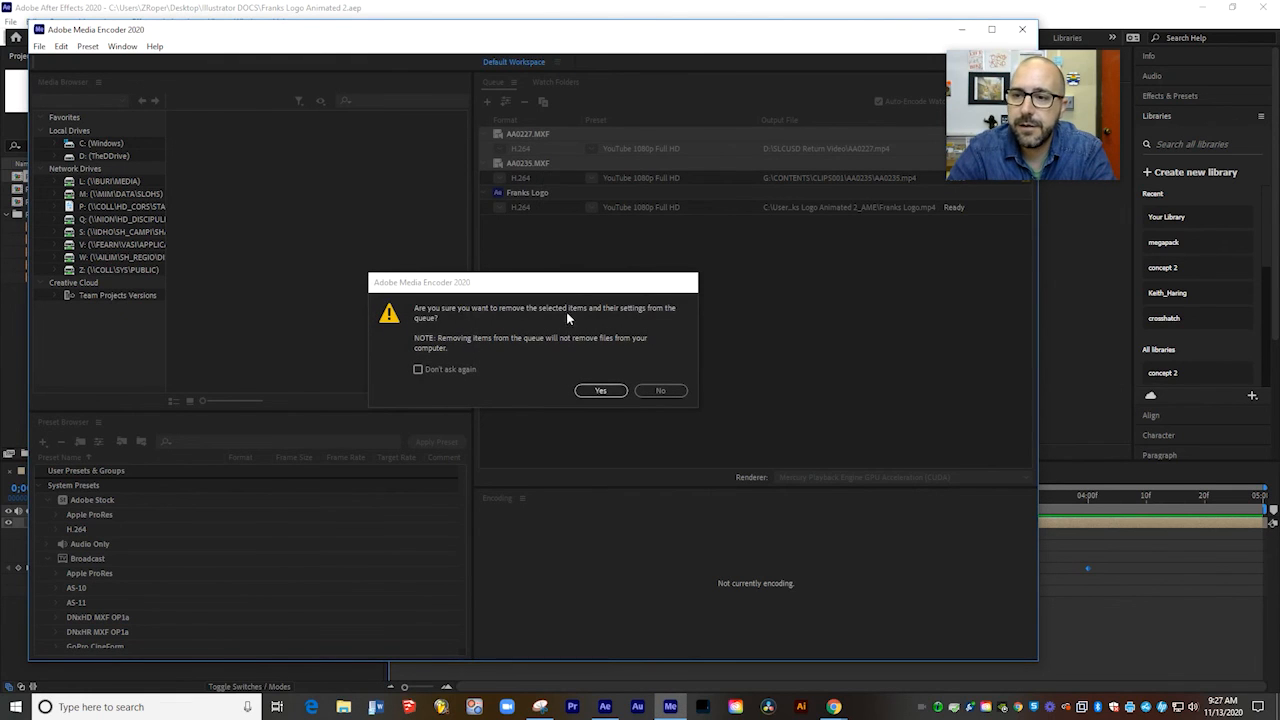
{"action": "left_click", "coordinate": [600, 390]}
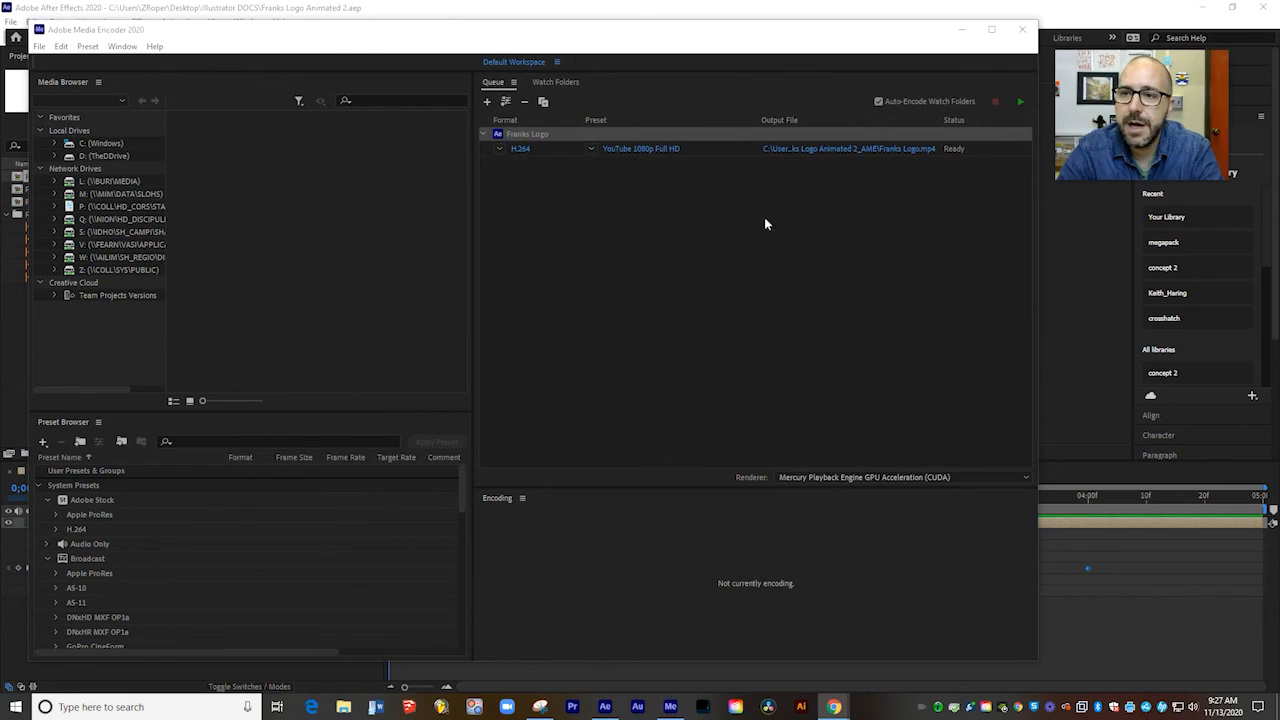
Encode the Franks Logo queue item as an Animated GIF, output to the Desktop as "Franks Logo GIG".
{"action": "left_click", "coordinate": [501, 149]}
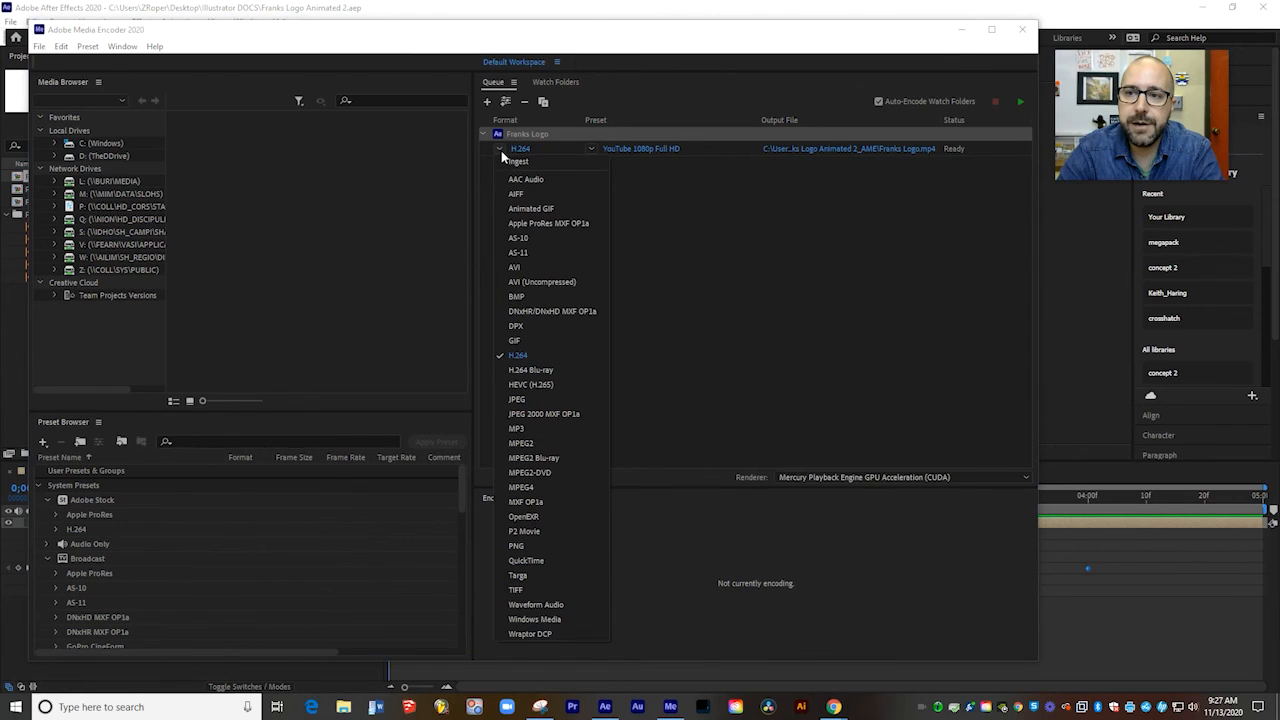
{"action": "left_click", "coordinate": [530, 209]}
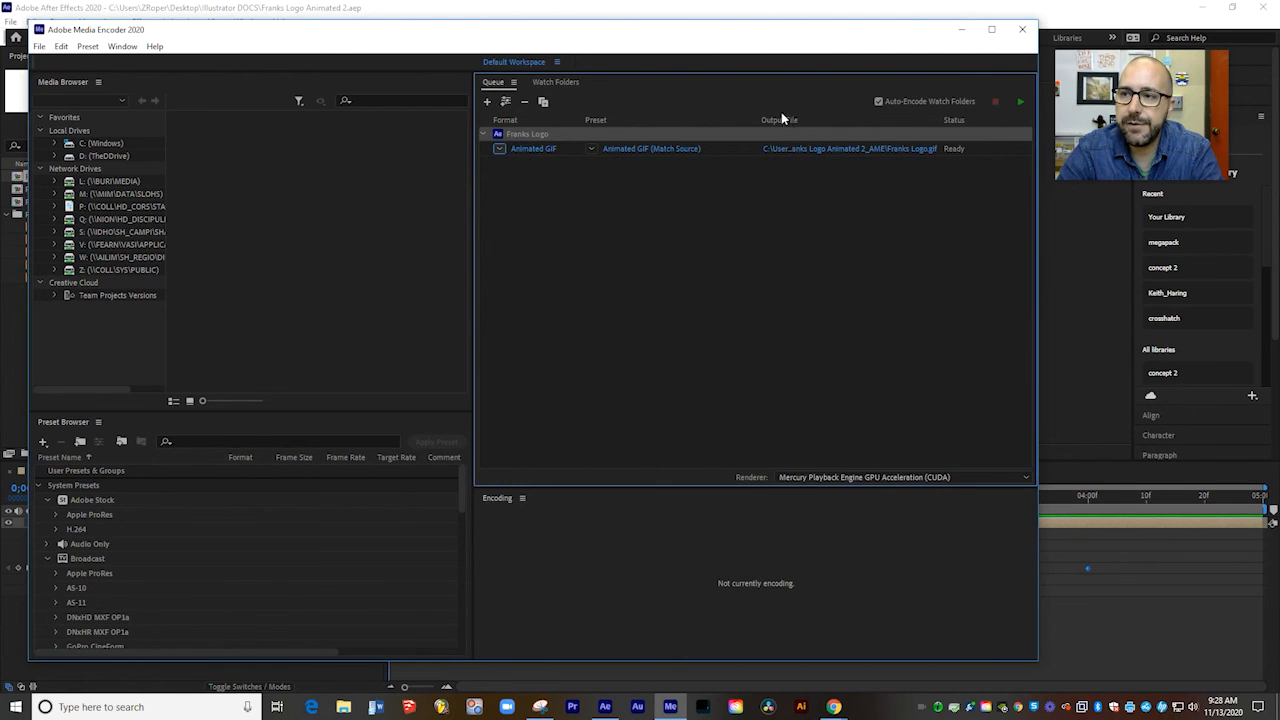
{"action": "left_click", "coordinate": [813, 148]}
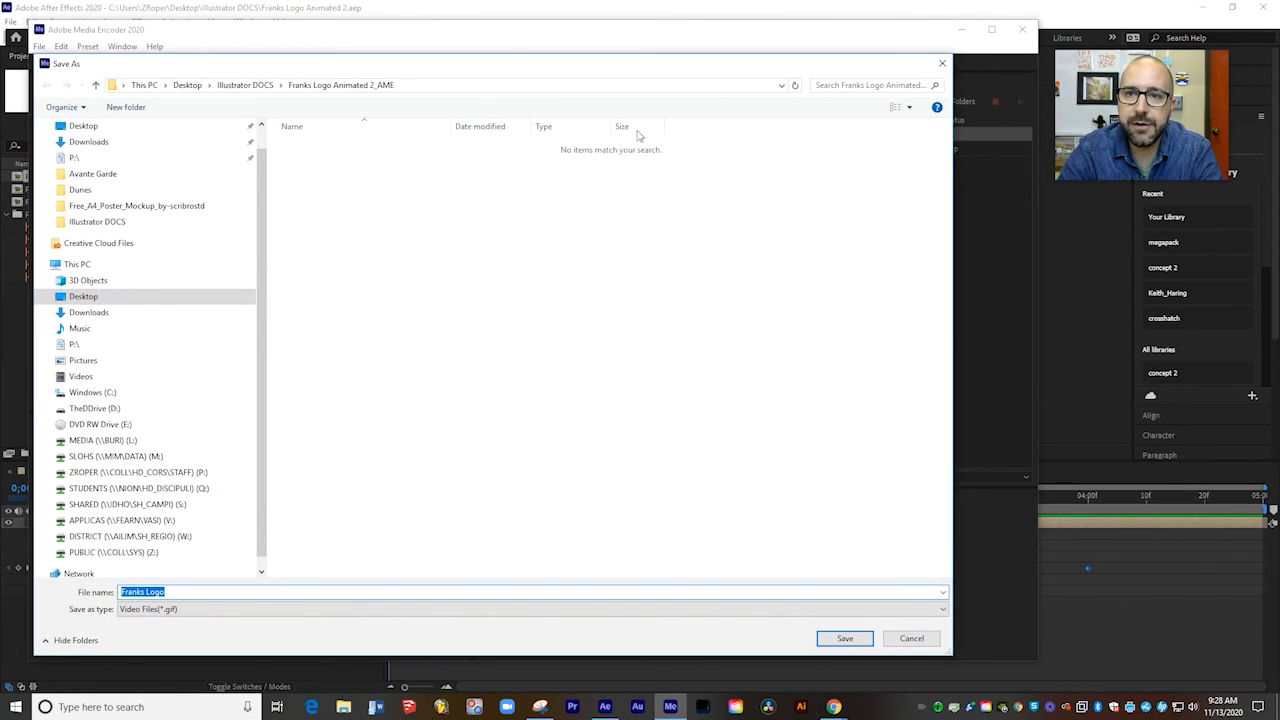
{"action": "left_click", "coordinate": [96, 128]}
{"action": "left_click", "coordinate": [178, 593]}
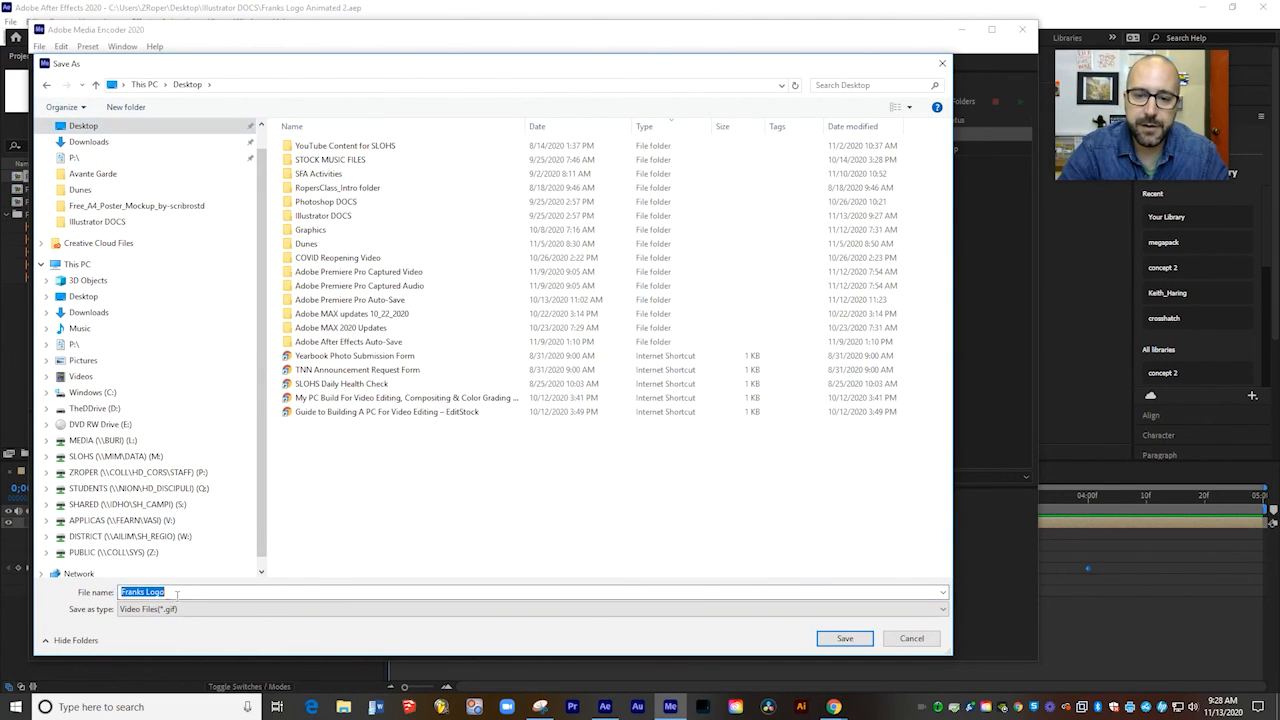
{"action": "left_click", "coordinate": [176, 594]}
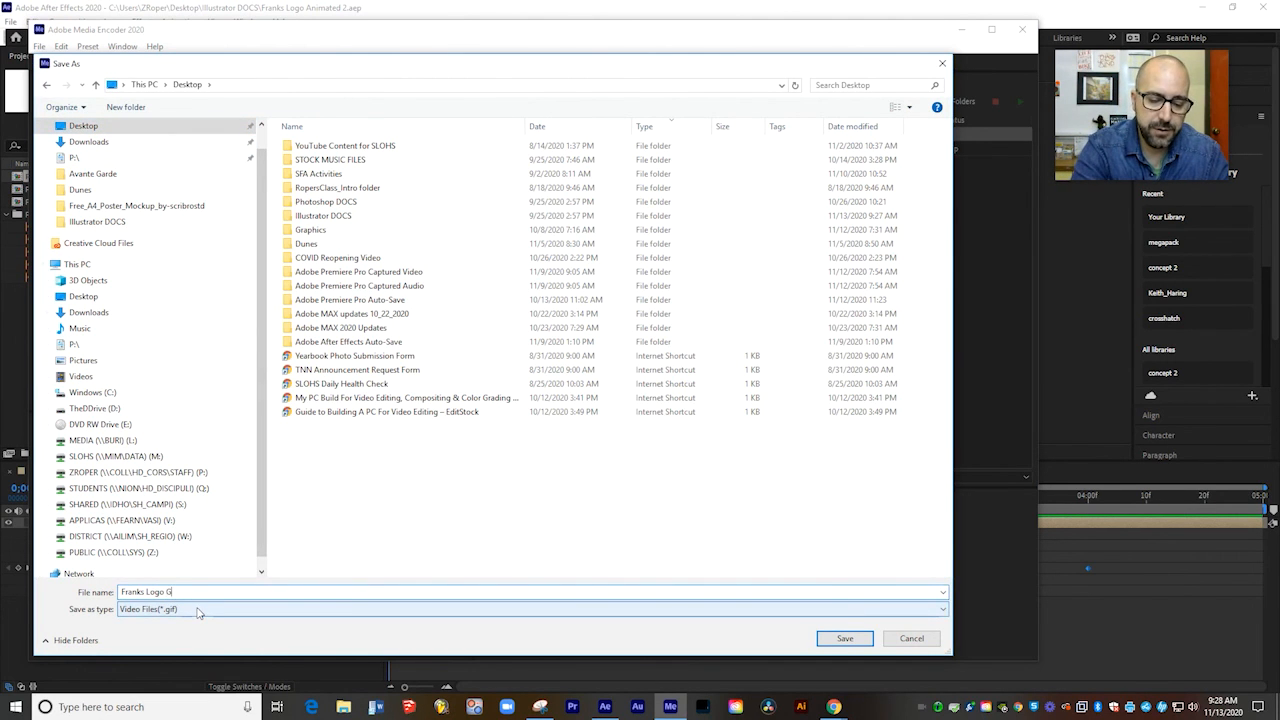
{"action": "type", "text": "GIF"}
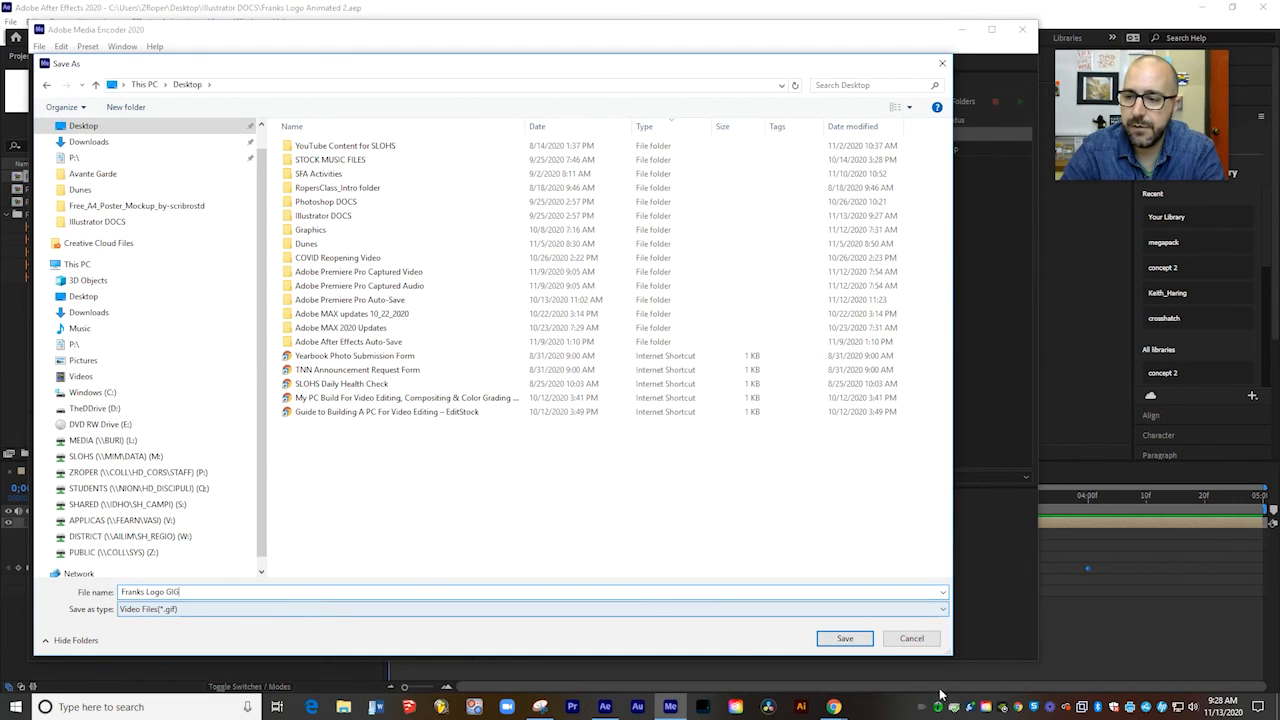
{"action": "left_click", "coordinate": [852, 638]}
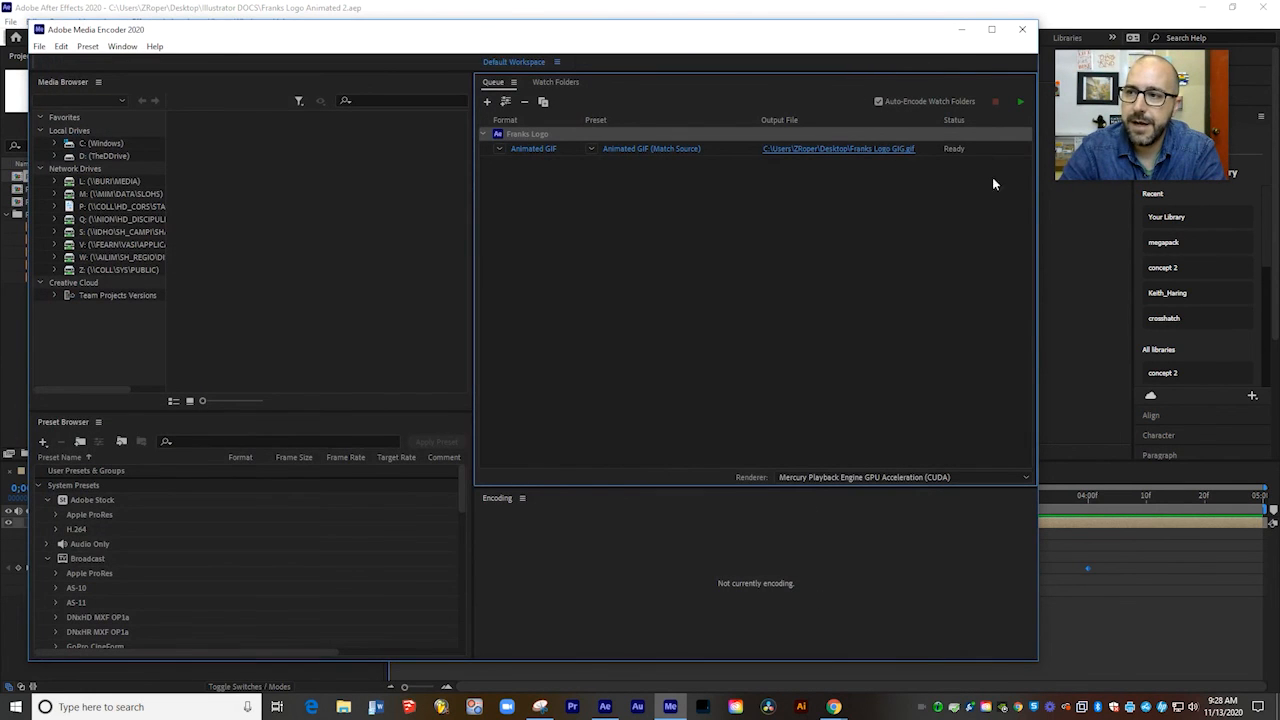
{"action": "left_click", "coordinate": [1021, 103]}
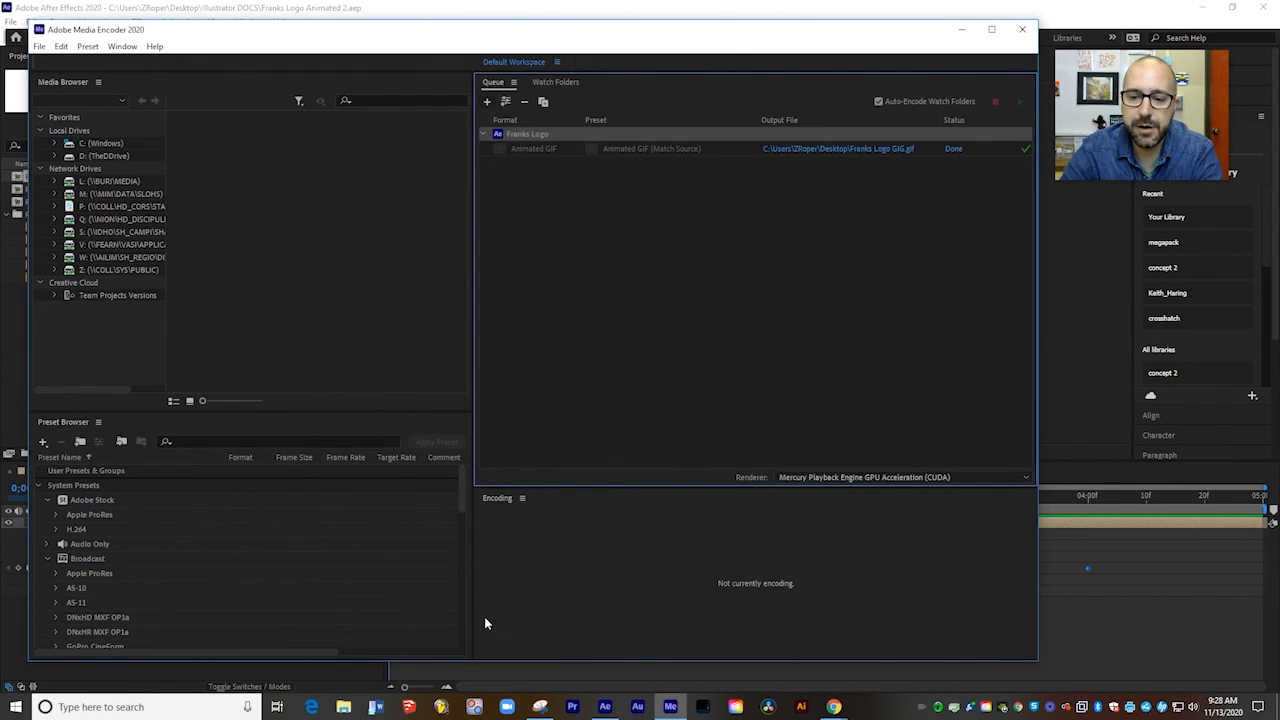
View the exported "Franks Logo GIG" file from the Desktop folder in Photos, and return to the After Effects project.
{"action": "left_click", "coordinate": [343, 707]}
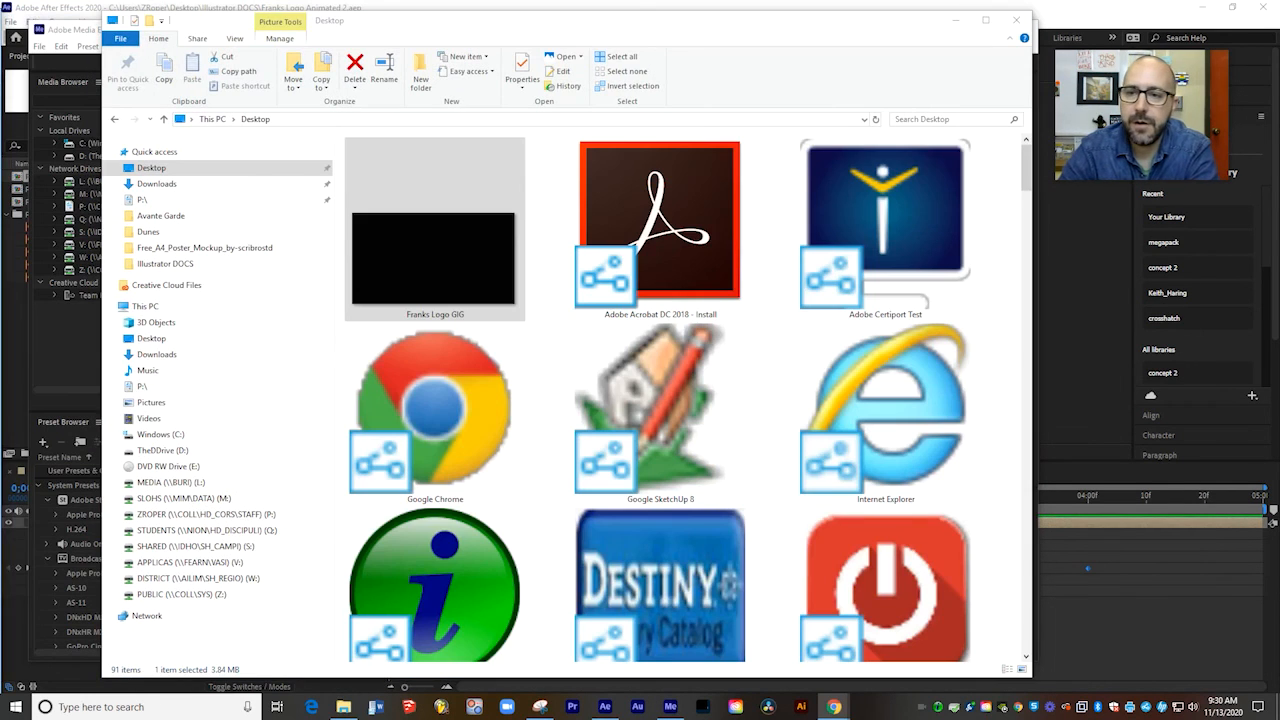
{"action": "left_click", "coordinate": [376, 262]}
{"action": "double_click", "coordinate": [460, 285]}
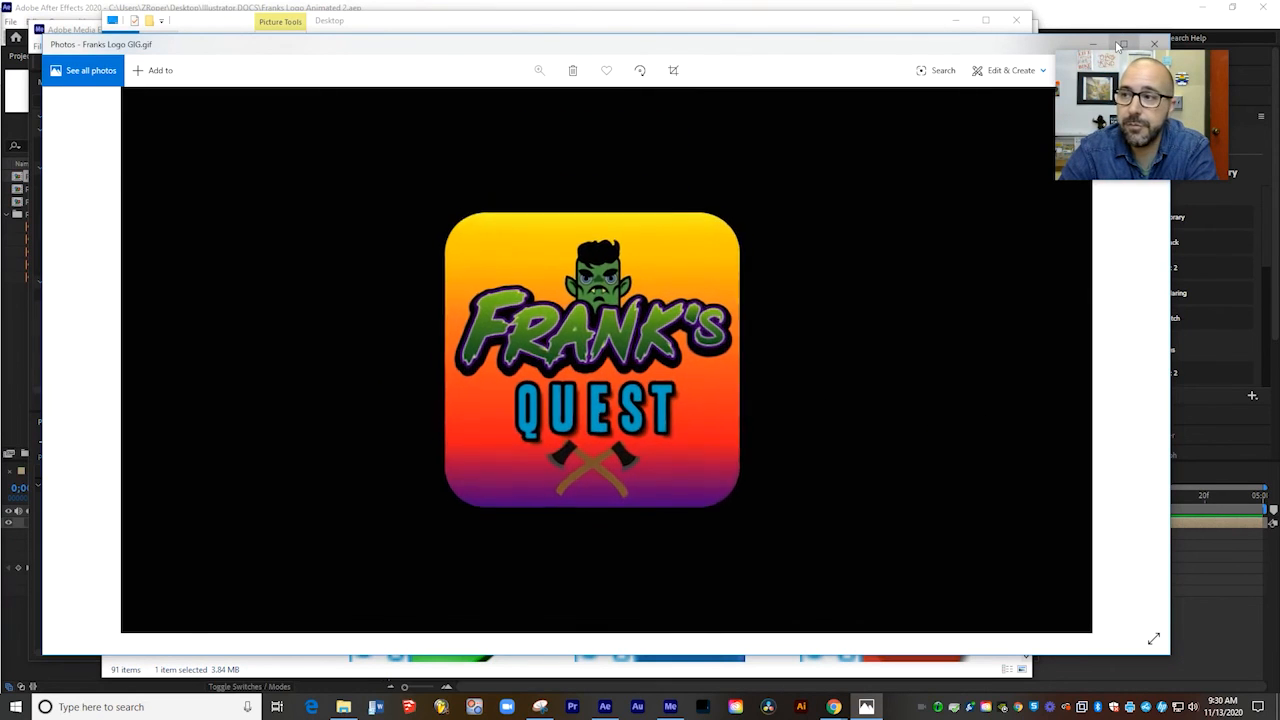
{"action": "left_click", "coordinate": [1155, 44]}
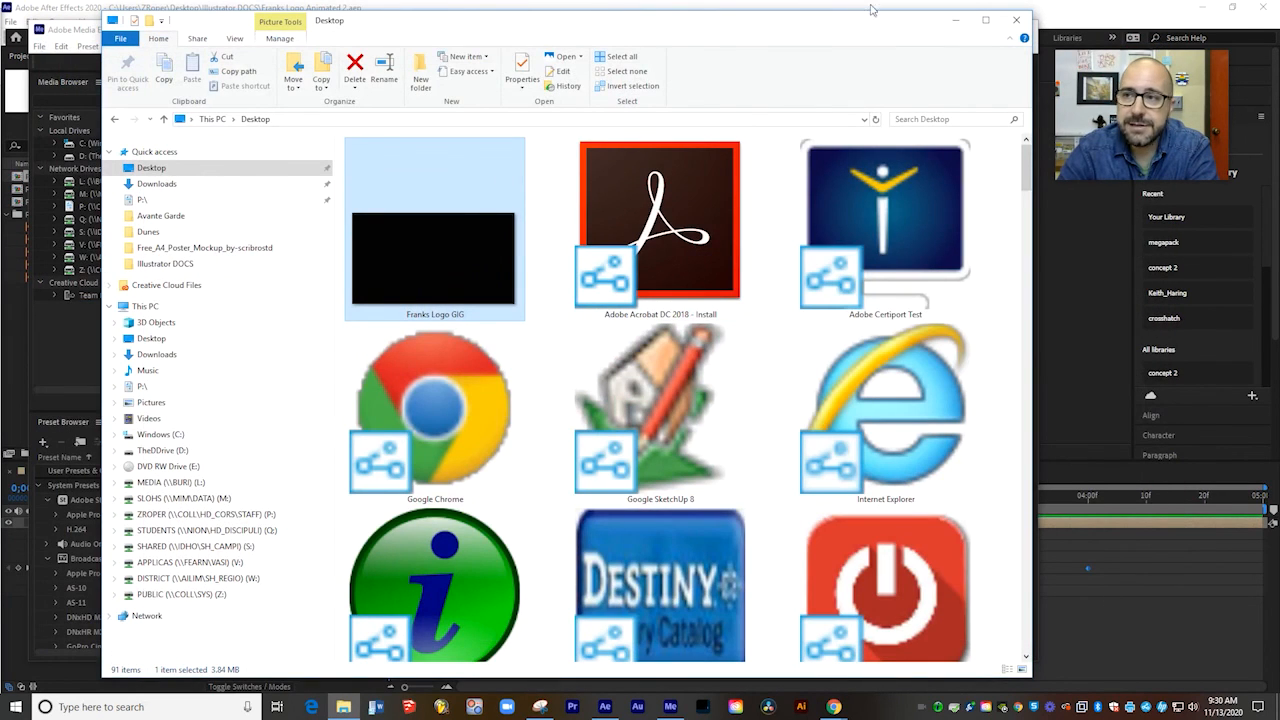
{"action": "left_click", "coordinate": [955, 20]}
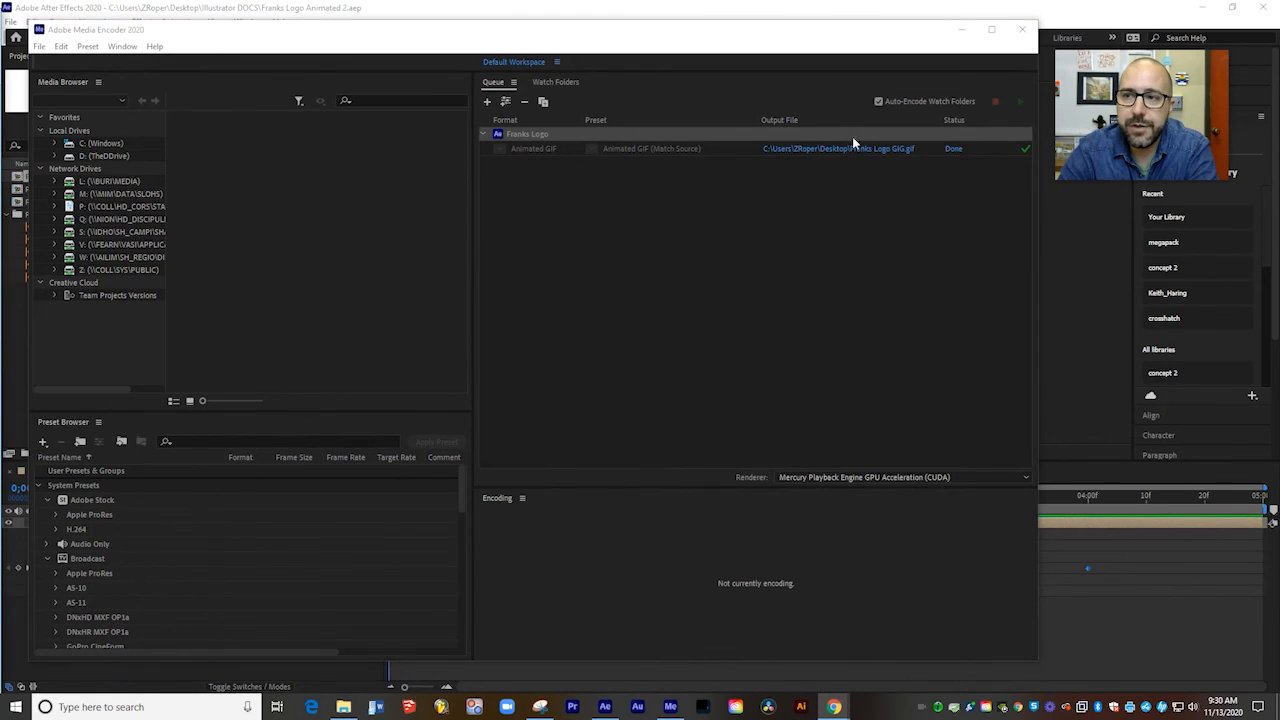
{"action": "left_click", "coordinate": [961, 29]}
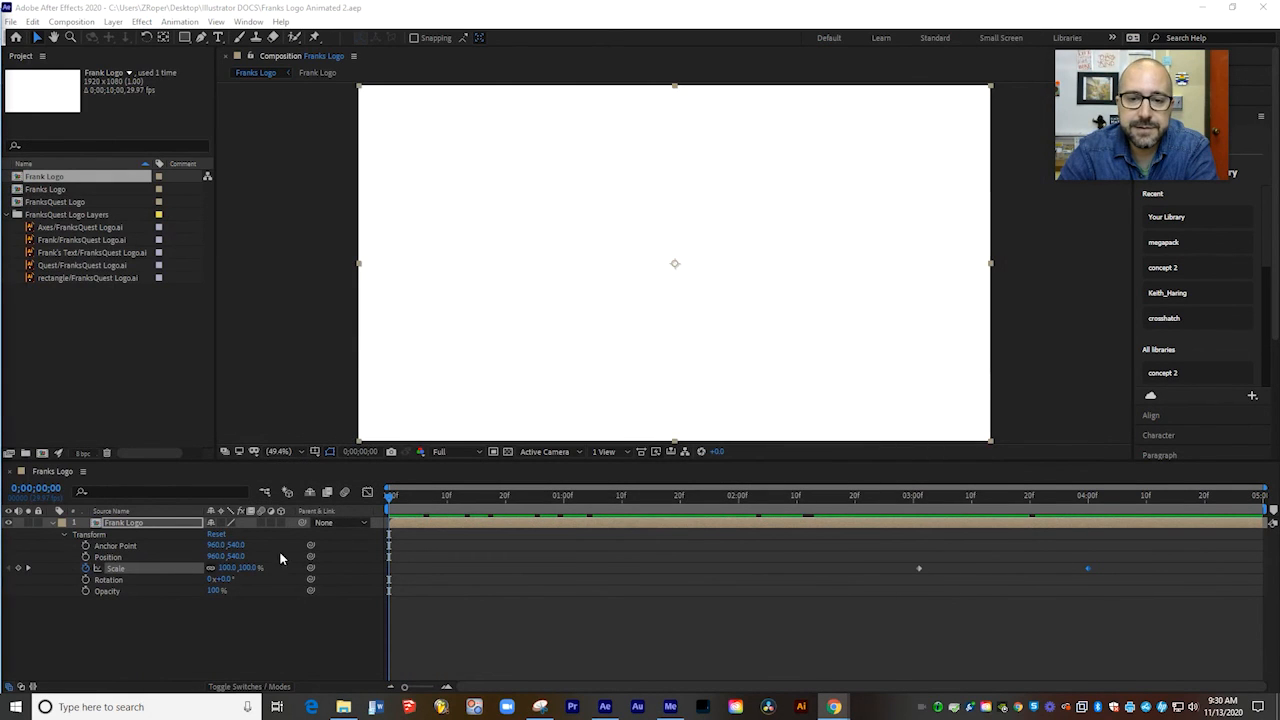